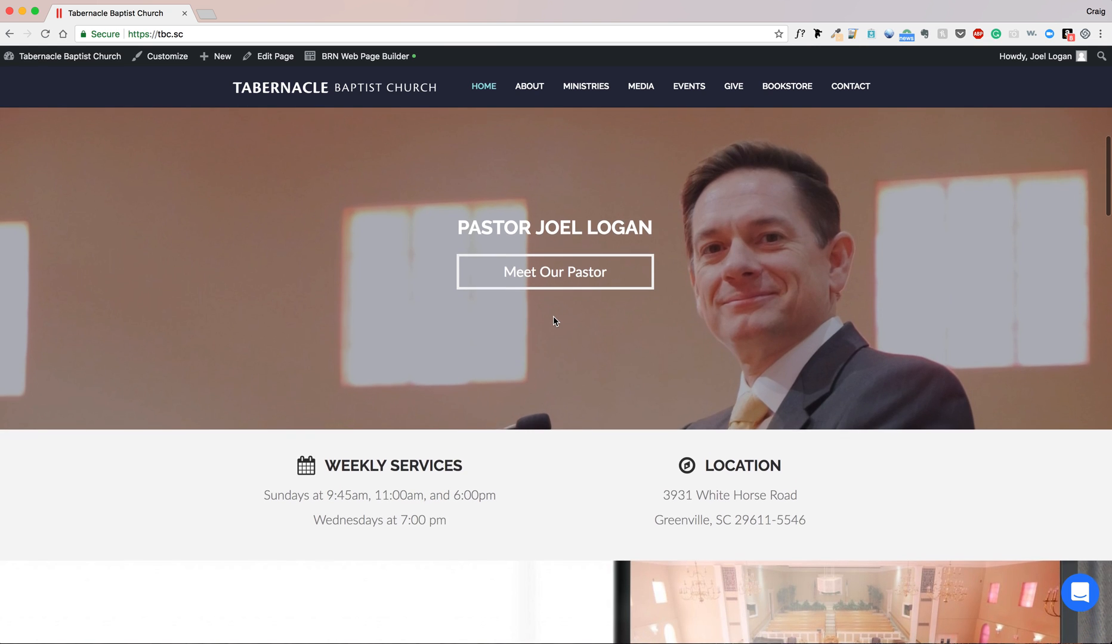
- Visit the site's BRN Suite dashboard and return to the live home page
scroll(553, 317, "up", 5)
scroll(554, 321, "up", 2)
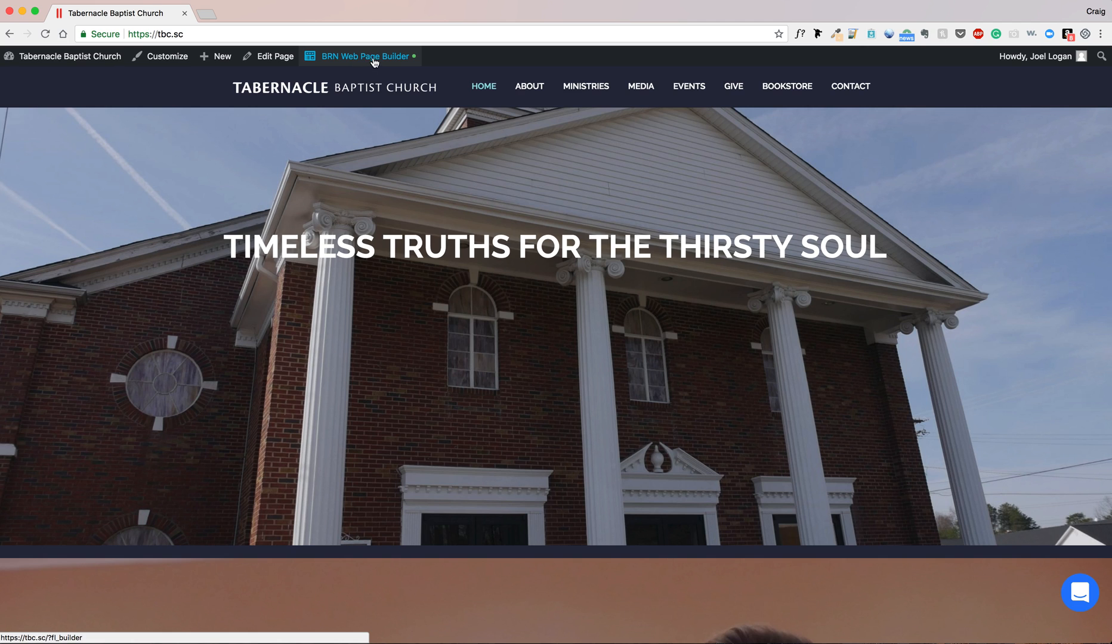
left_click(45, 79)
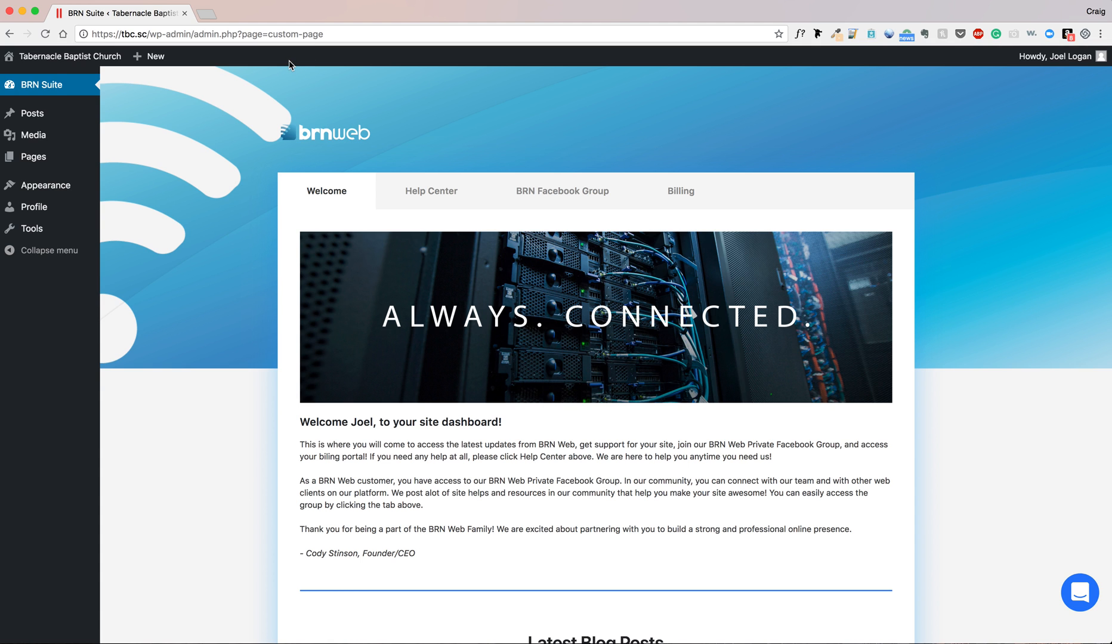
left_click(57, 64)
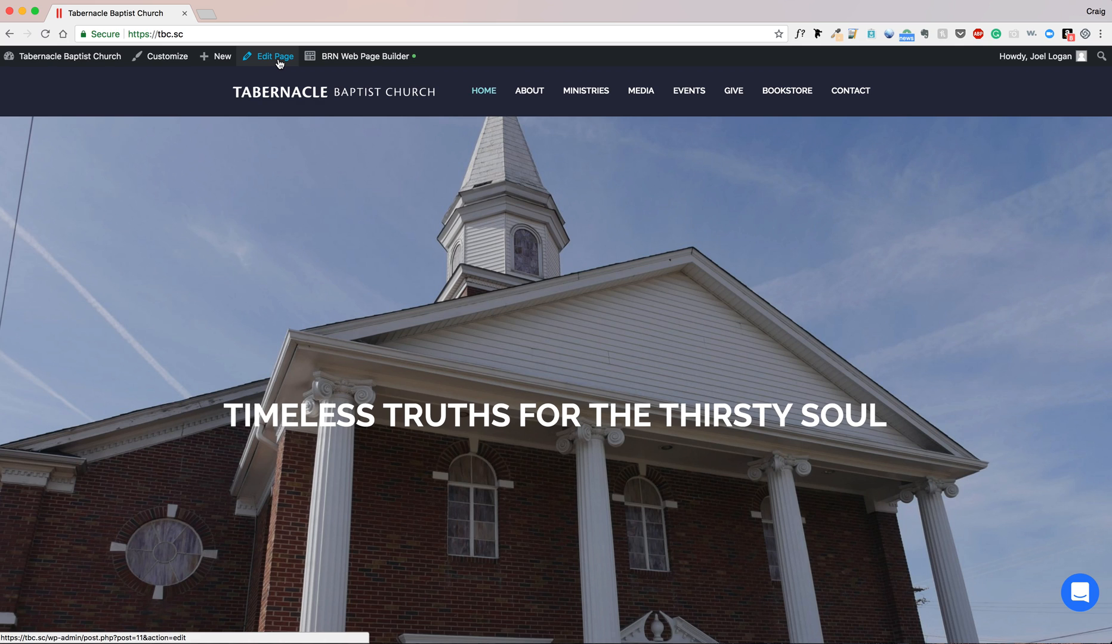
- Open the home page for editing in the BRN Web Page Builder
mouse_move(221, 59)
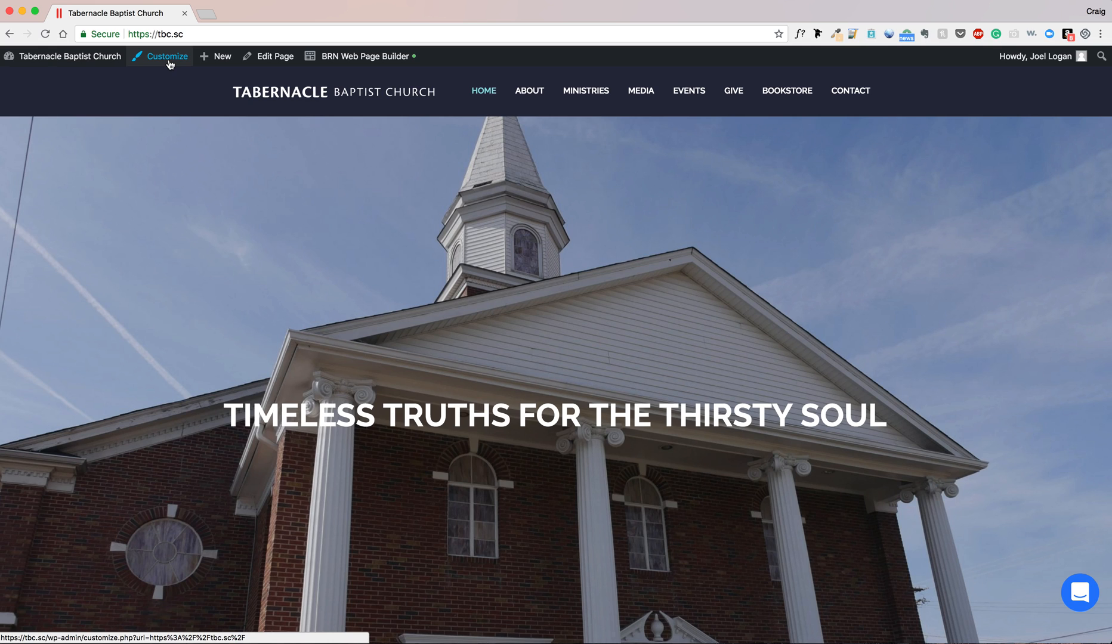
left_click(337, 62)
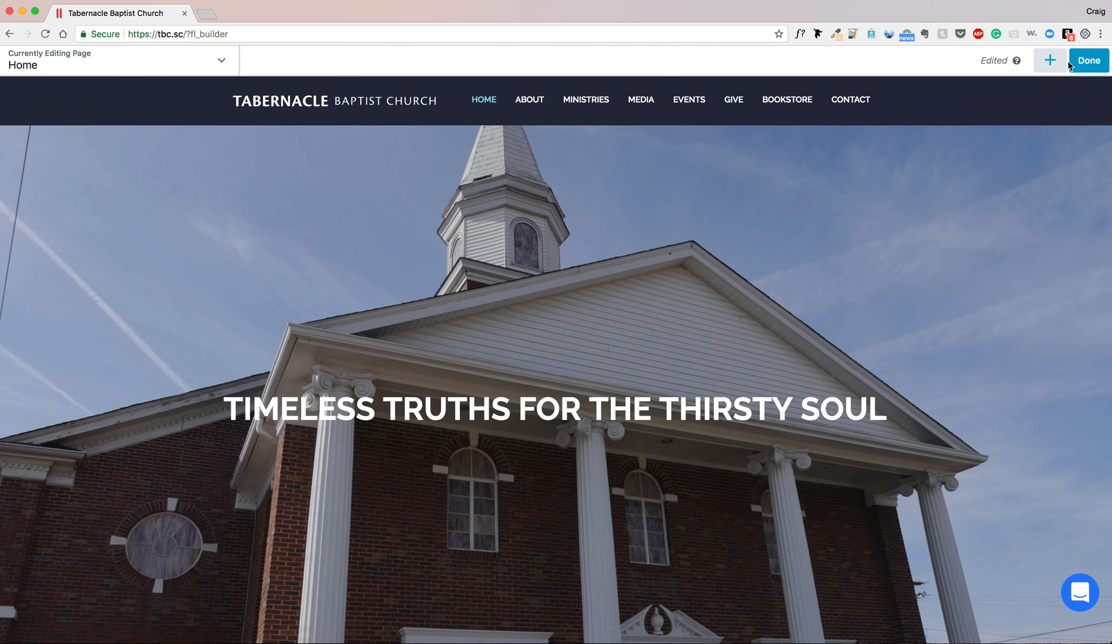
- Examine the home page's editable rows and modules from the header through the Sunday school classes section
mouse_move(640, 112)
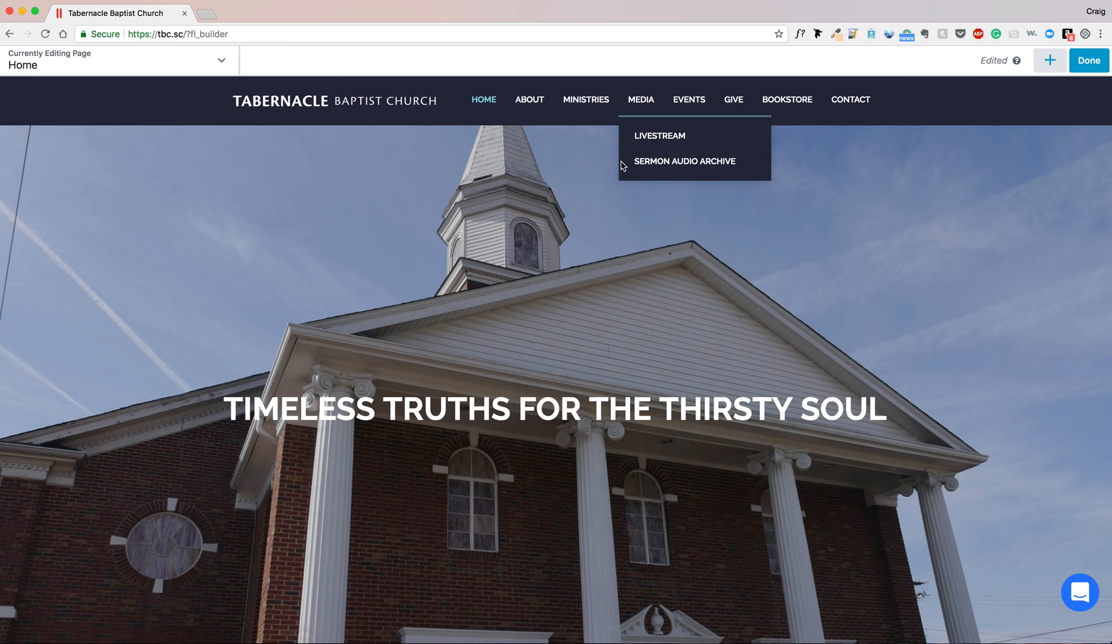
scroll(401, 472, "down", 2)
scroll(398, 463, "up", 2)
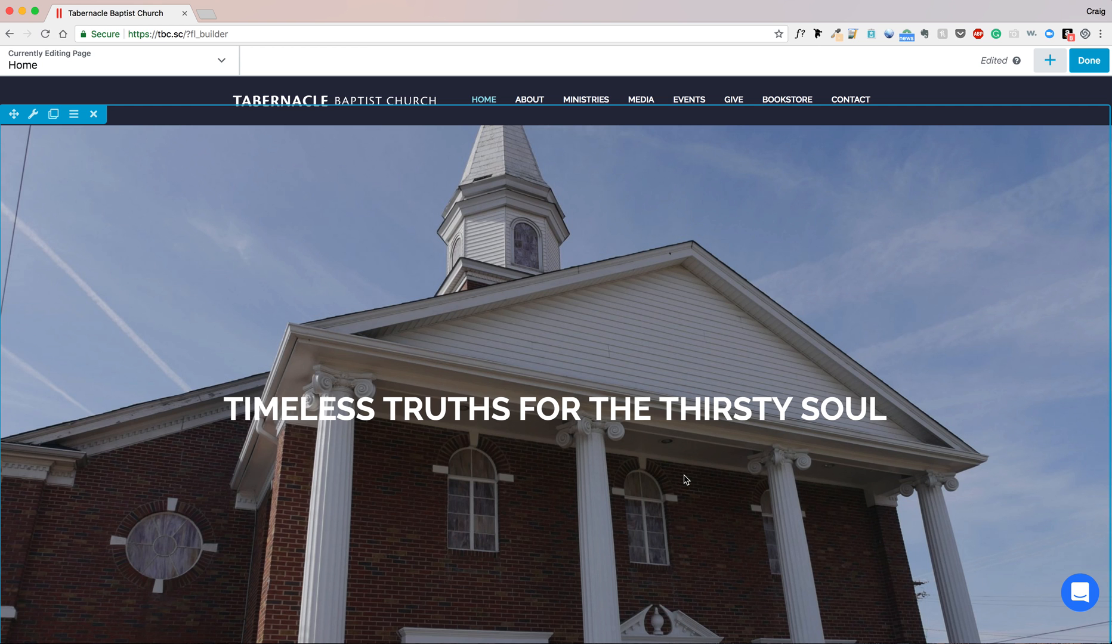
scroll(491, 510, "down", 3)
scroll(490, 510, "down", 5)
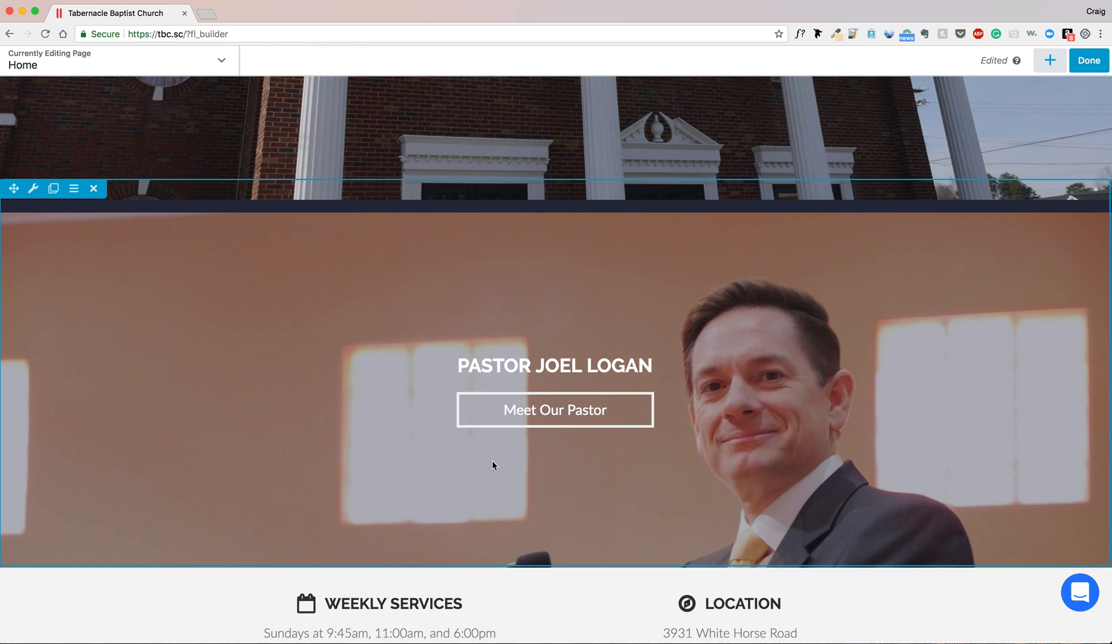
scroll(490, 459, "down", 5)
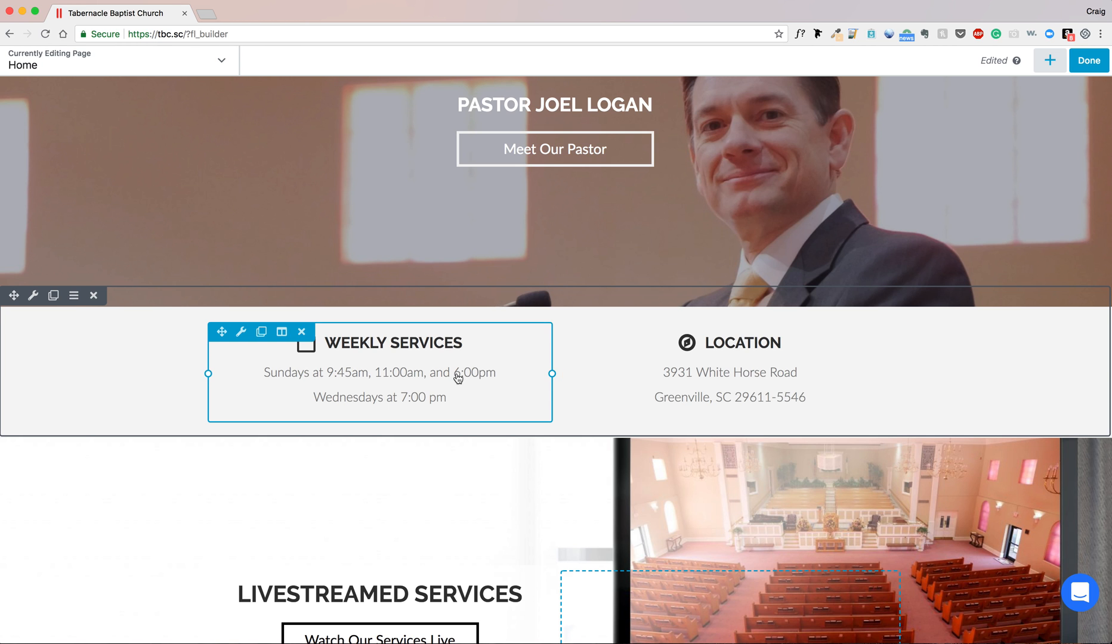
scroll(457, 397, "down", 3)
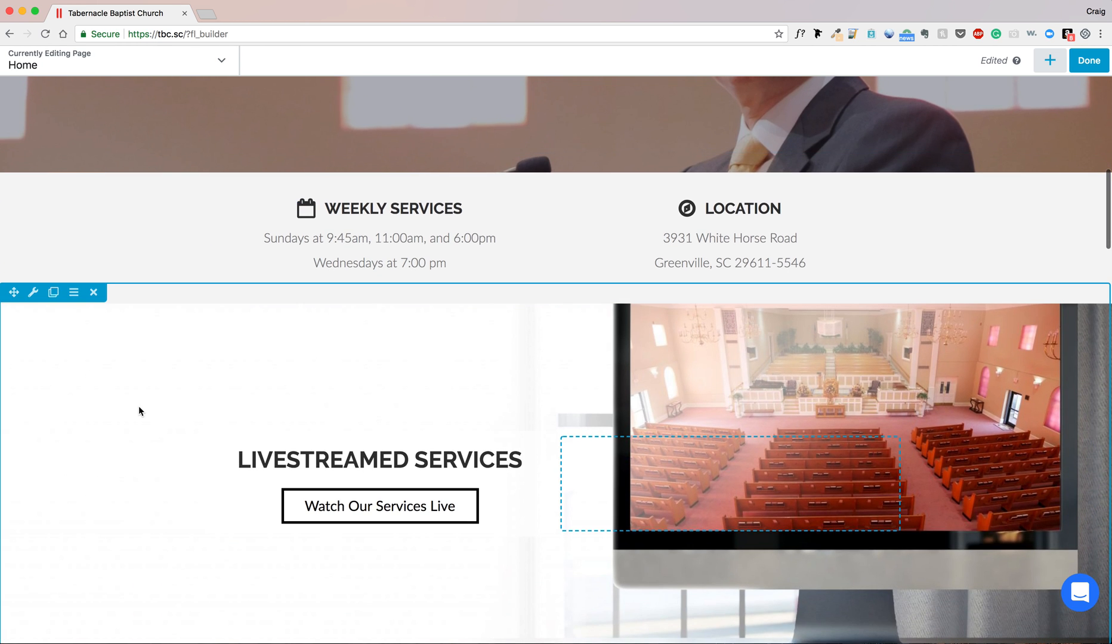
scroll(143, 415, "down", 3)
scroll(147, 413, "down", 4)
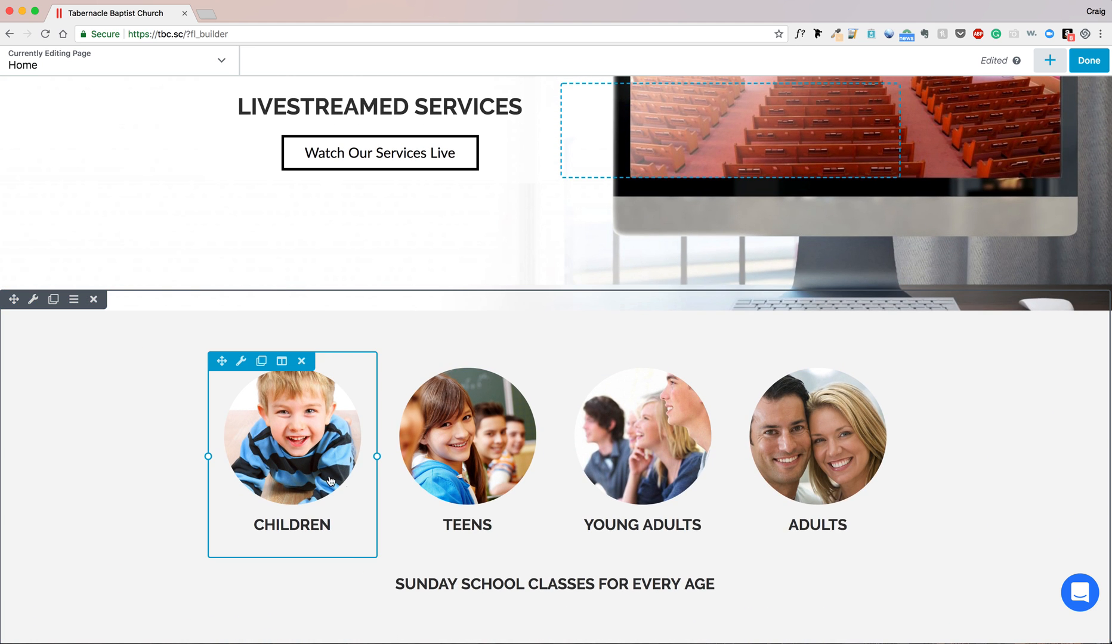
scroll(544, 581, "down", 2)
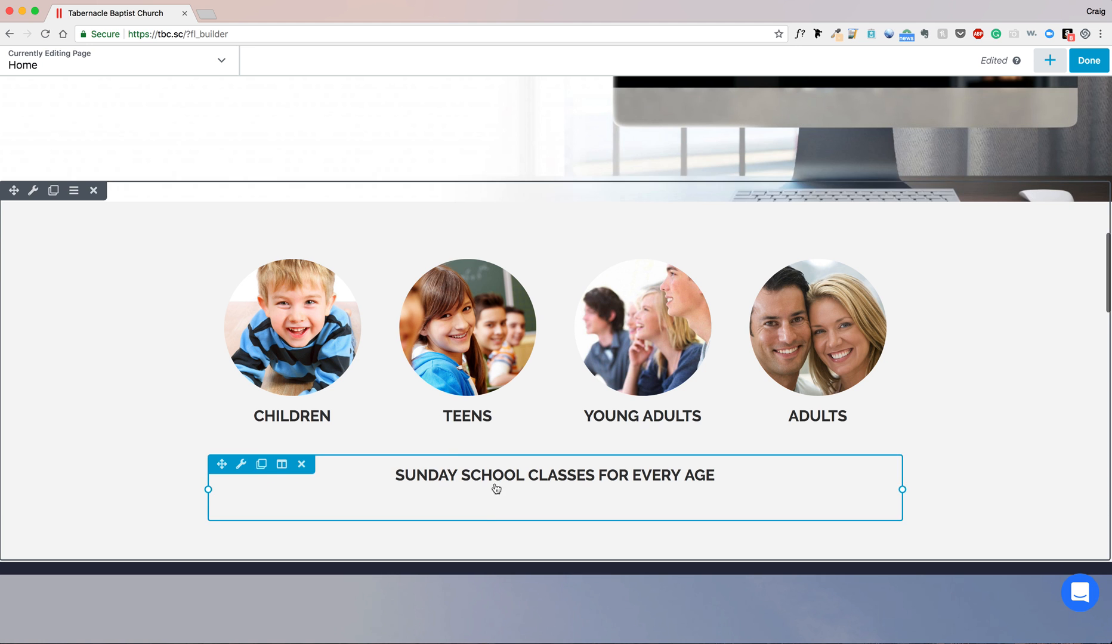
scroll(514, 358, "up", 15)
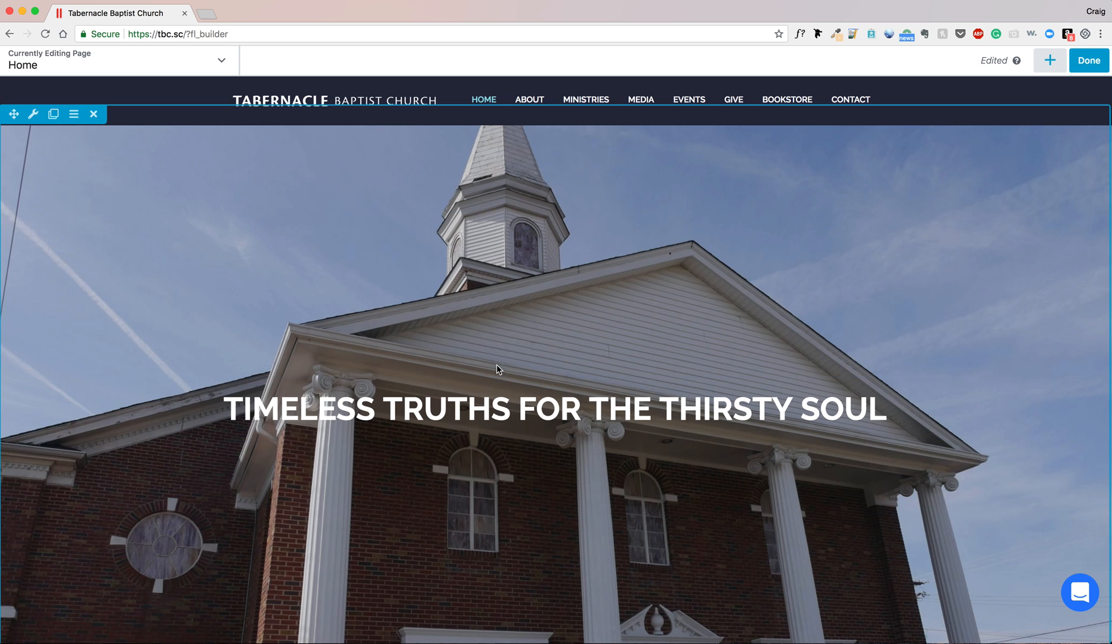
- Duplicate the church-building hero row at the start of the home page
left_click(75, 116)
left_click(53, 115)
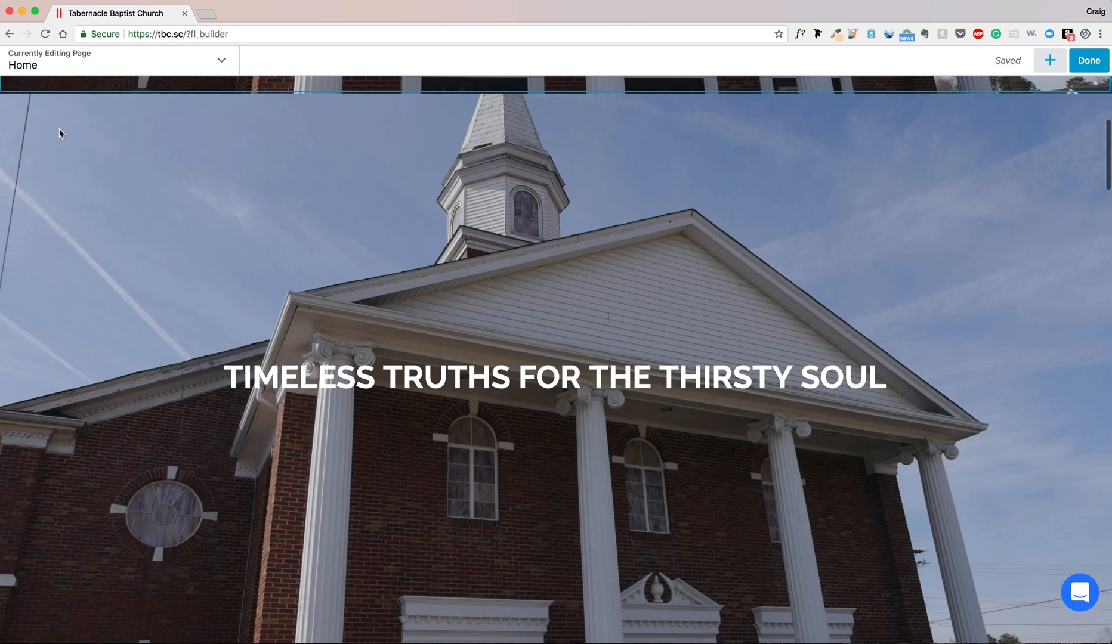
scroll(179, 244, "down", 10)
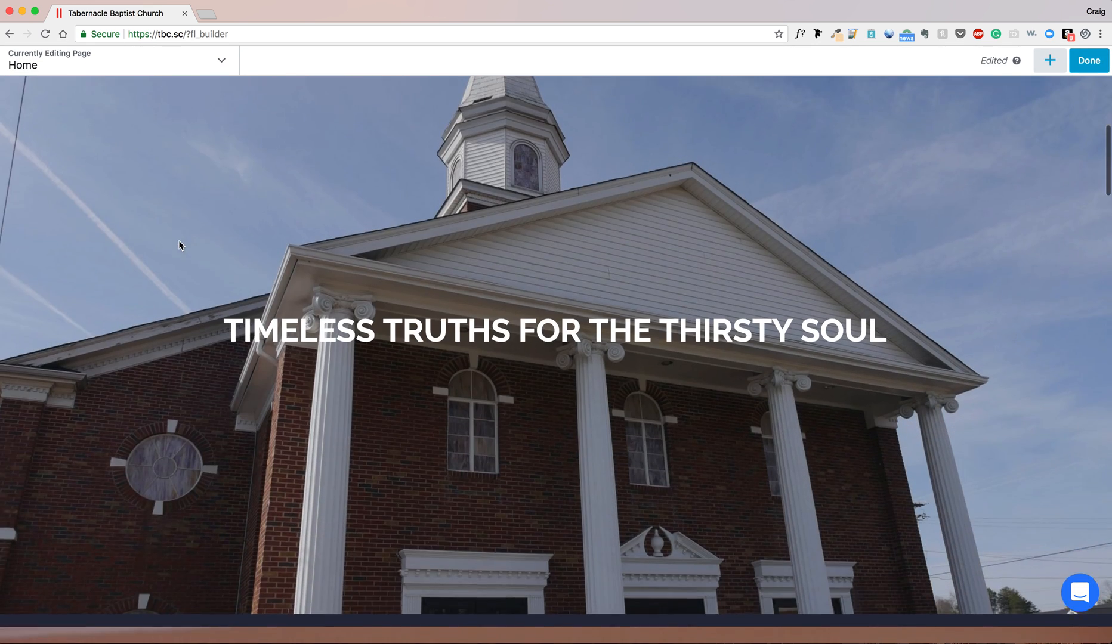
scroll(517, 347, "up", 3)
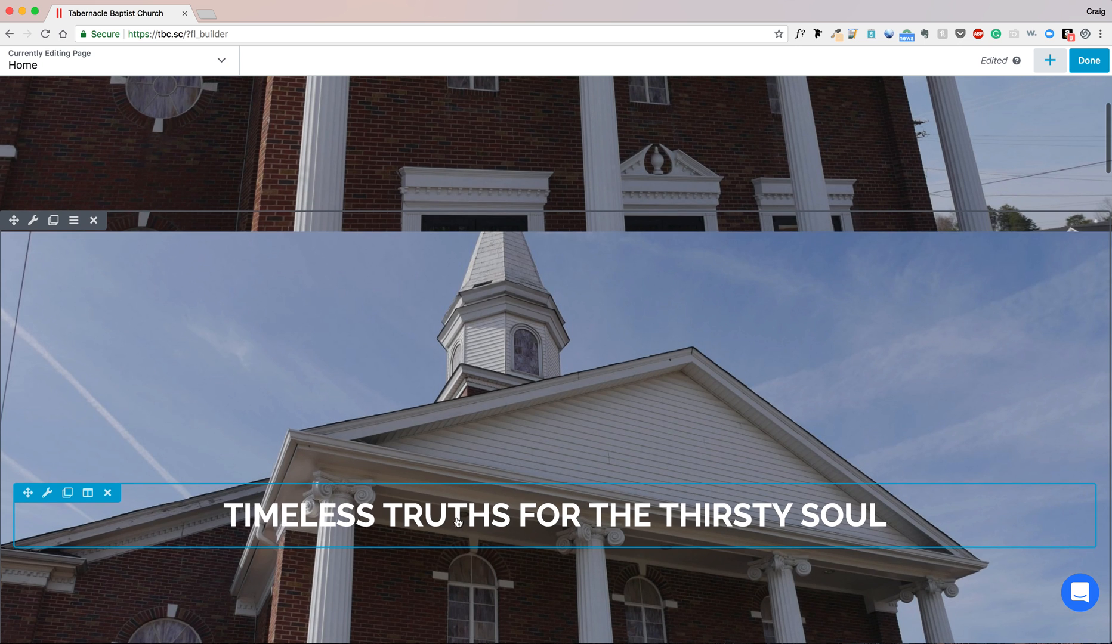
- Delete the duplicated church-building hero row
left_click(93, 221)
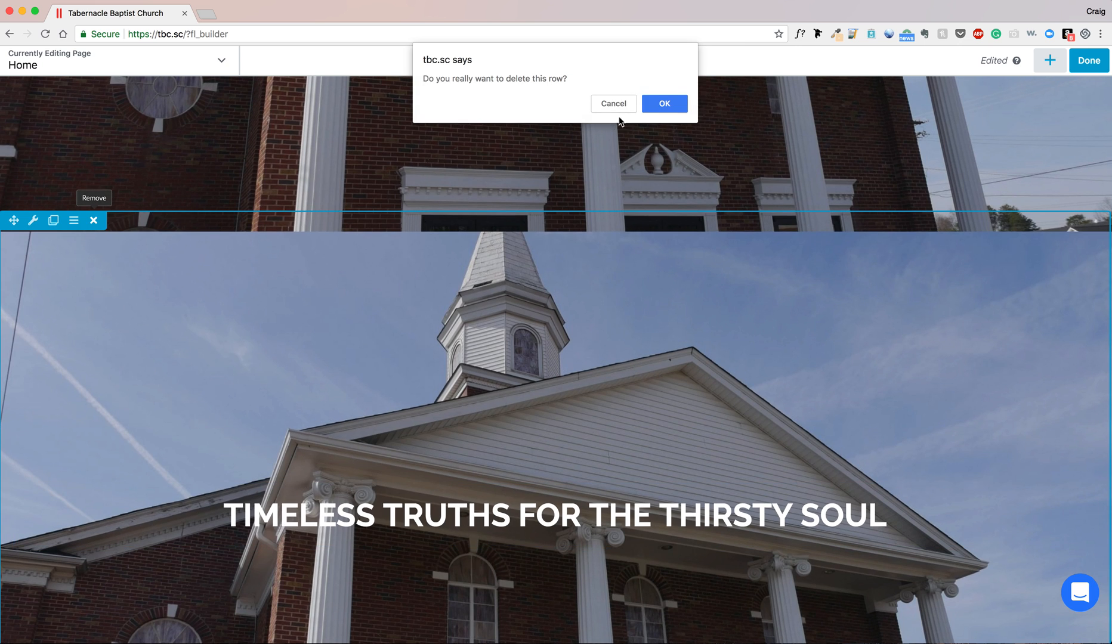
left_click(649, 110)
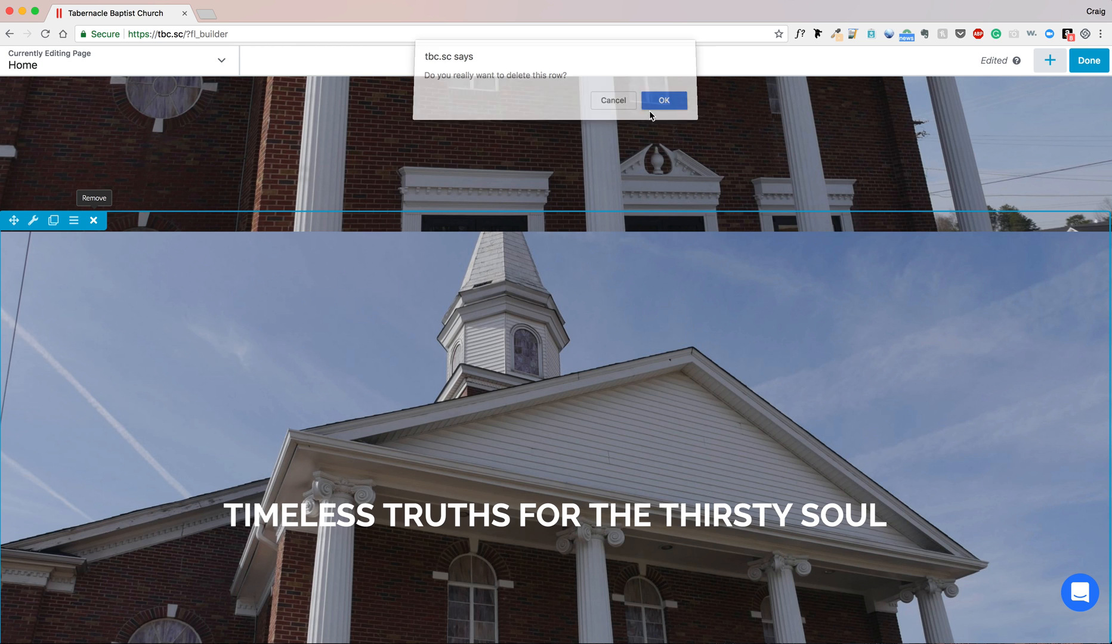
scroll(625, 188, "down", 1)
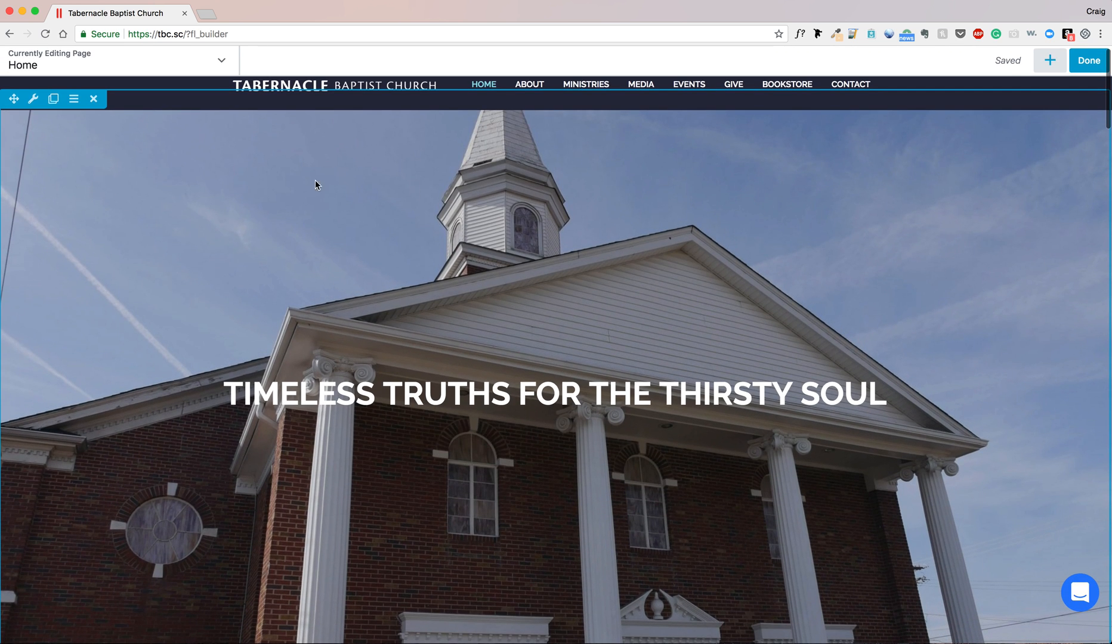
- Examine the hero row's Style, Separator, Expandable, Down Arrow and Advanced settings, and close them without saving
left_click(33, 101)
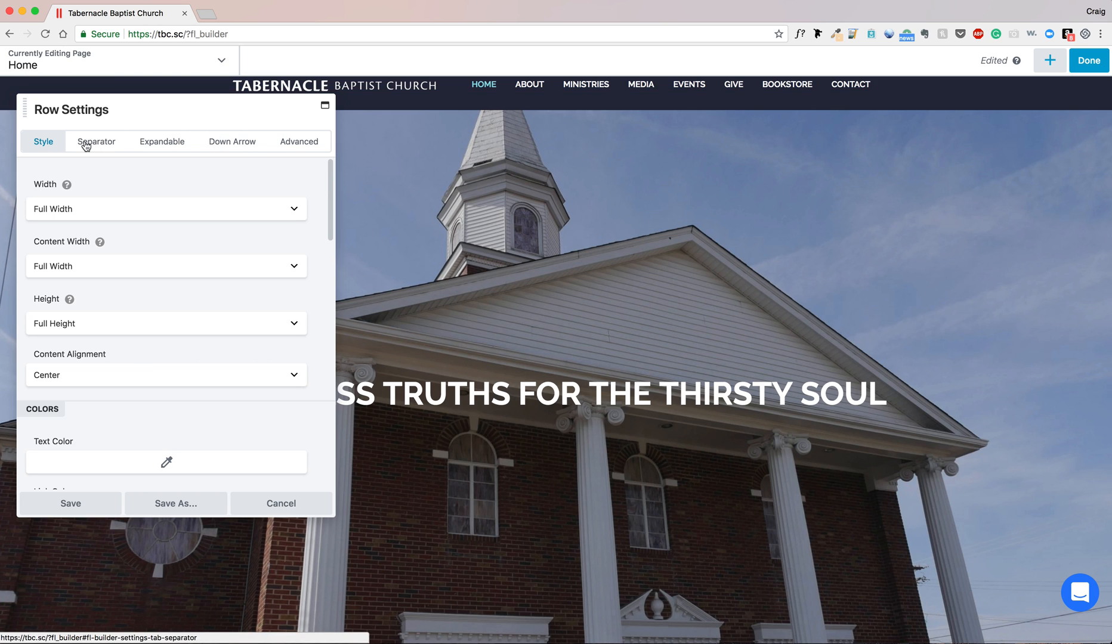
left_click(87, 143)
left_click(209, 143)
left_click(294, 146)
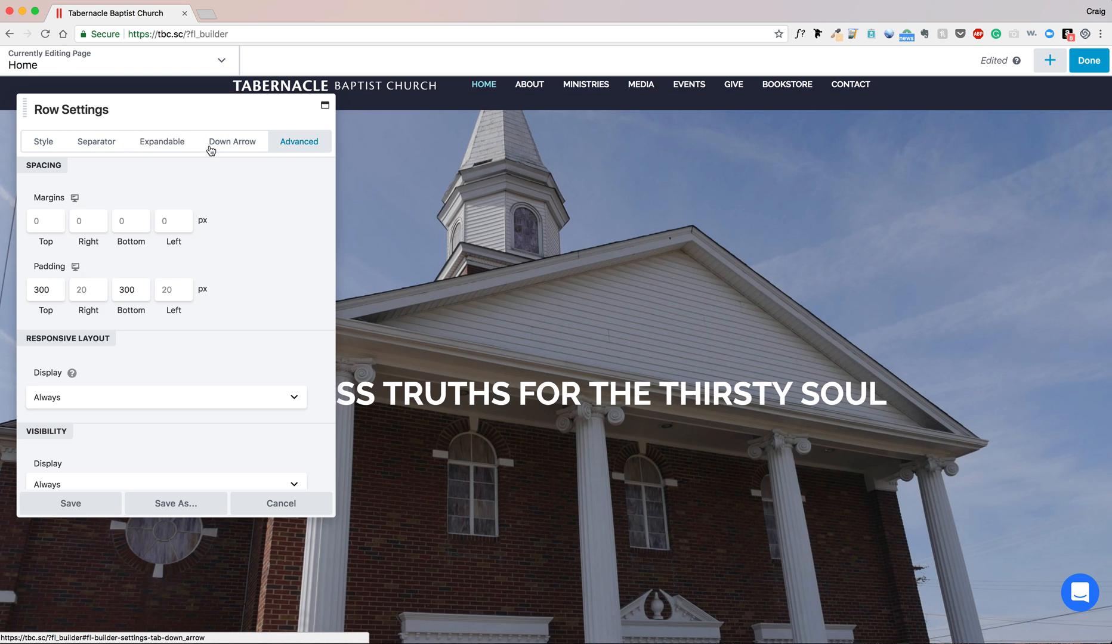
left_click(148, 142)
left_click(111, 144)
left_click(58, 144)
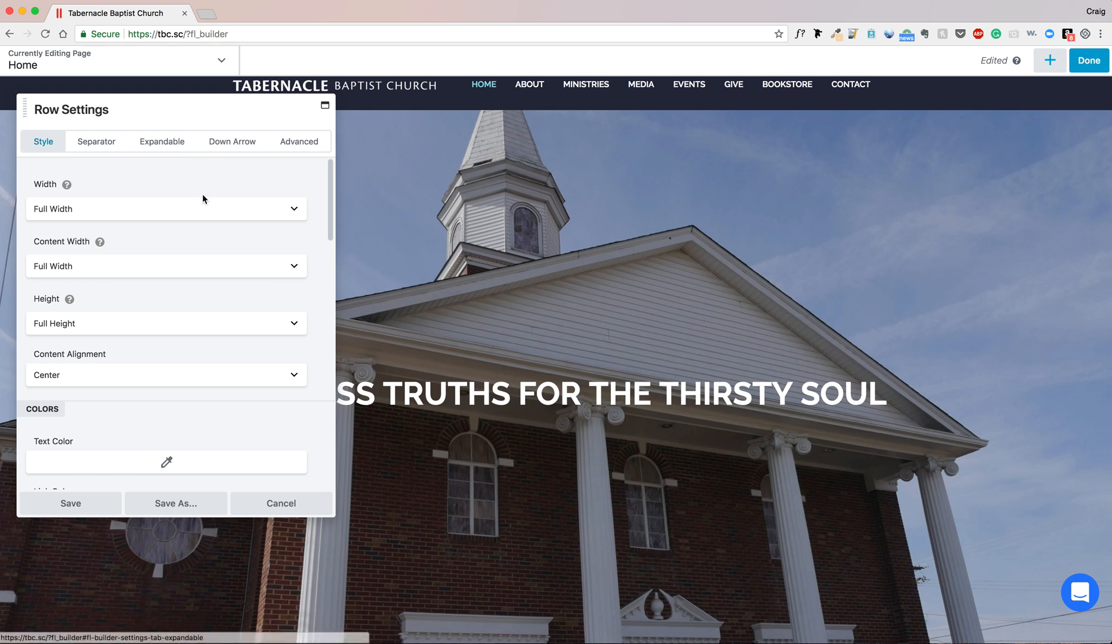
mouse_move(336, 162)
left_mouse_down()
mouse_move(525, 171)
mouse_move(336, 179)
left_mouse_up()
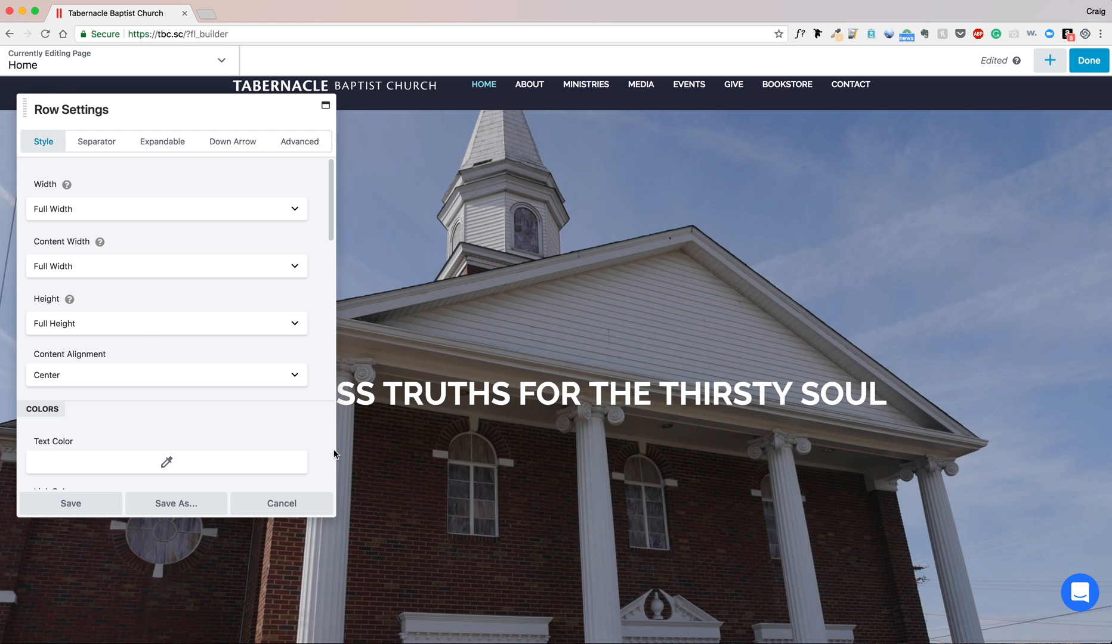
left_click(302, 506)
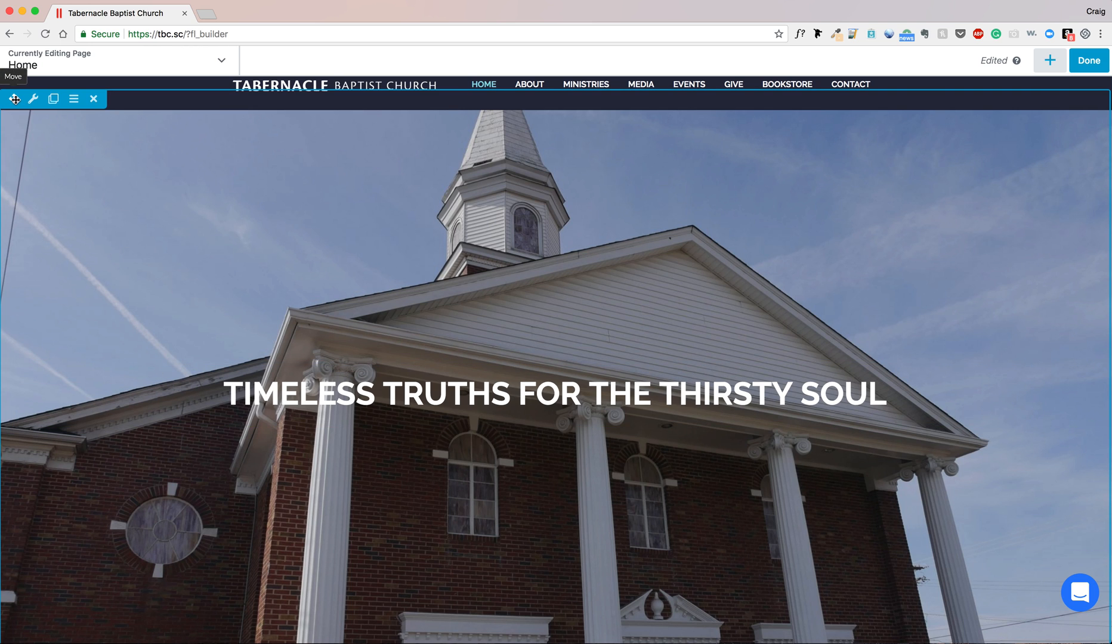
- Move the hero row below the pastor row and return it to the start of the page
left_click_drag(15, 99, 293, 463)
scroll(292, 460, "down", 3)
scroll(286, 459, "up", 3)
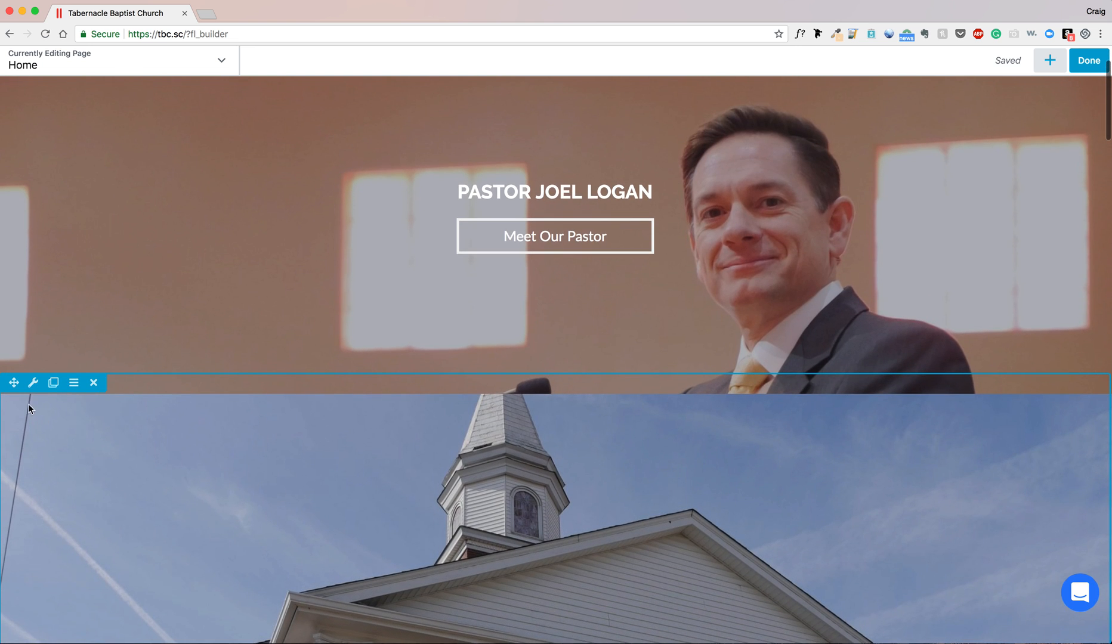
left_click_drag(14, 450, 144, 119)
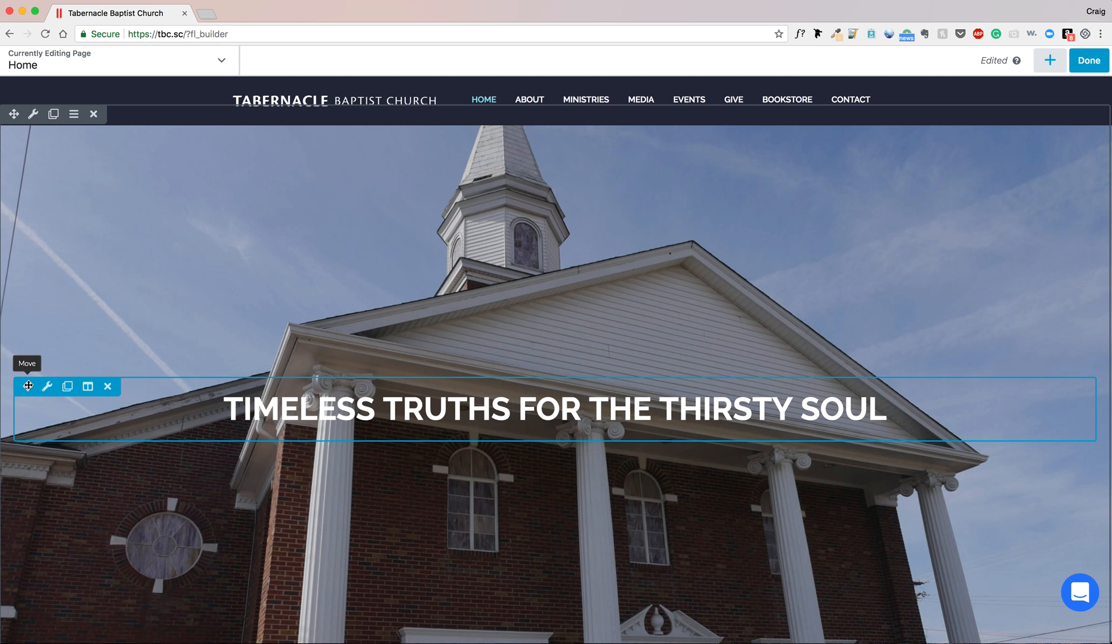
- Move the "Timeless Truths for the Thirsty Soul" heading into a new column below its current one and remove the emptied column
left_click_drag(28, 386, 179, 449)
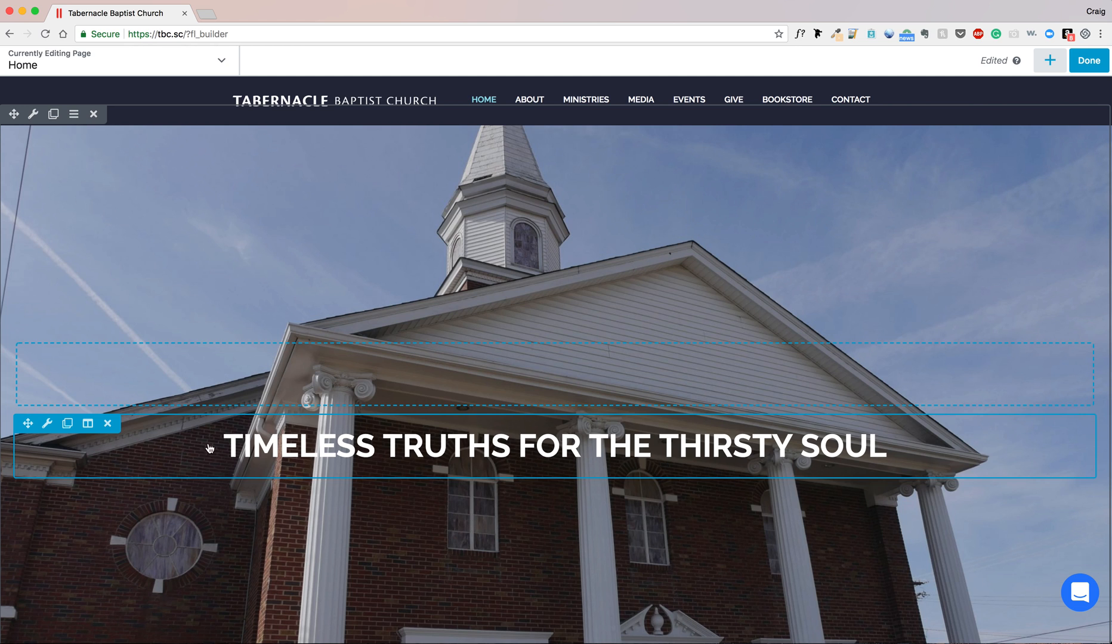
left_click(90, 352)
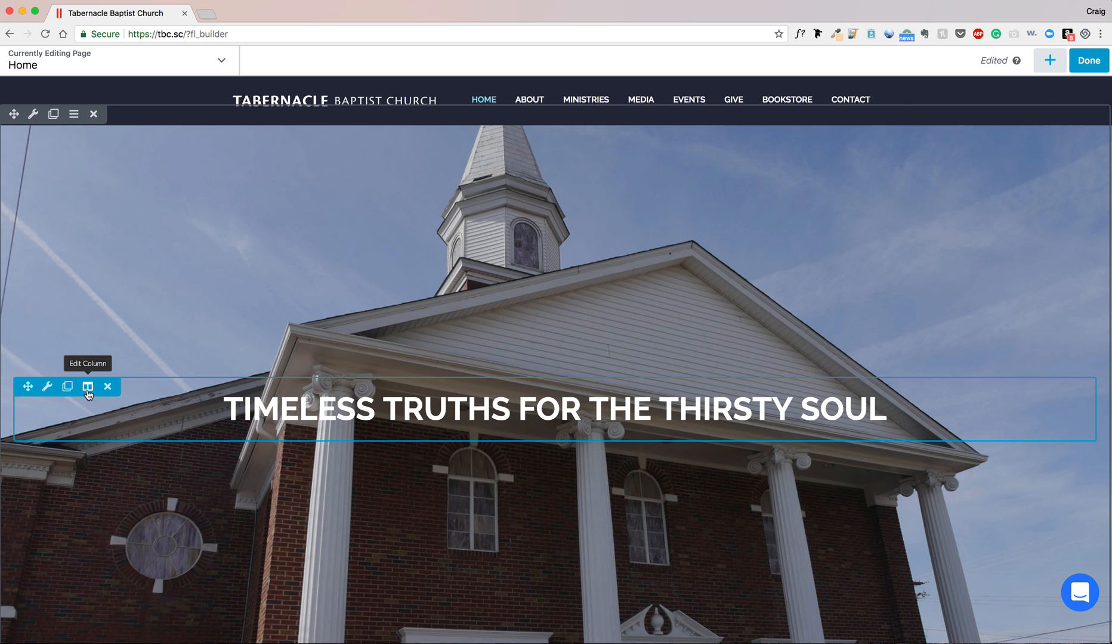
- View the heading's column settings and the hero row's settings, closing each without saving
left_click(88, 394)
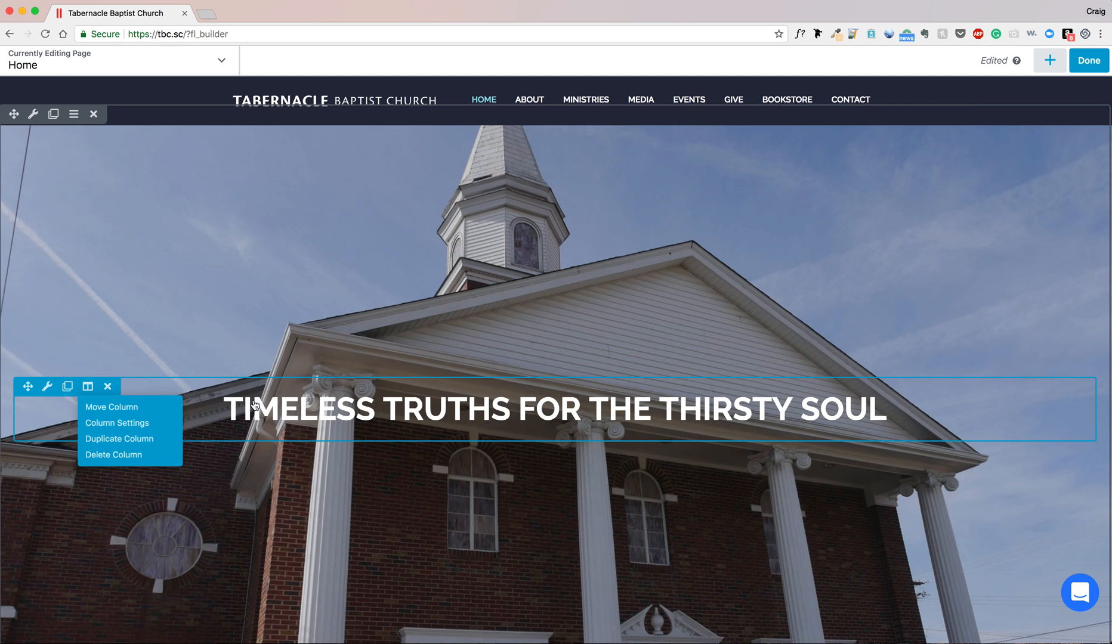
left_click(148, 424)
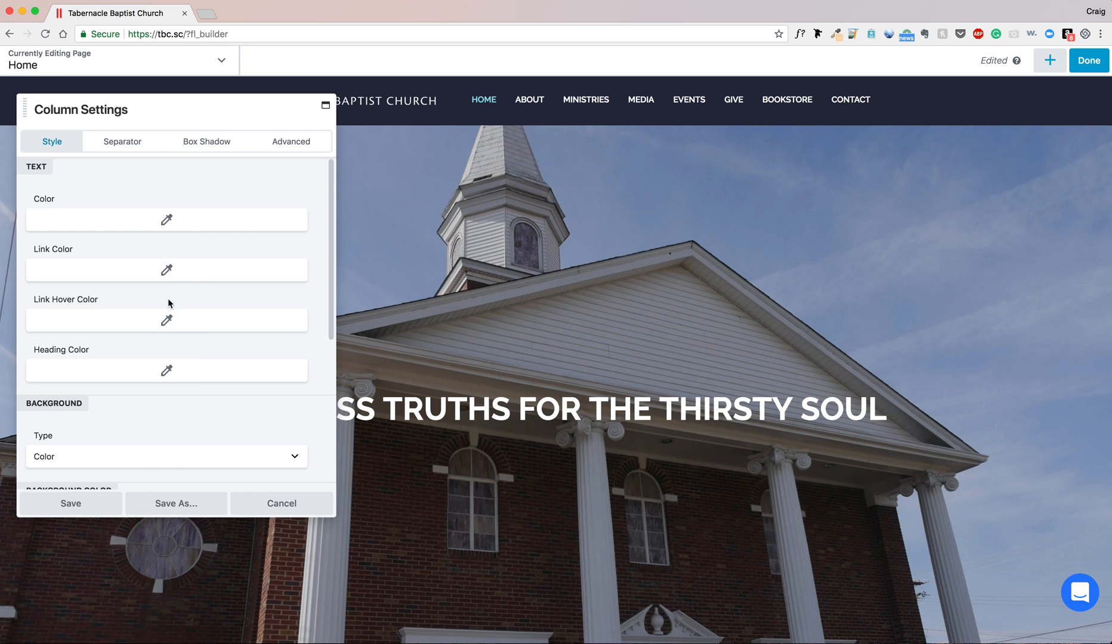
left_click(262, 501)
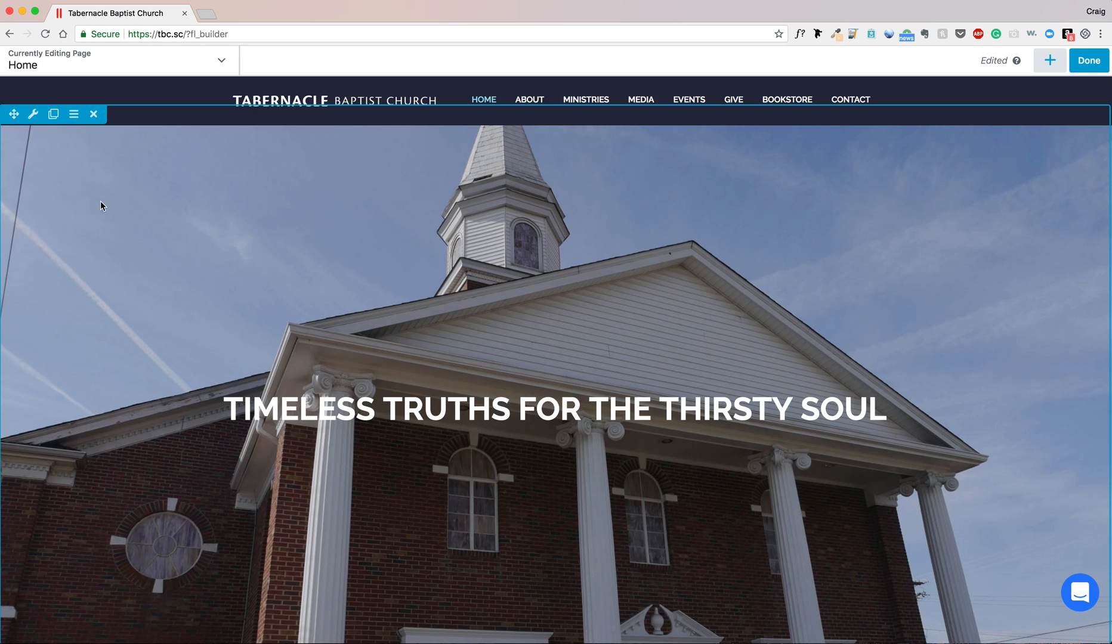
left_click(34, 114)
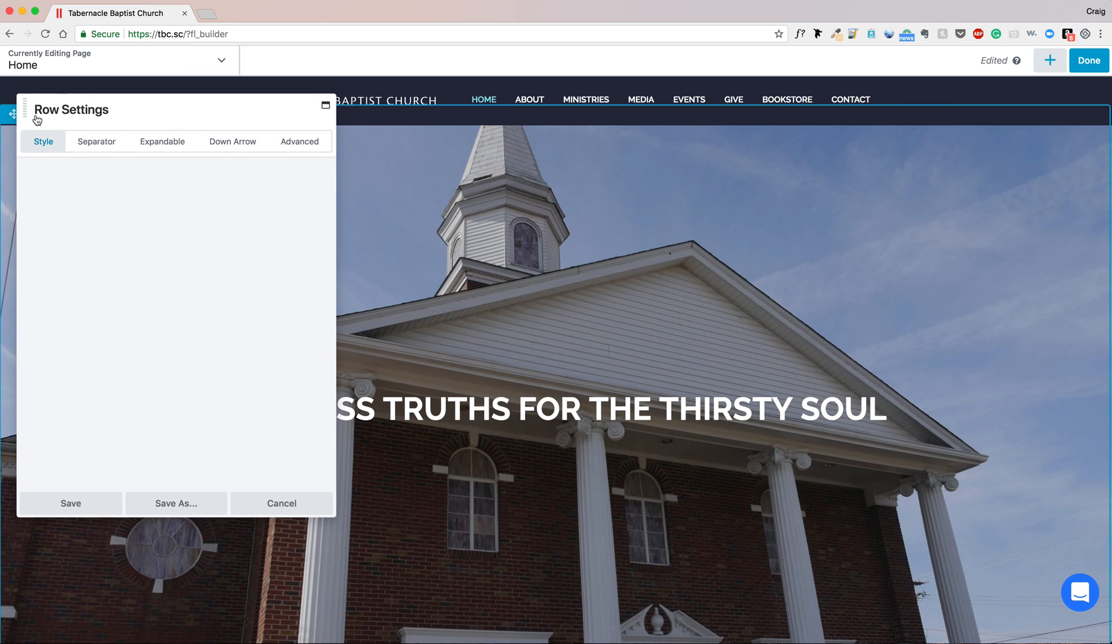
left_click(288, 499)
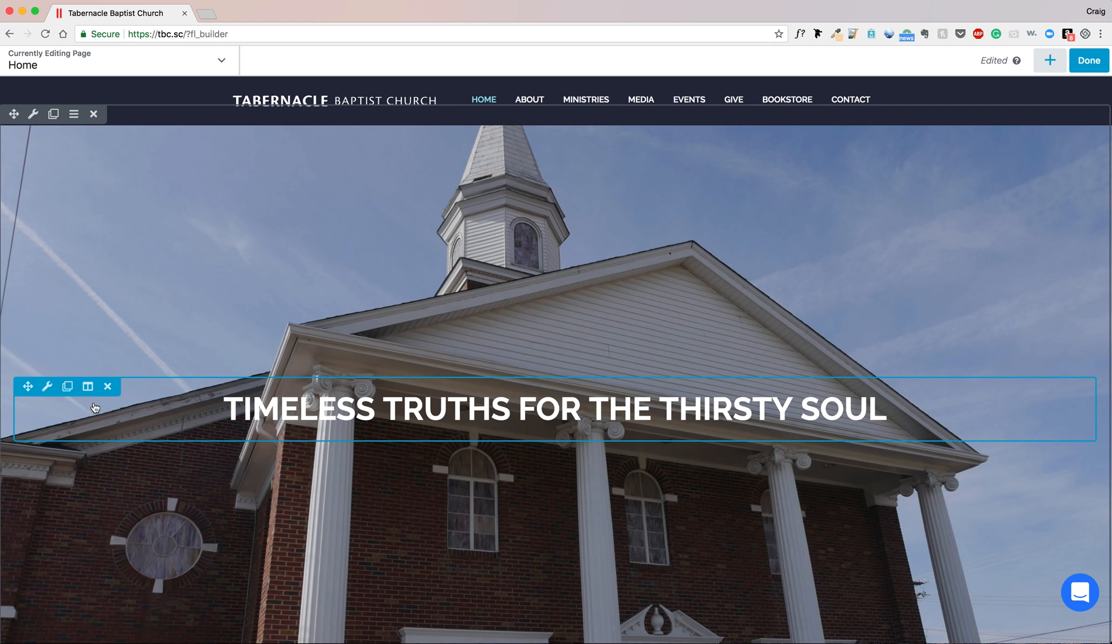
- Give the column holding the "Timeless Truths for the Thirsty Soul" heading a blue background color, #003aaf
mouse_move(88, 388)
left_click(164, 428)
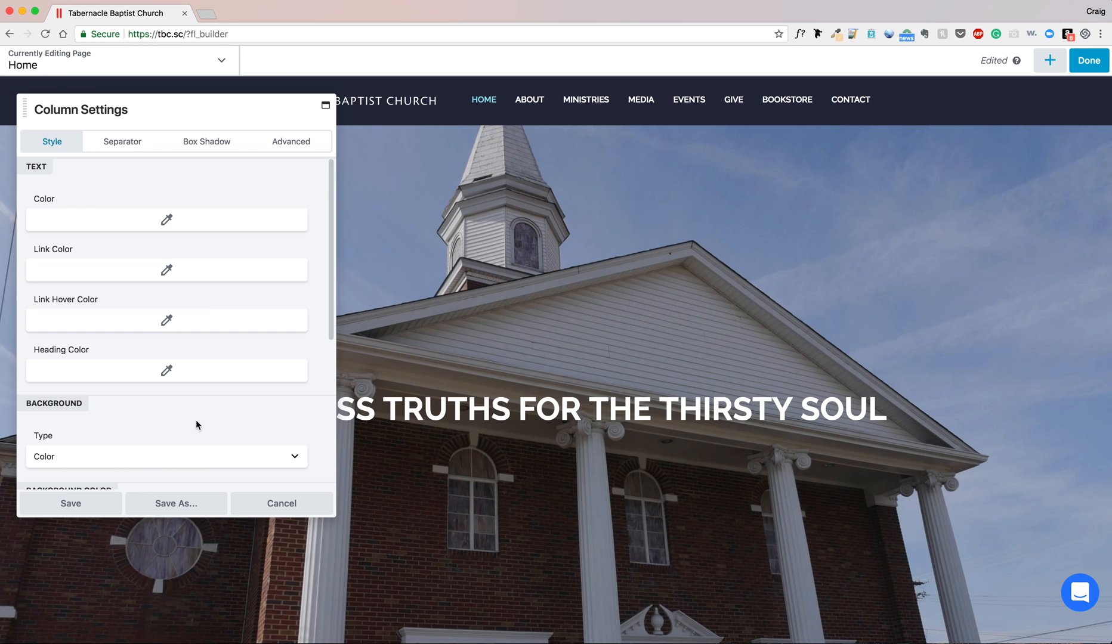
scroll(195, 420, "down", 3)
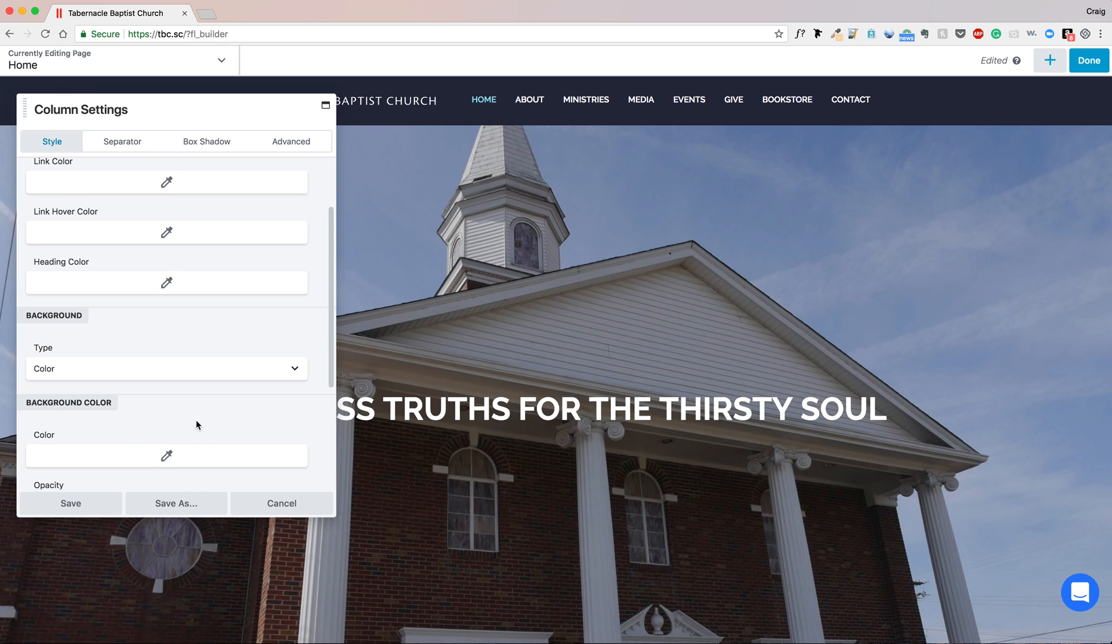
scroll(195, 421, "down", 3)
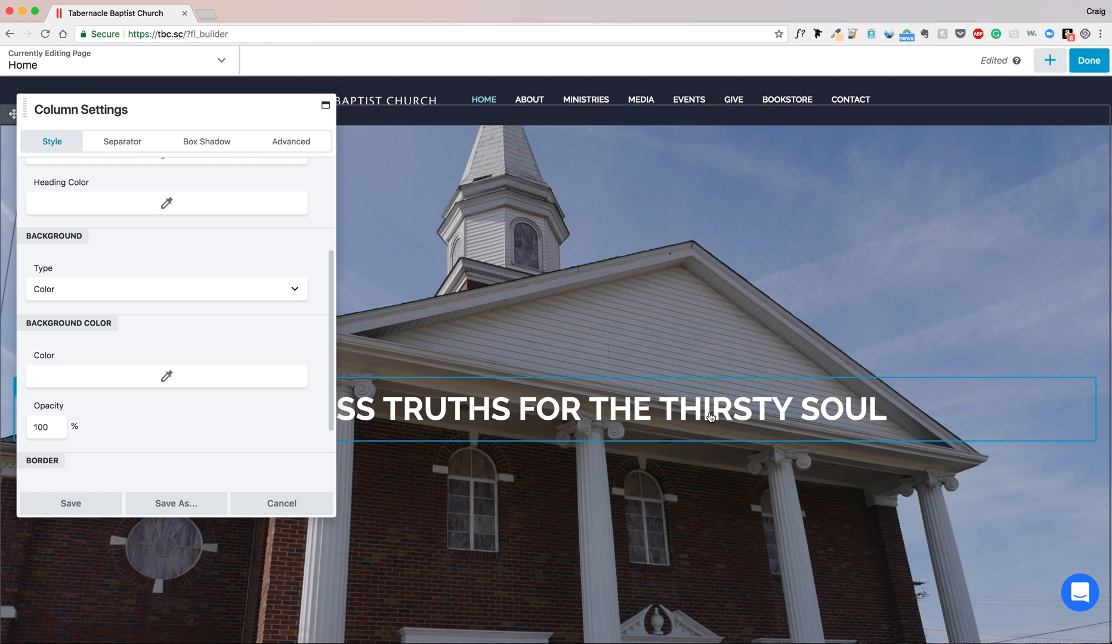
left_click(233, 384)
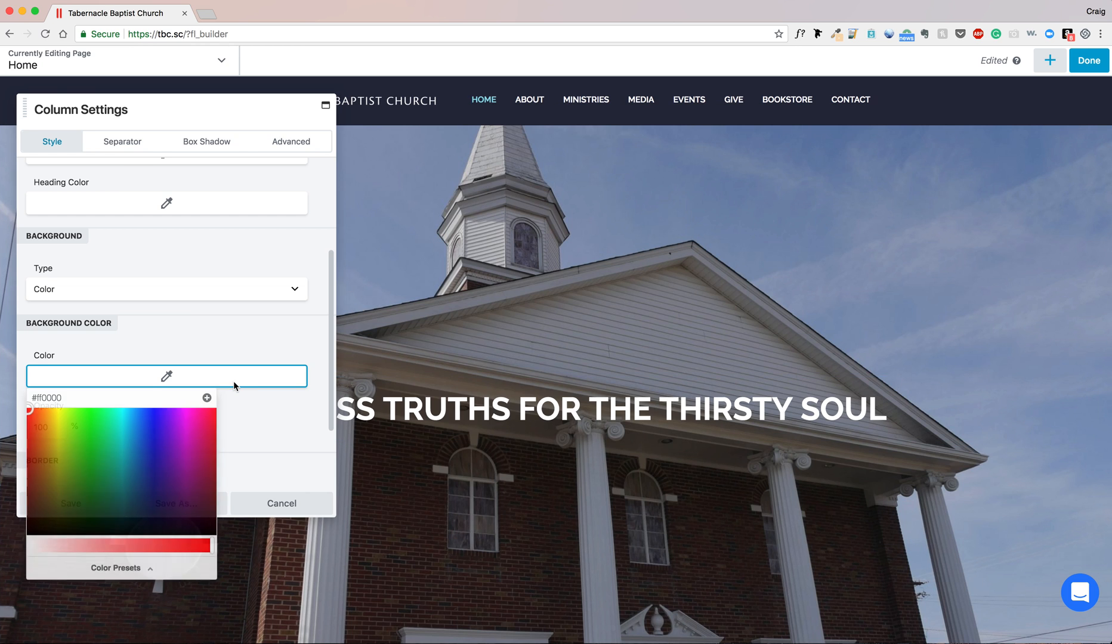
left_click(85, 419)
left_click(145, 449)
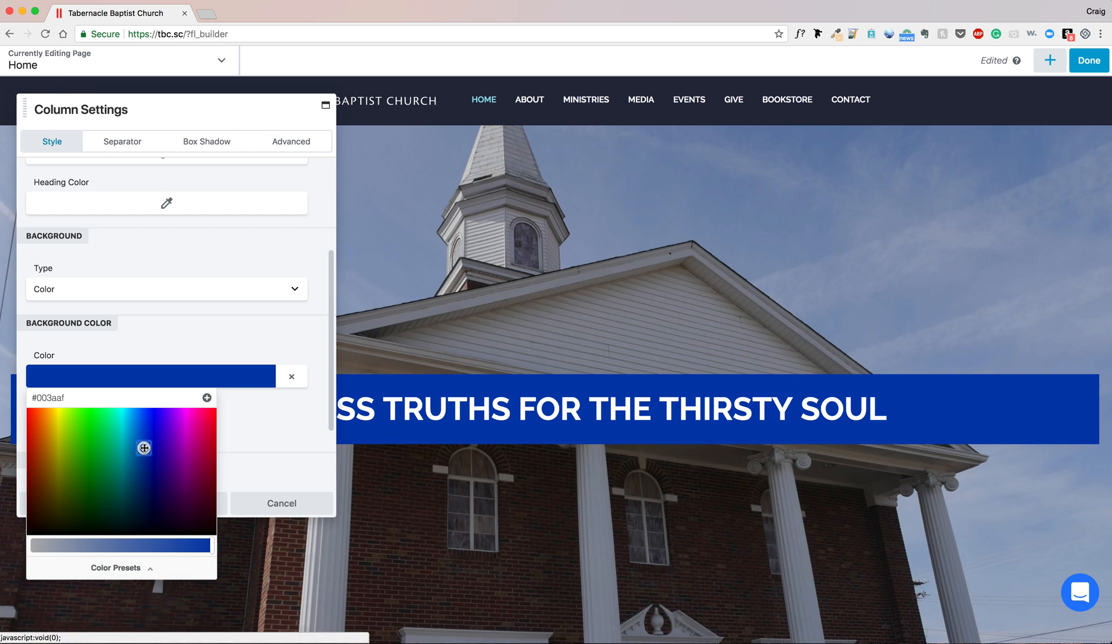
left_click(238, 432)
- Try background opacities of 90% and 40% on the heading's column, and close the column settings without saving
double_click(45, 419)
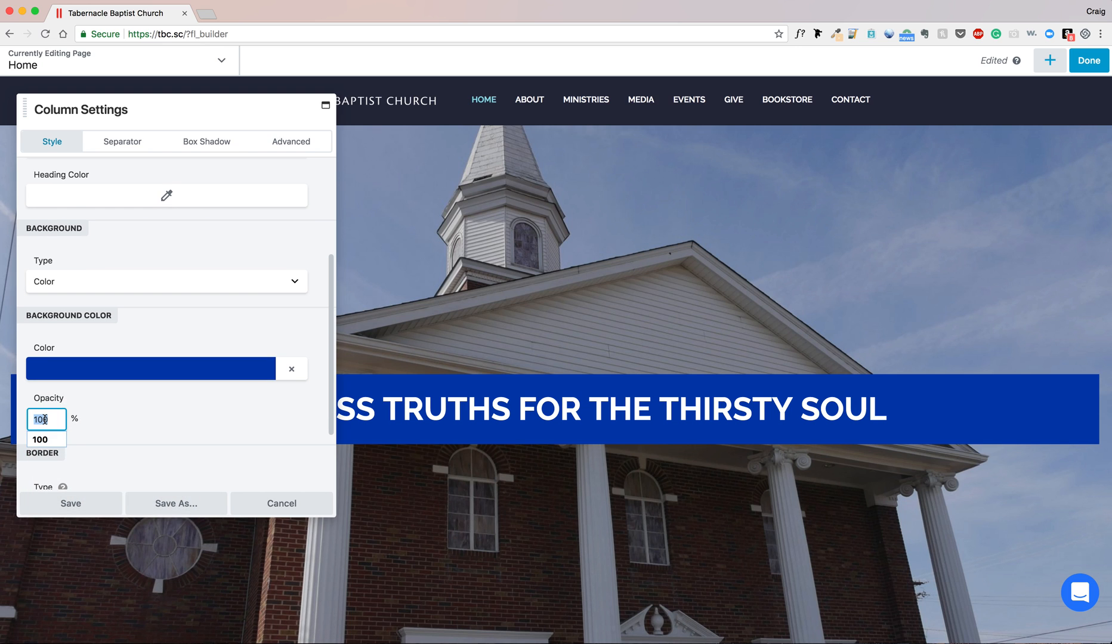
type("90")
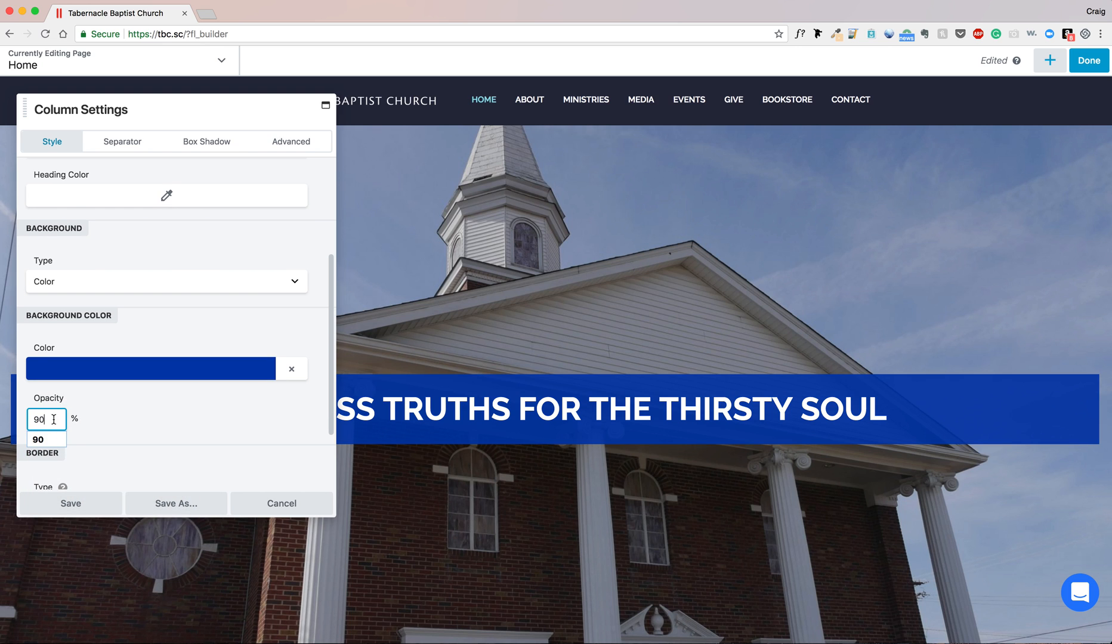
double_click(58, 418)
type("40")
scroll(58, 417, "down", 3)
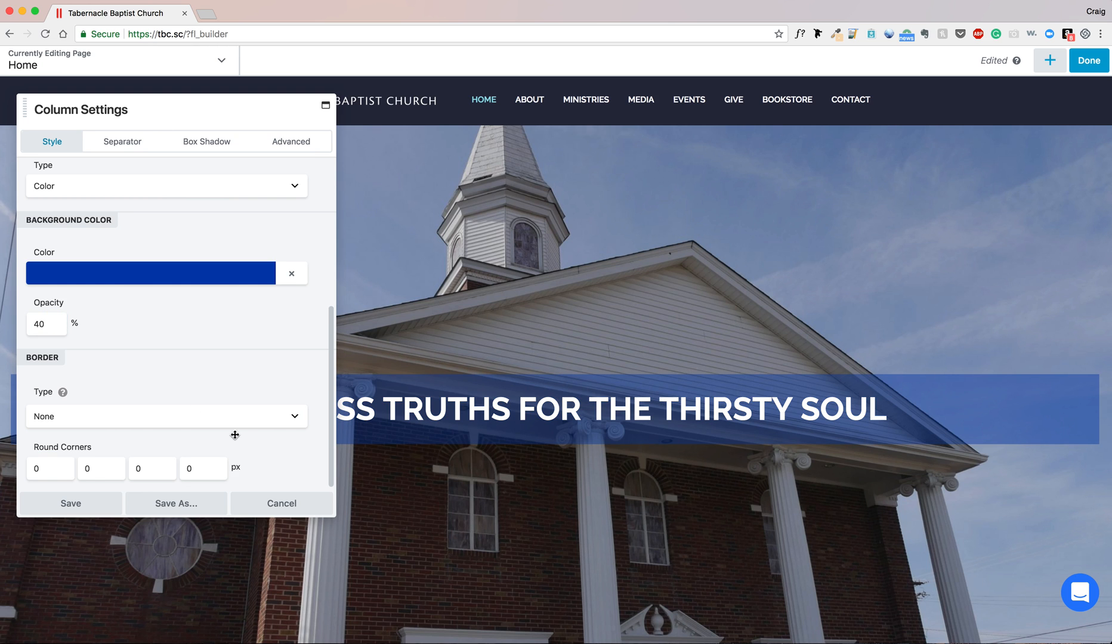
left_click(265, 498)
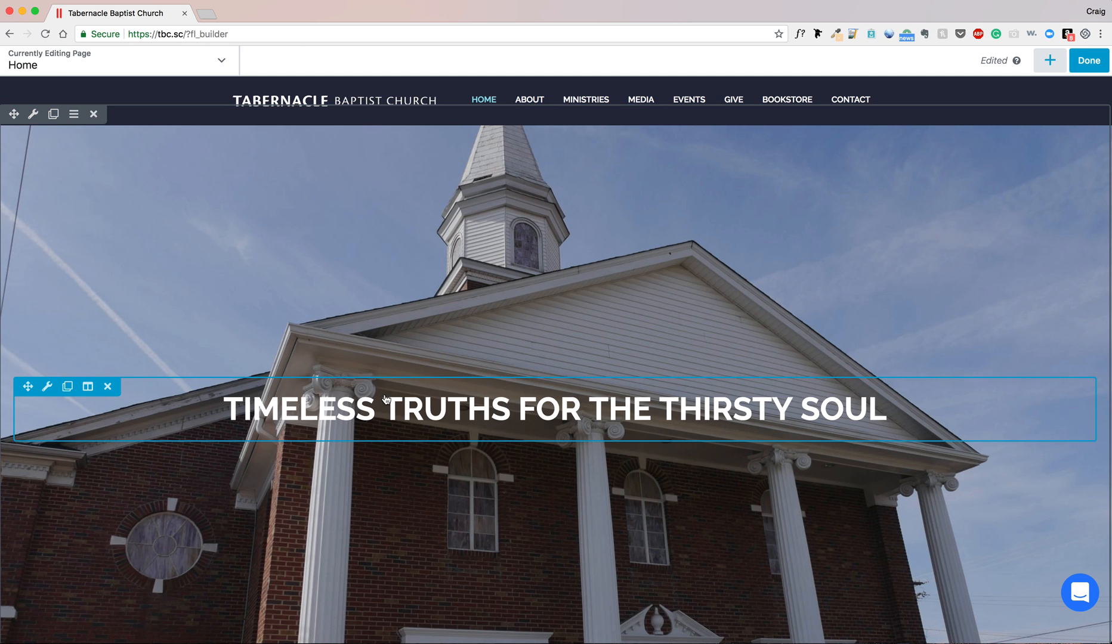
scroll(386, 400, "down", 20)
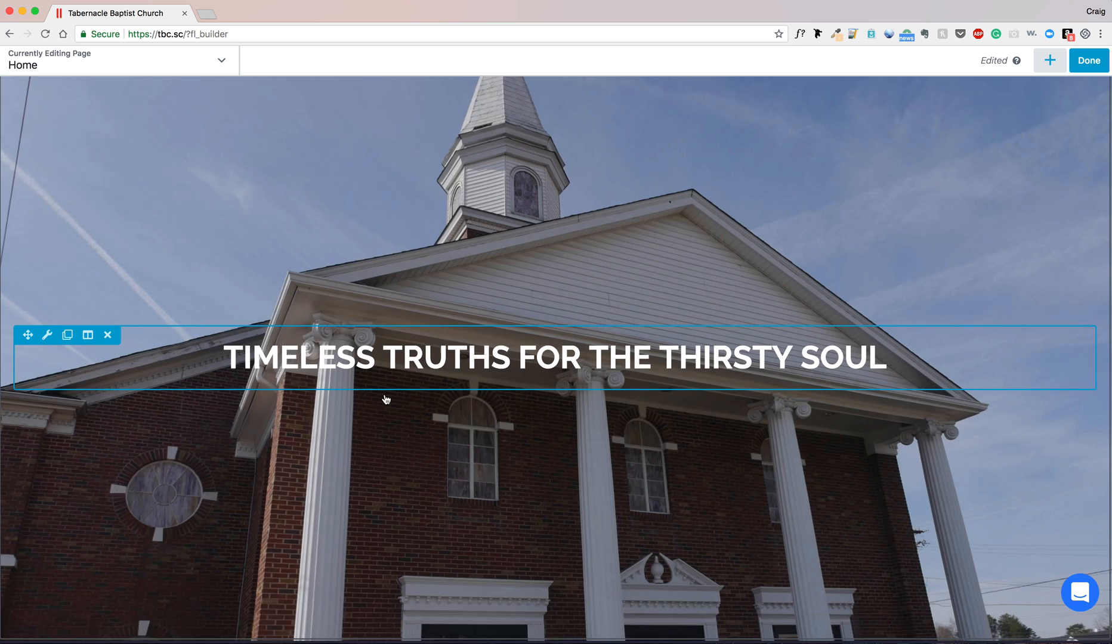
scroll(386, 400, "down", 3)
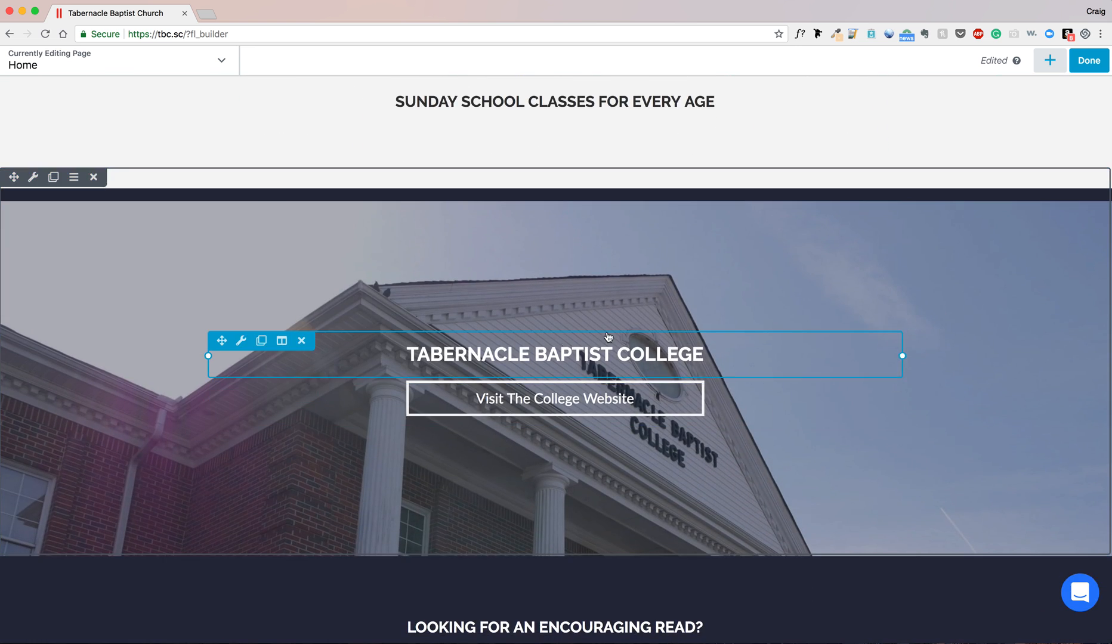
scroll(540, 473, "down", 3)
scroll(544, 476, "up", 20)
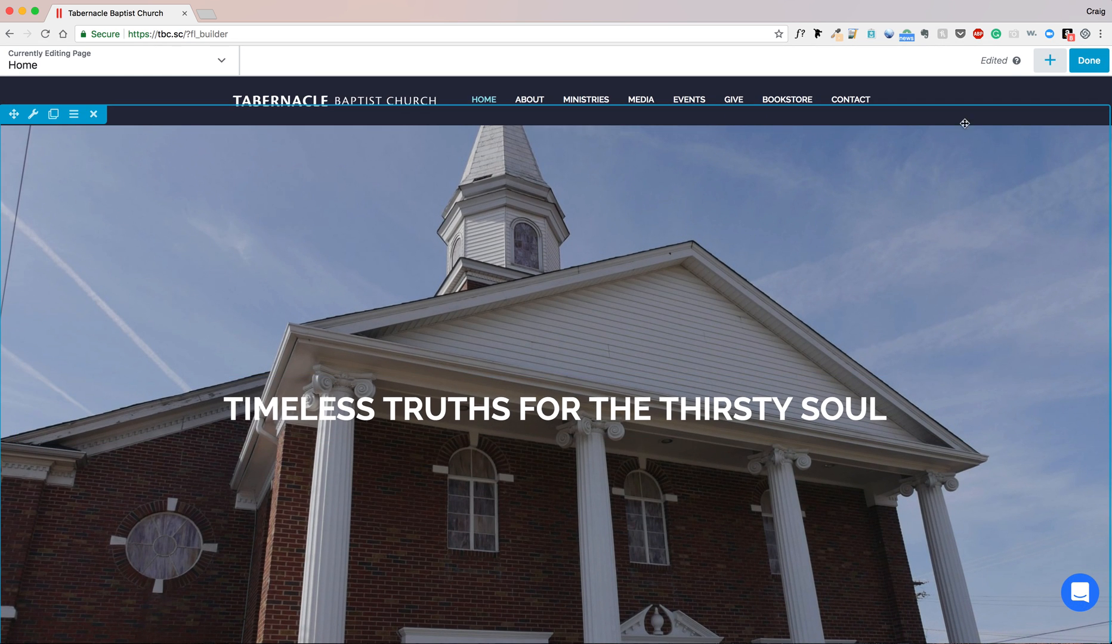
- View the row layouts, templates and saved items available for adding to the page
left_click(1051, 61)
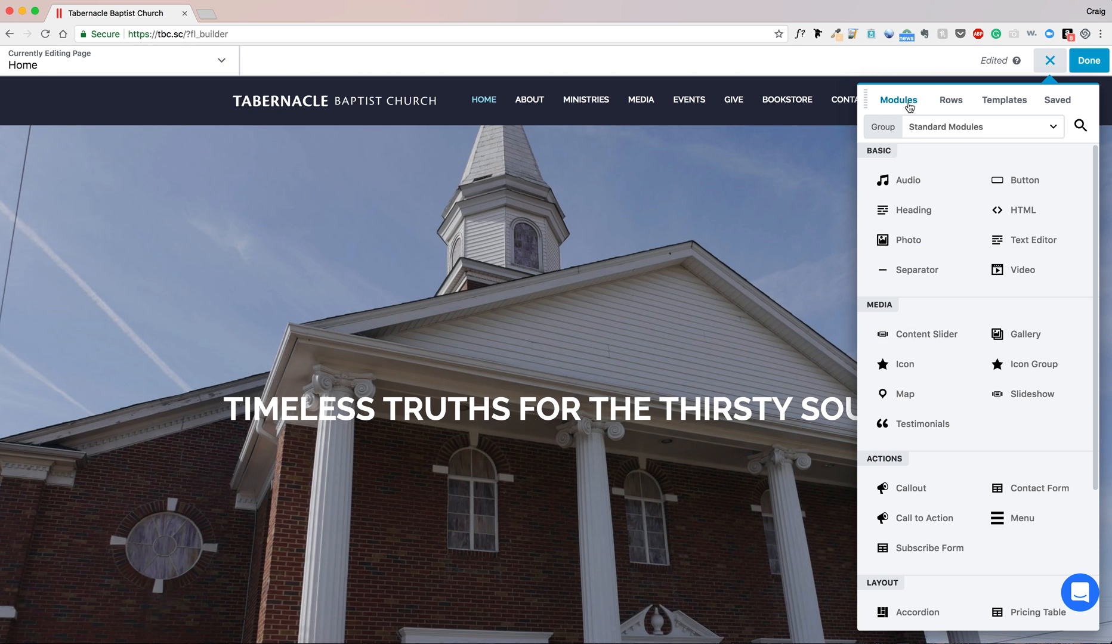
left_click(948, 103)
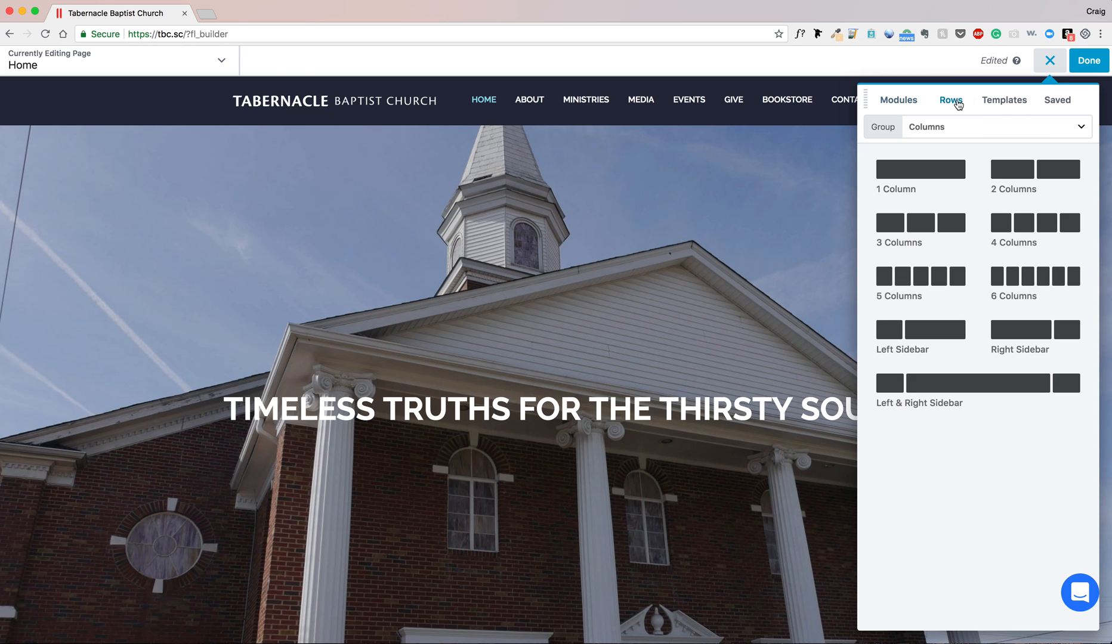
left_click(1006, 104)
left_click(1053, 102)
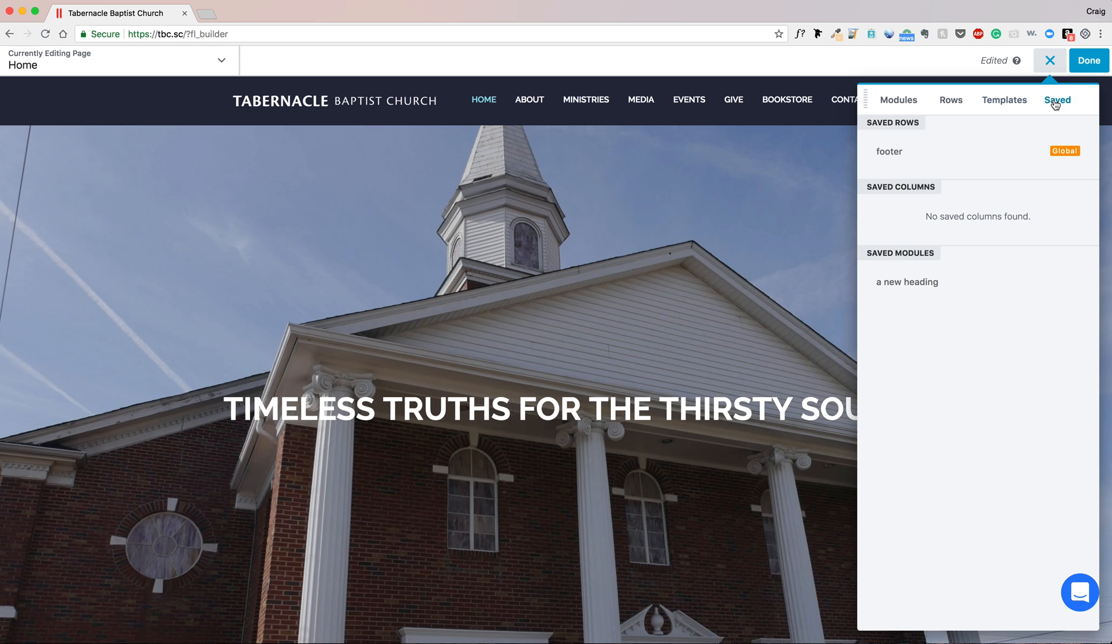
- Look through the Standard Modules available for adding, from the Basic group down to the Posts group
left_click(901, 104)
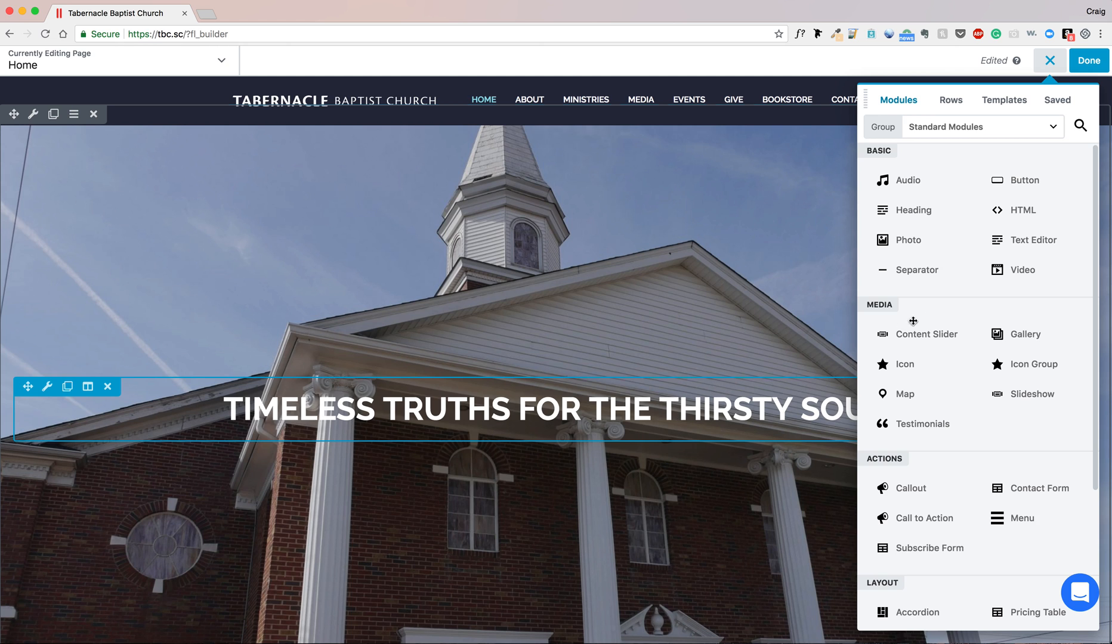
scroll(924, 428, "down", 3)
scroll(924, 428, "up", 3)
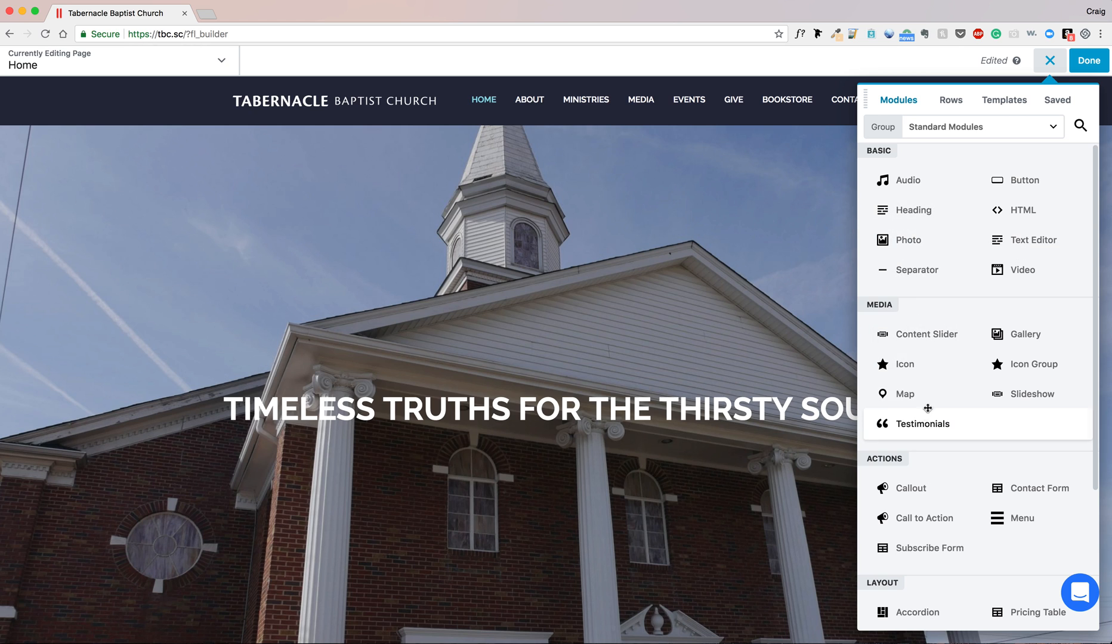
scroll(952, 519, "down", 3)
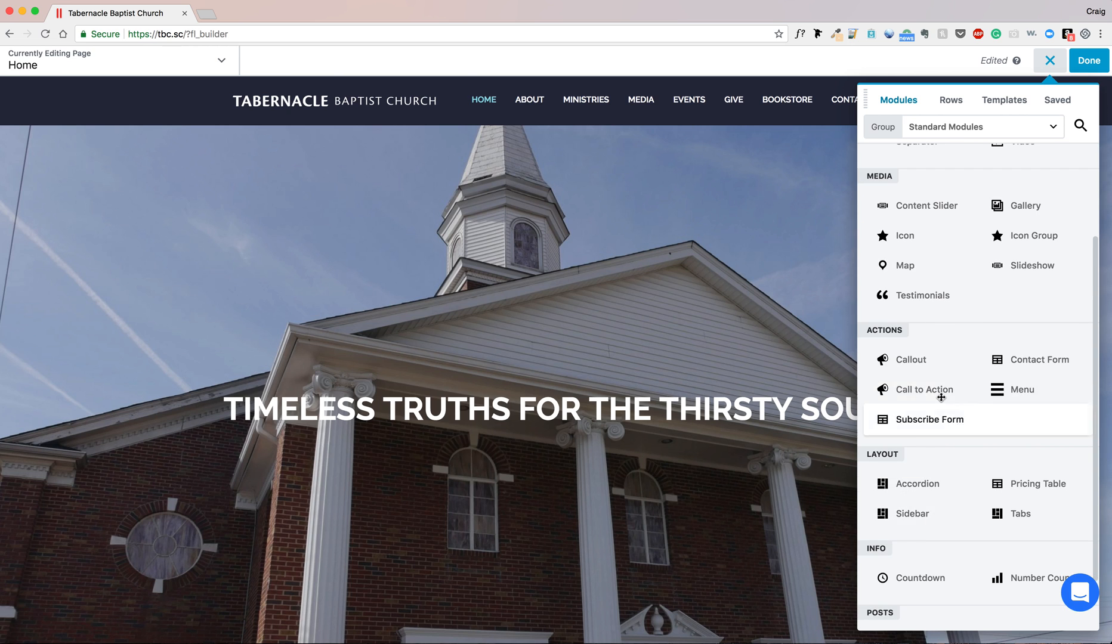
scroll(992, 385, "down", 2)
scroll(993, 384, "up", 5)
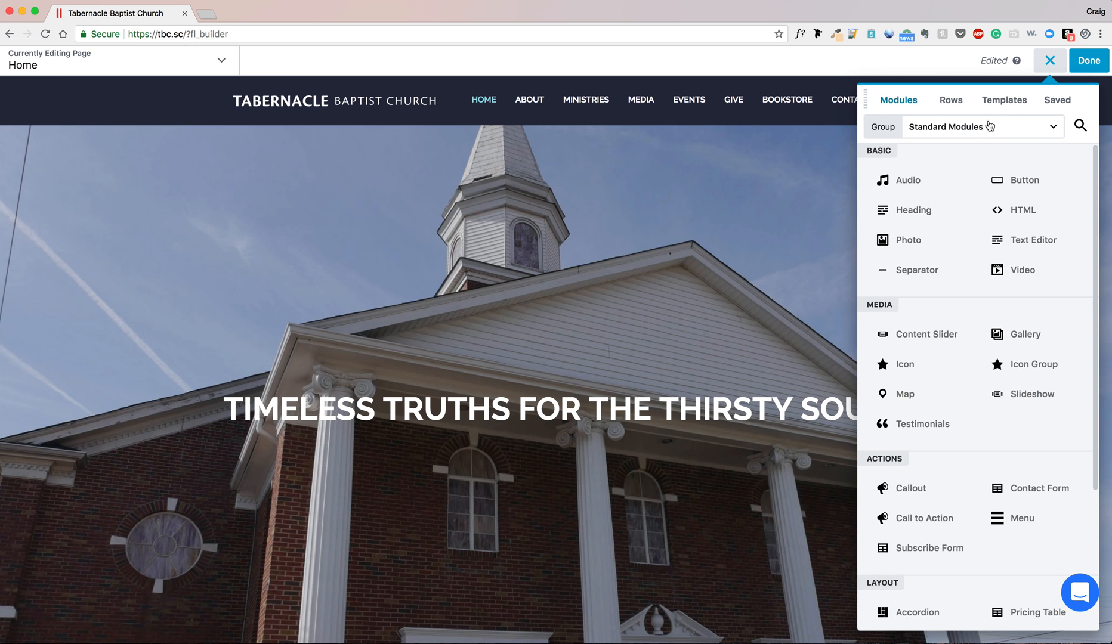
- Examine the WordPress Widgets and PowerPack Modules groups in the module list
left_click(1029, 135)
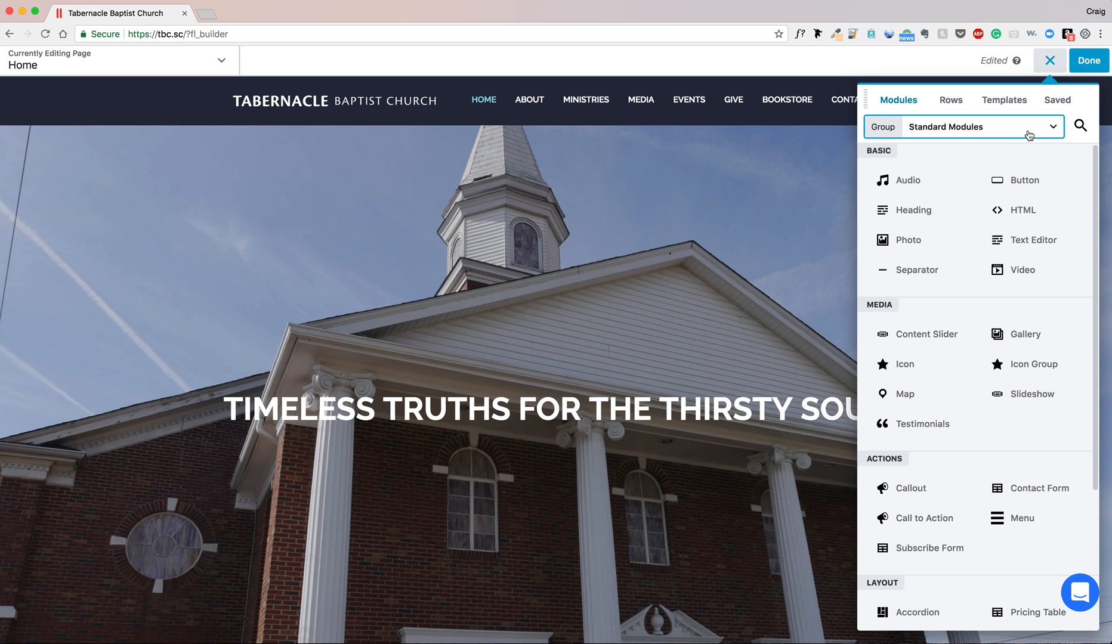
left_click(1029, 134)
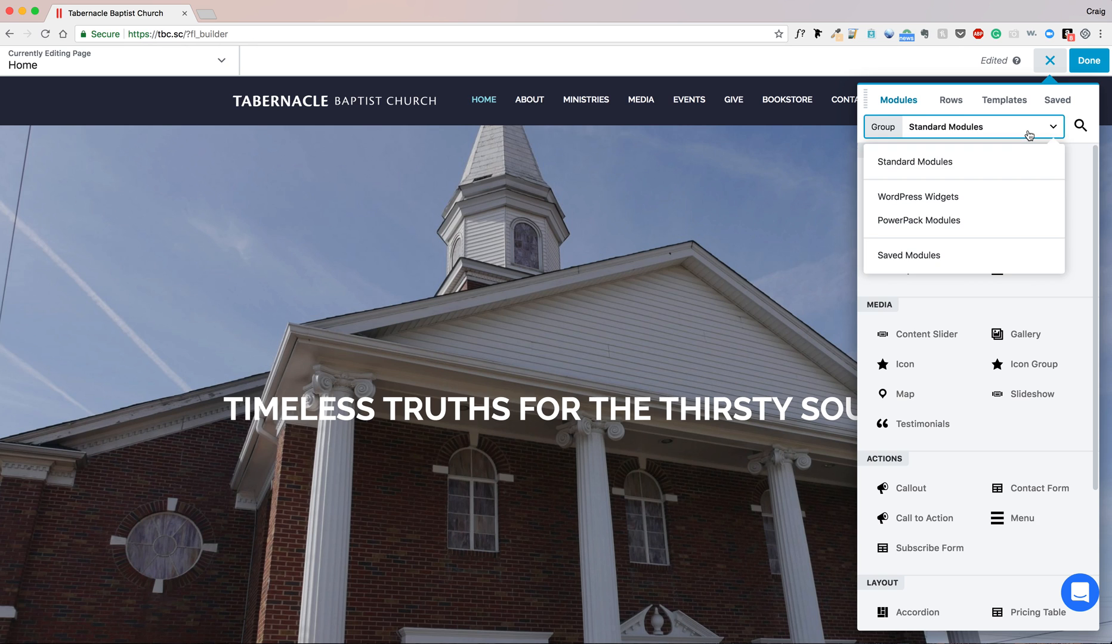
left_click(963, 205)
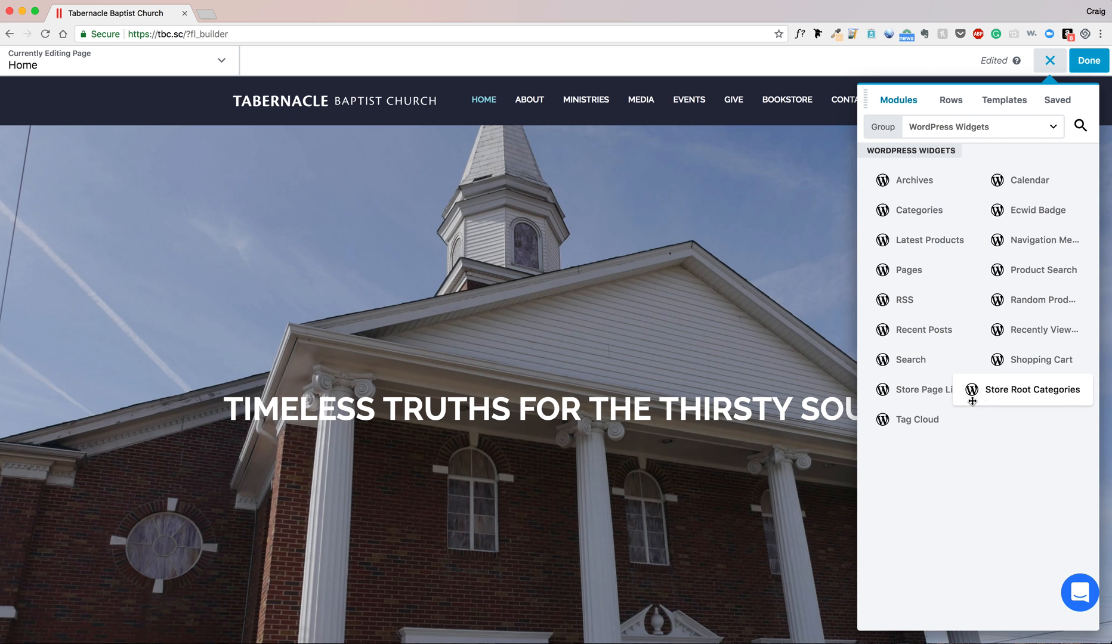
left_click(962, 129)
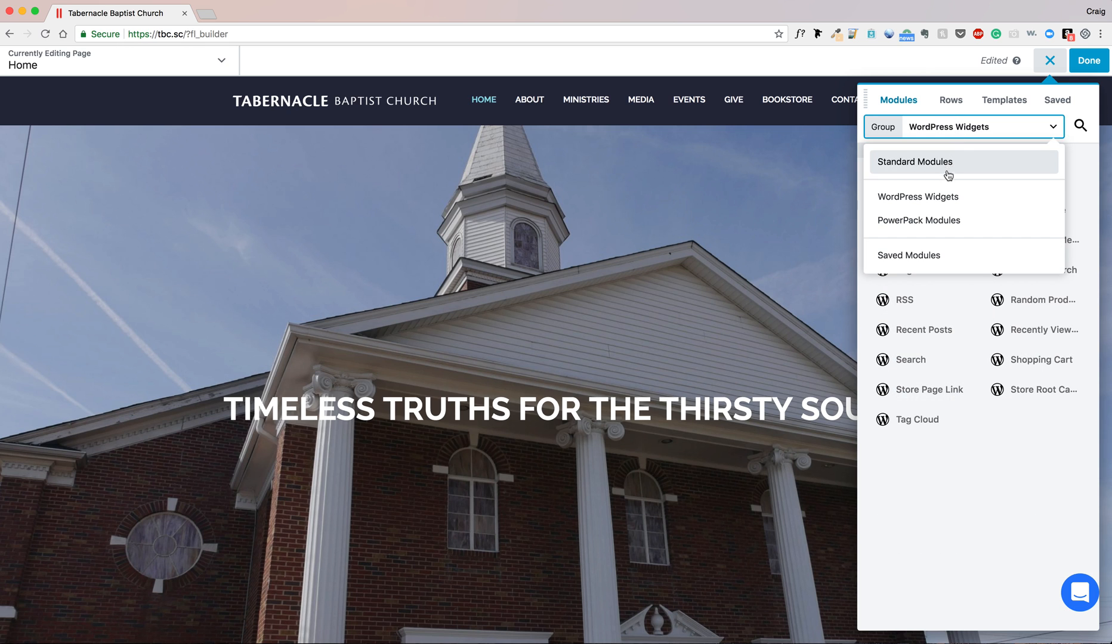
left_click(950, 162)
left_click(951, 137)
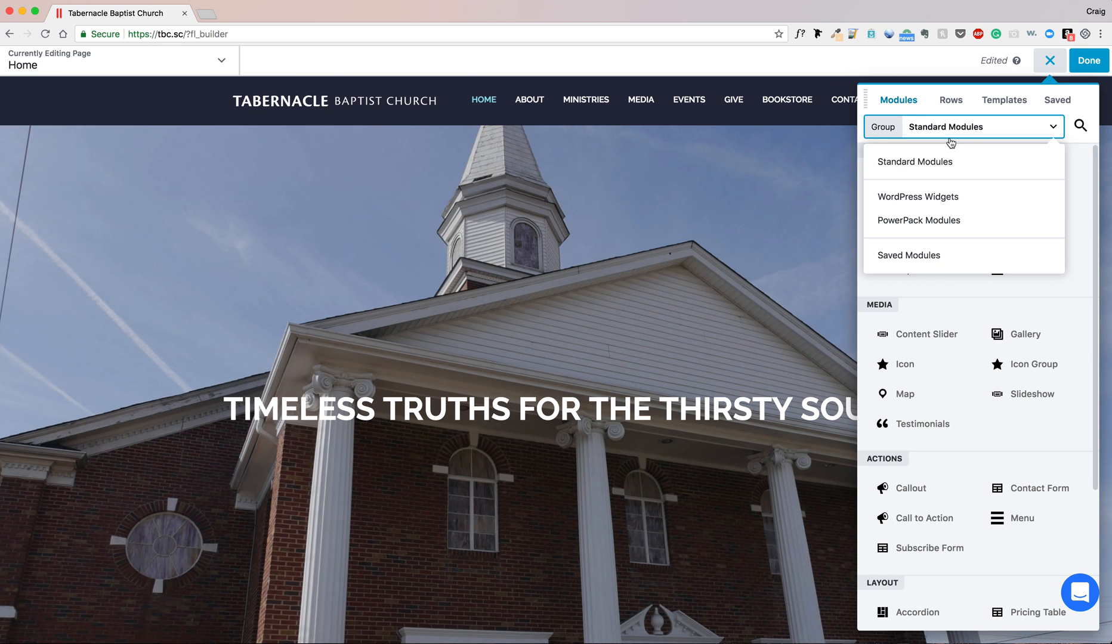
left_click(952, 221)
scroll(955, 274, "down", 3)
scroll(959, 289, "down", 8)
scroll(959, 289, "down", 2)
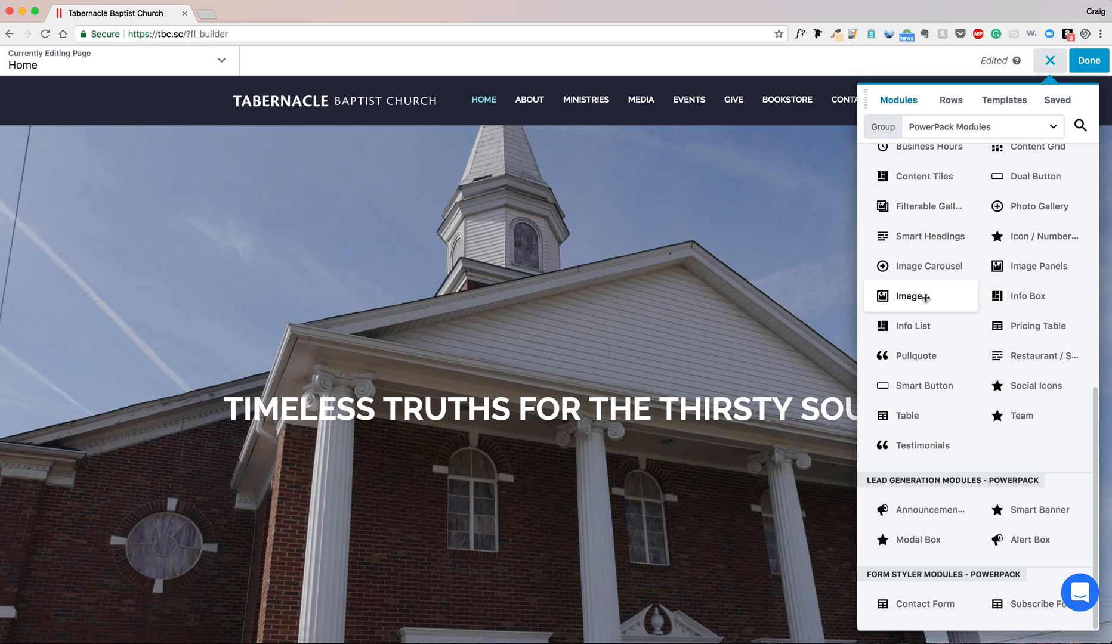
scroll(925, 298, "up", 10)
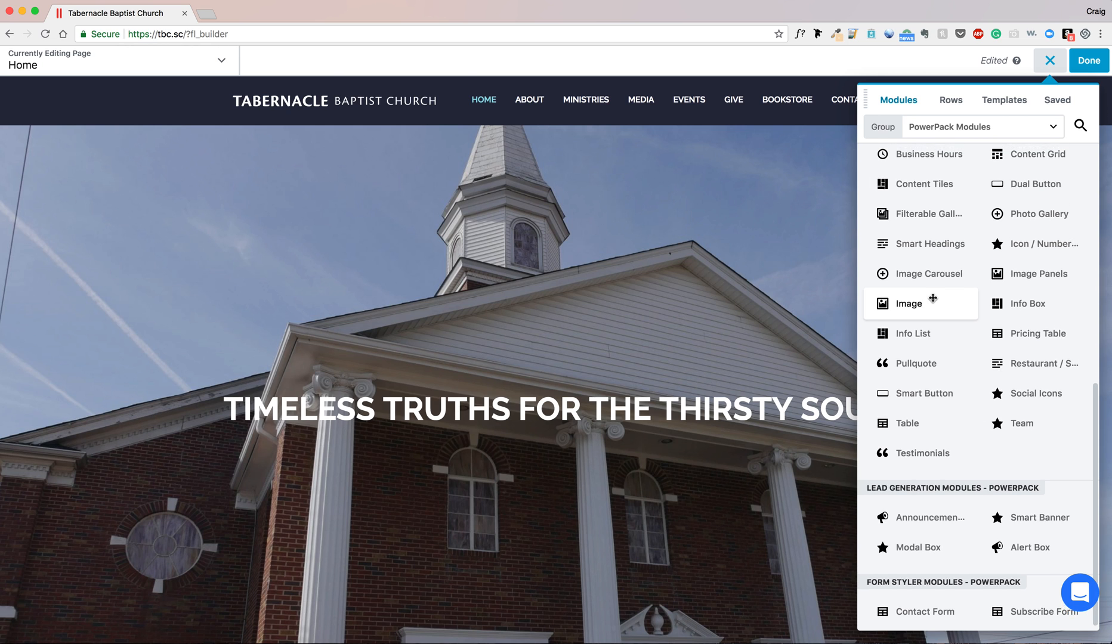
- Return to the Standard Modules group, try placing a Photo module in the hero row, and cancel it
left_click(974, 127)
left_click(928, 162)
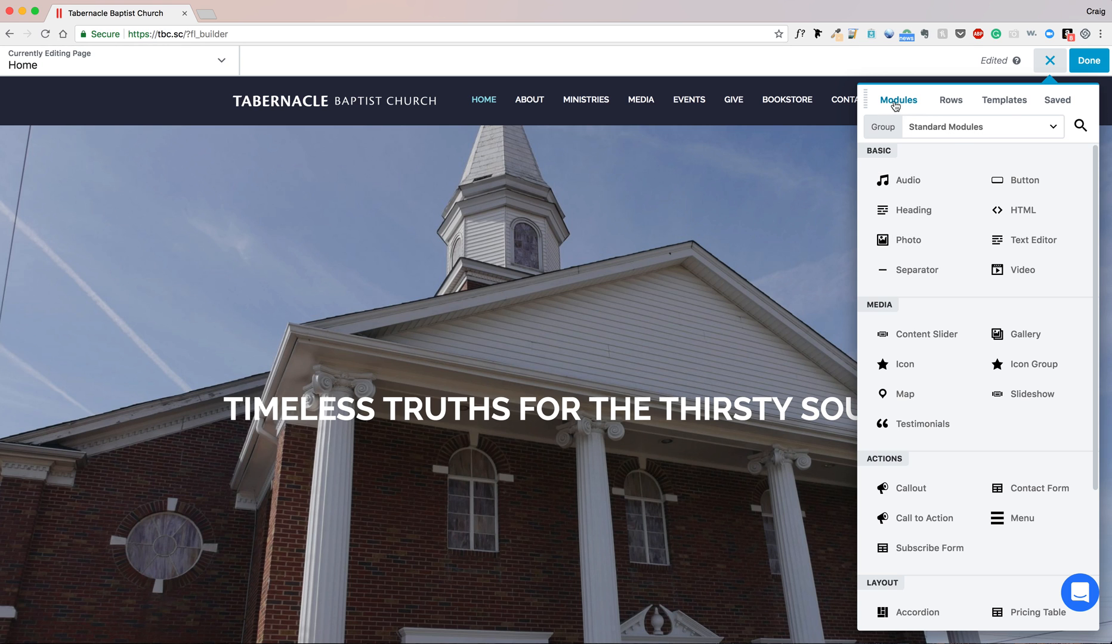
left_click_drag(926, 241, 526, 411)
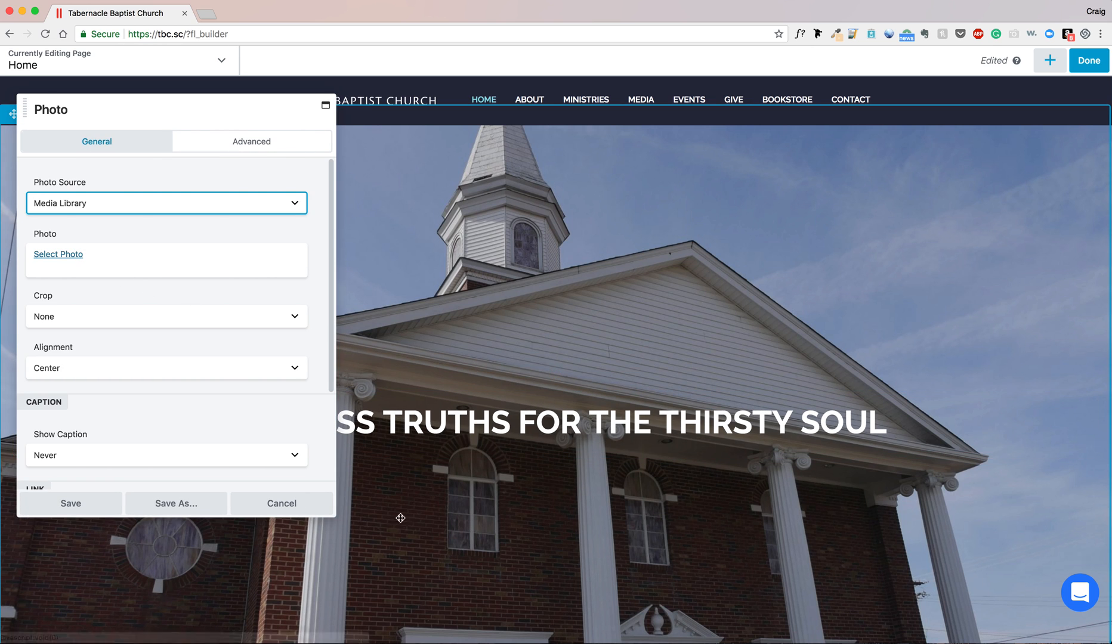
left_click(318, 508)
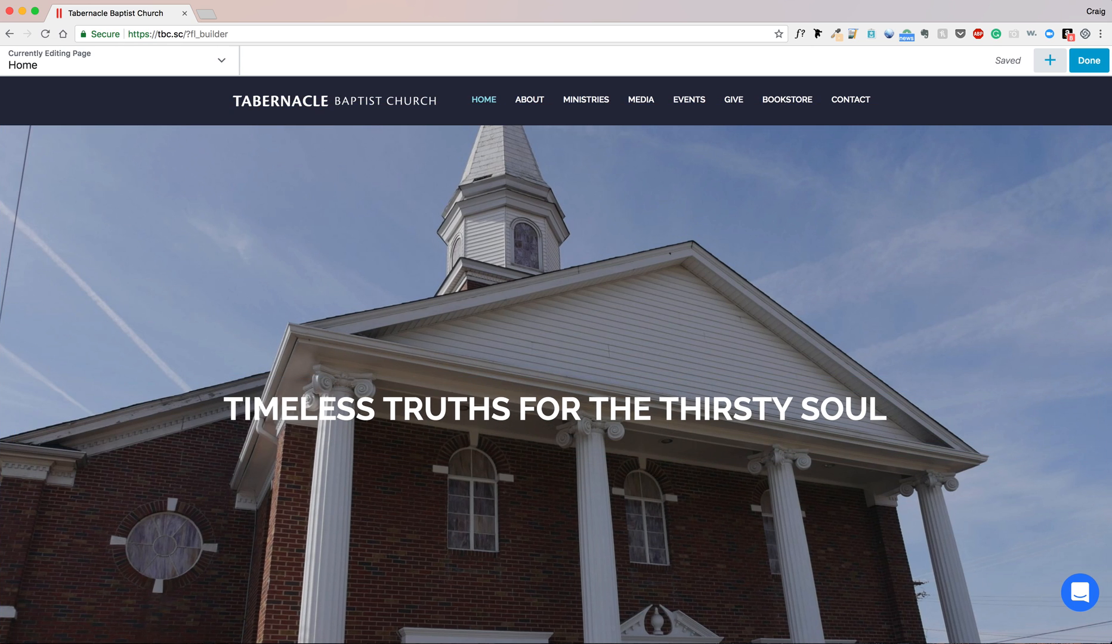
- Add a Heading module reading "sample" above the hero heading, save it, and delete the module
left_click(1051, 61)
left_click_drag(889, 212, 632, 388)
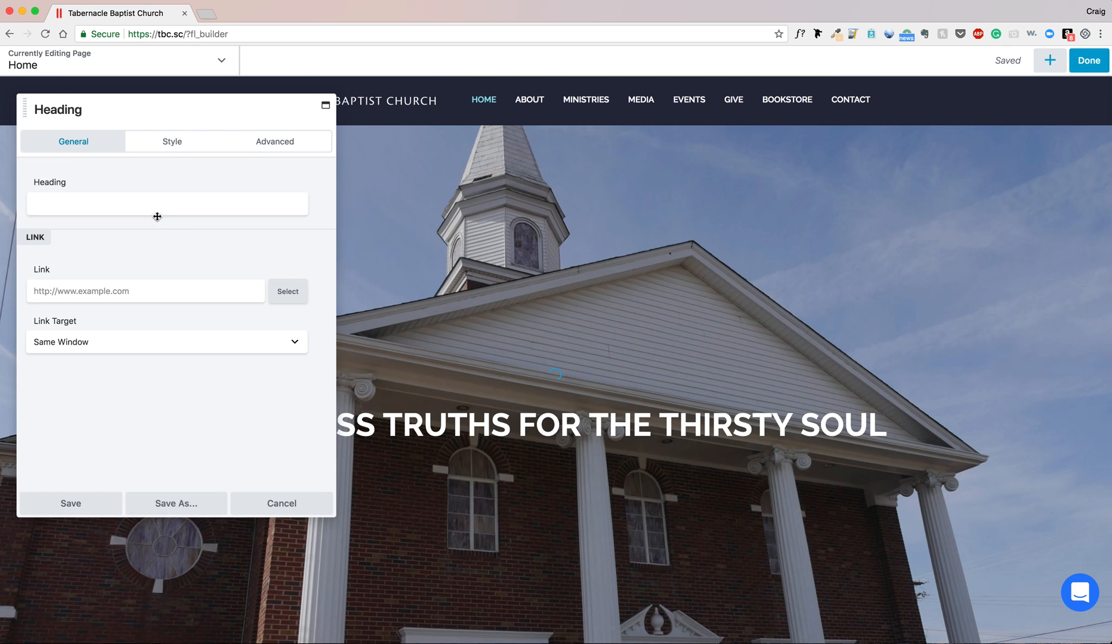
left_click(156, 217)
type("sample")
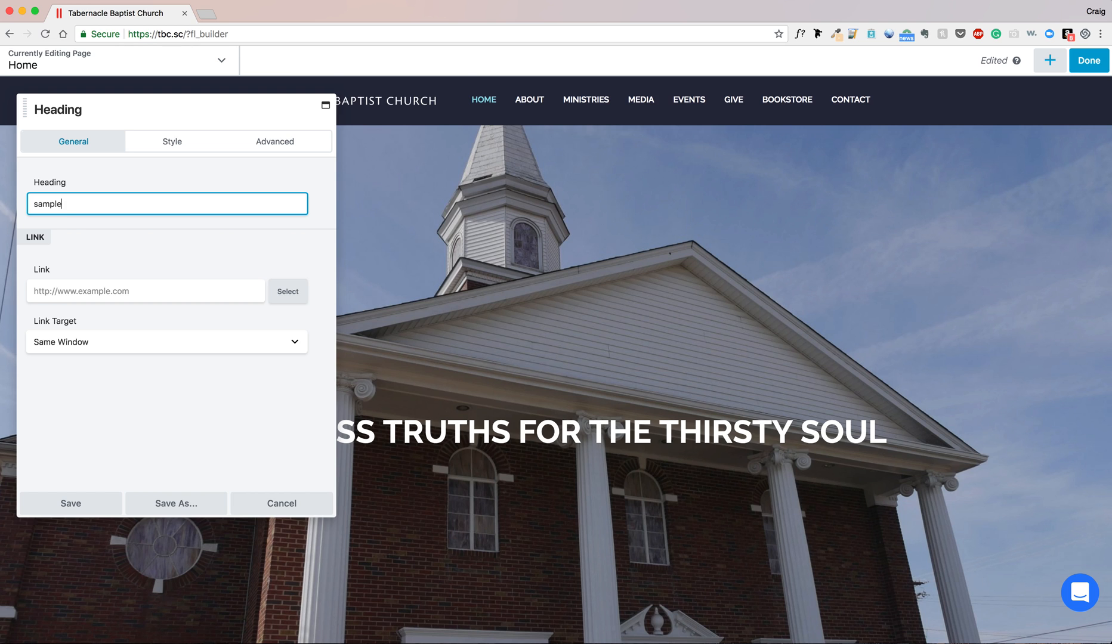
left_click(89, 511)
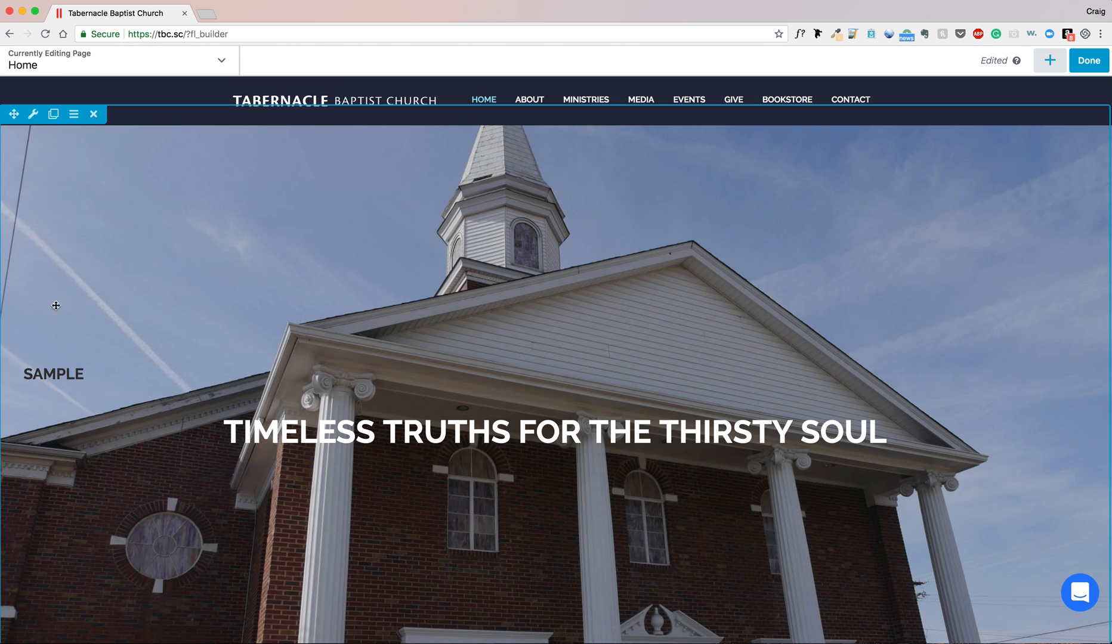
left_click(108, 364)
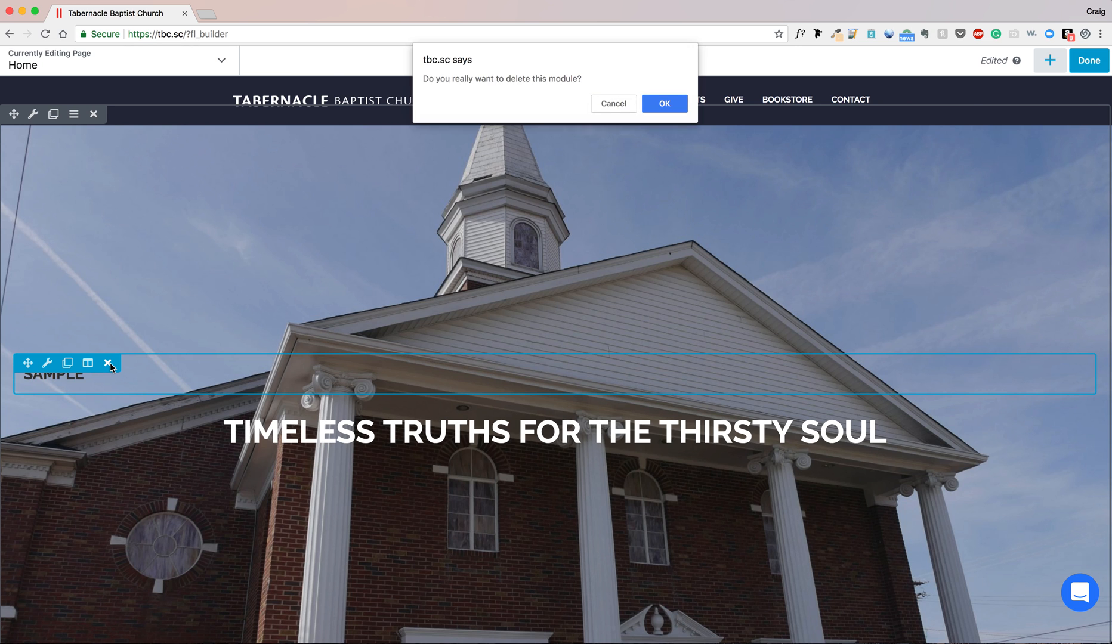
key("Return")
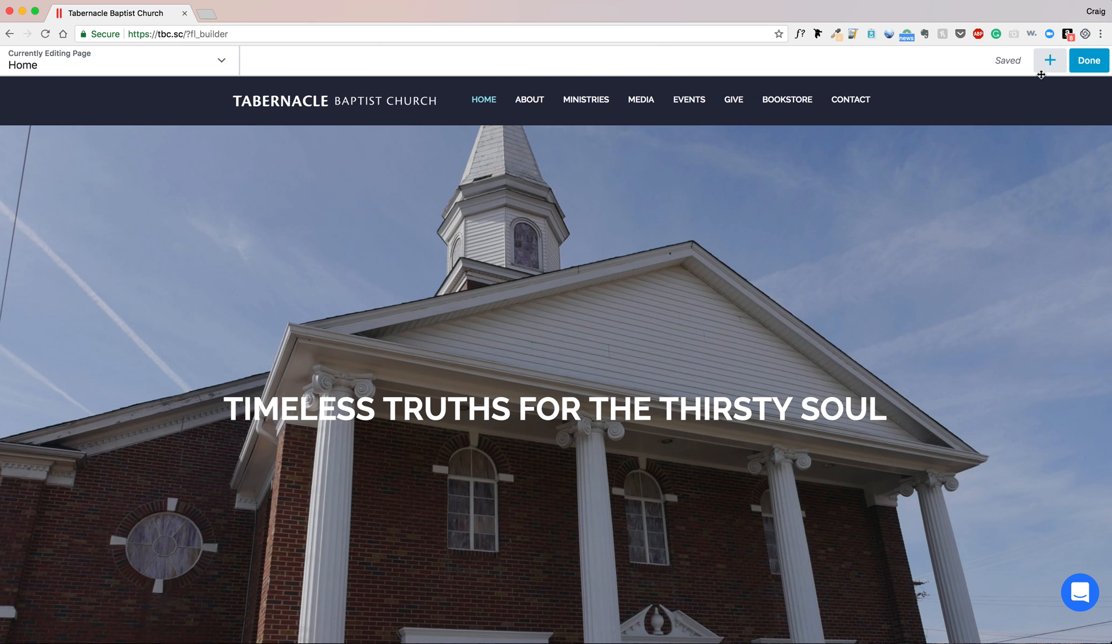
- Place a 1 Column layout inside the hero row above its heading and remove it
left_click(1050, 60)
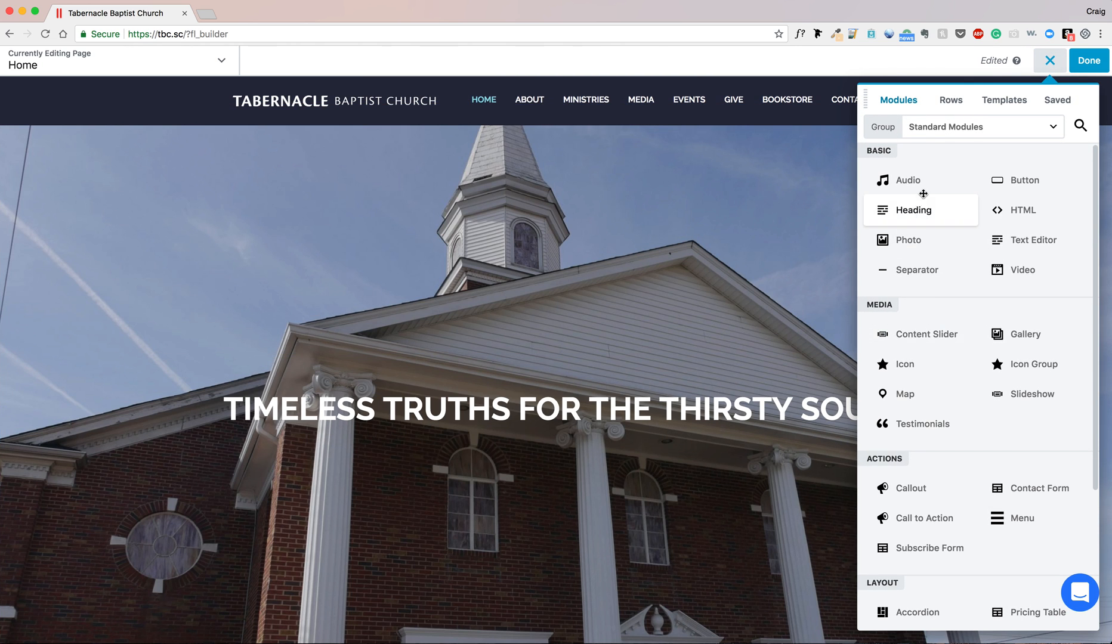
left_click(954, 103)
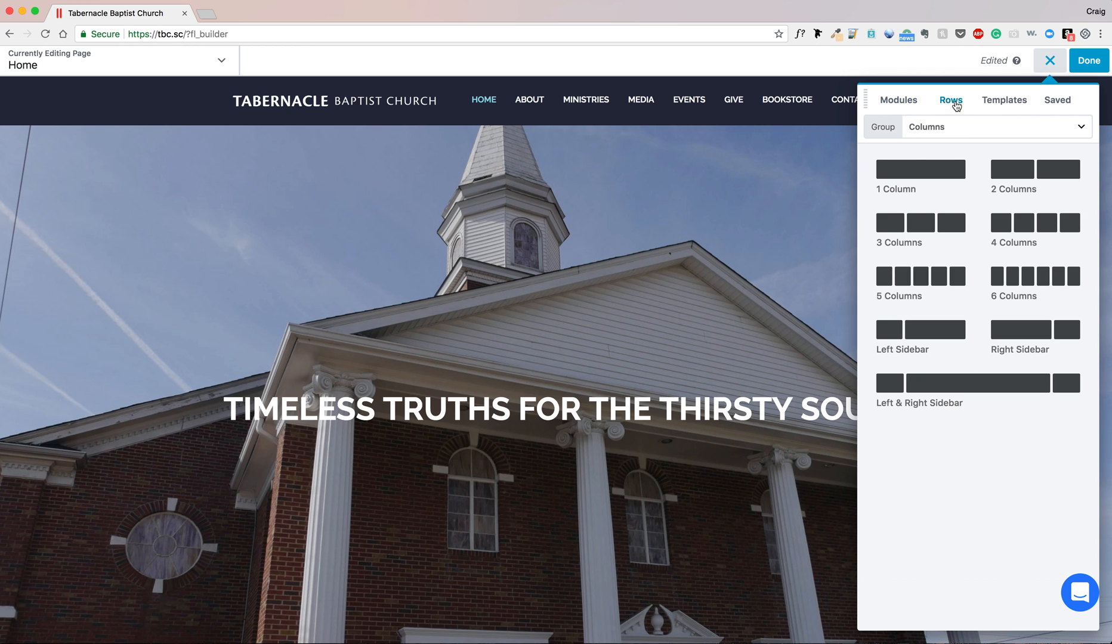
left_click_drag(943, 173, 444, 388)
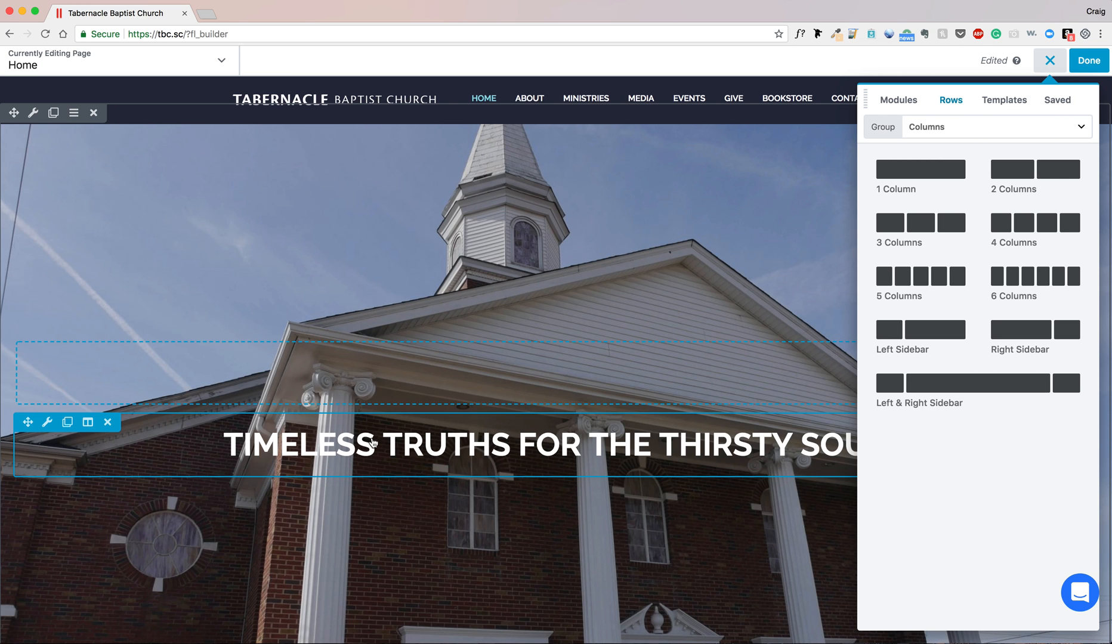
left_click(94, 355)
- Add a new row above the hero row and build it up with 3 Columns, 2 Columns and Left & Right Sidebar layouts
left_click_drag(889, 192, 690, 128)
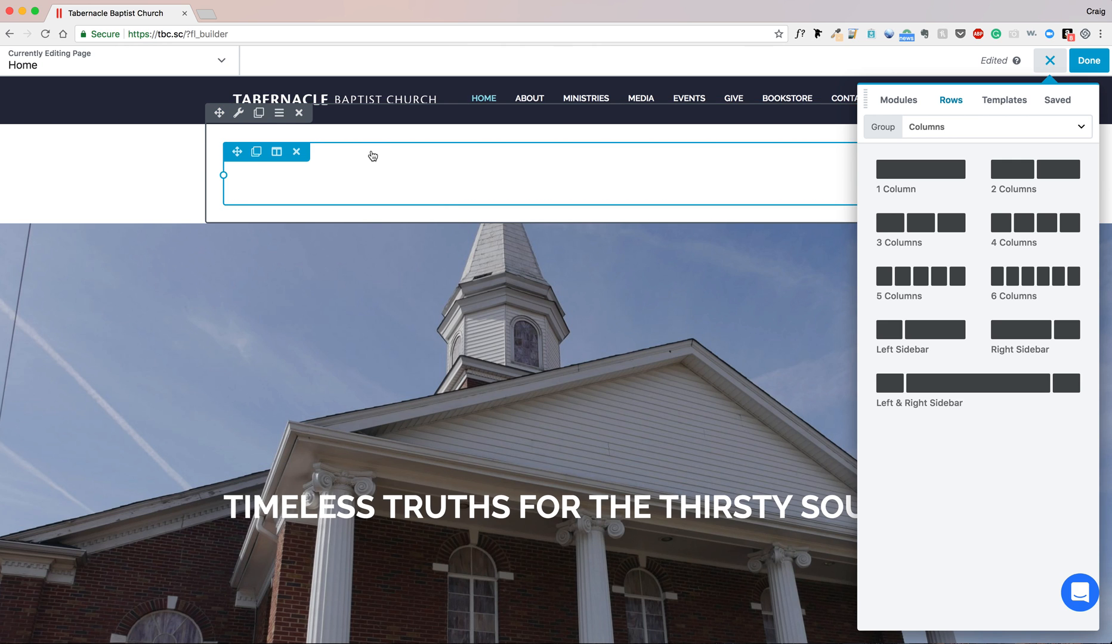
left_click_drag(895, 219, 389, 183)
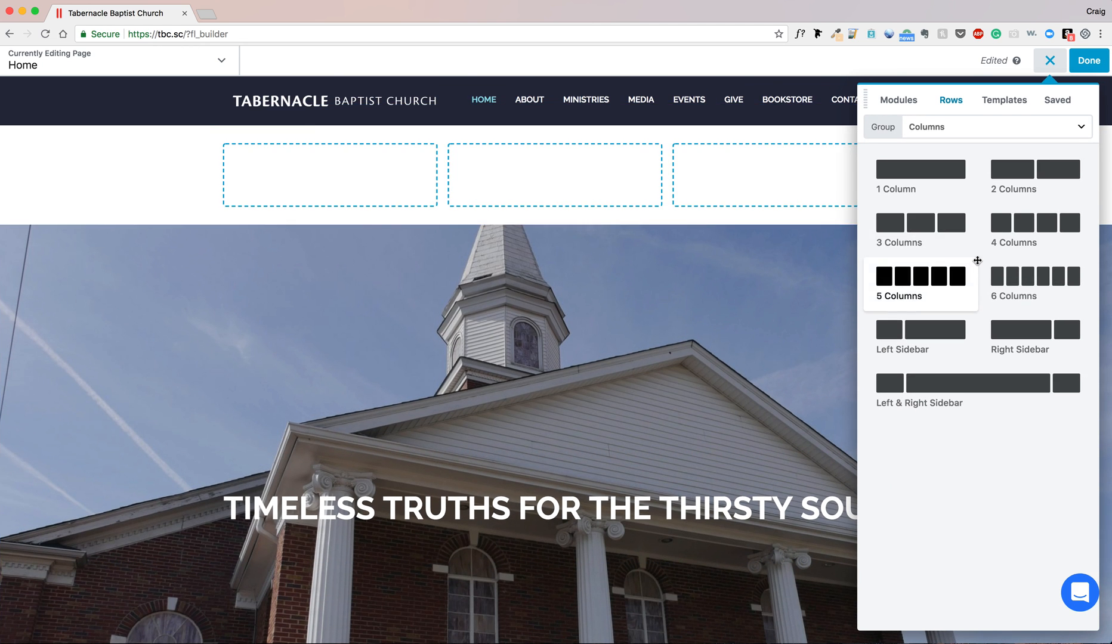
left_click_drag(618, 193, 580, 250)
left_click_drag(1036, 170, 533, 239)
left_click_drag(1001, 372, 598, 322)
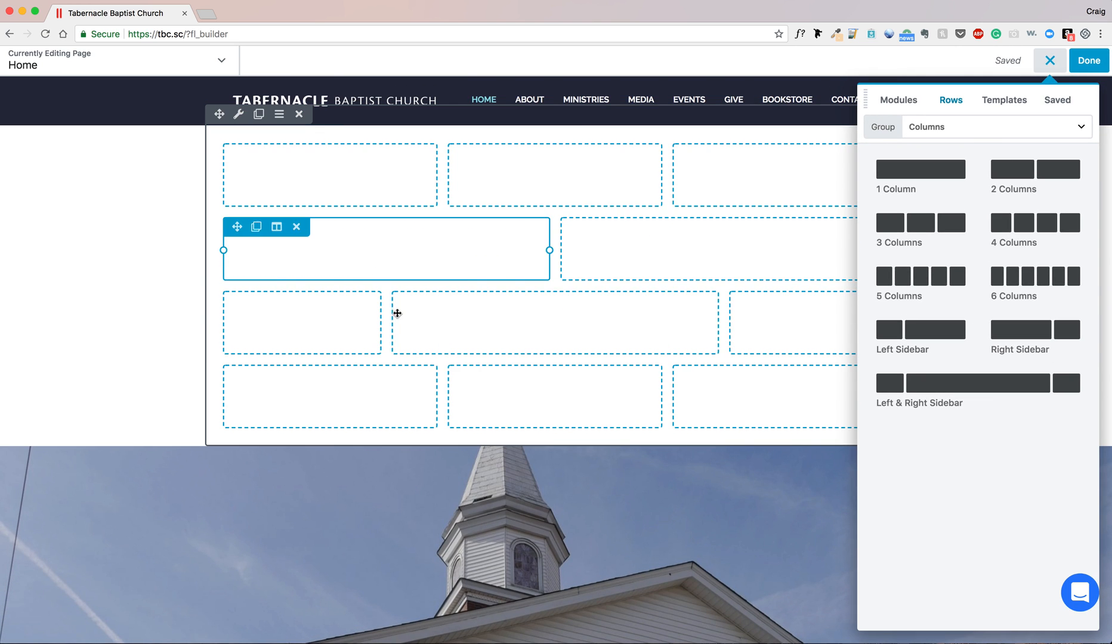
- Open the settings of one bottom column and of the narrow sidebar column in the new row, closing both without saving
left_click(776, 373)
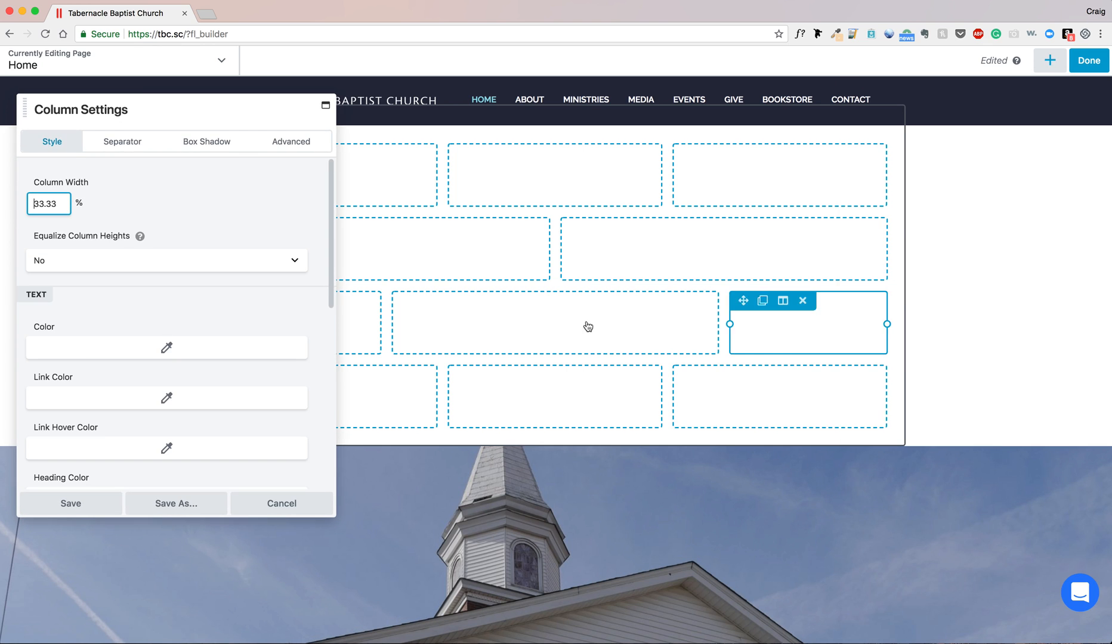
left_click(290, 505)
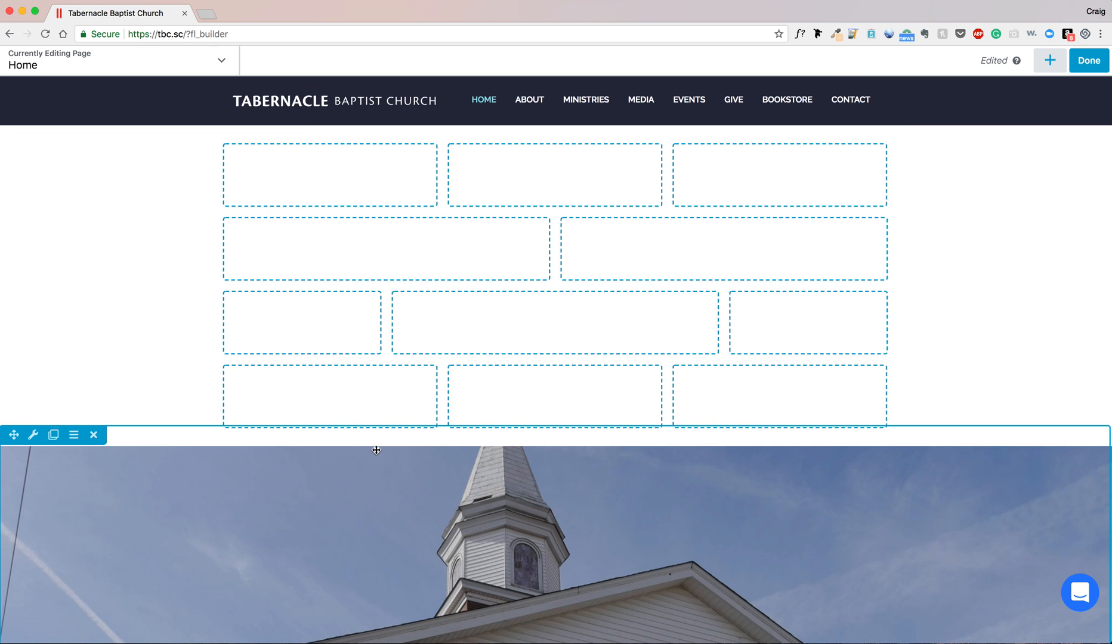
left_click(364, 337)
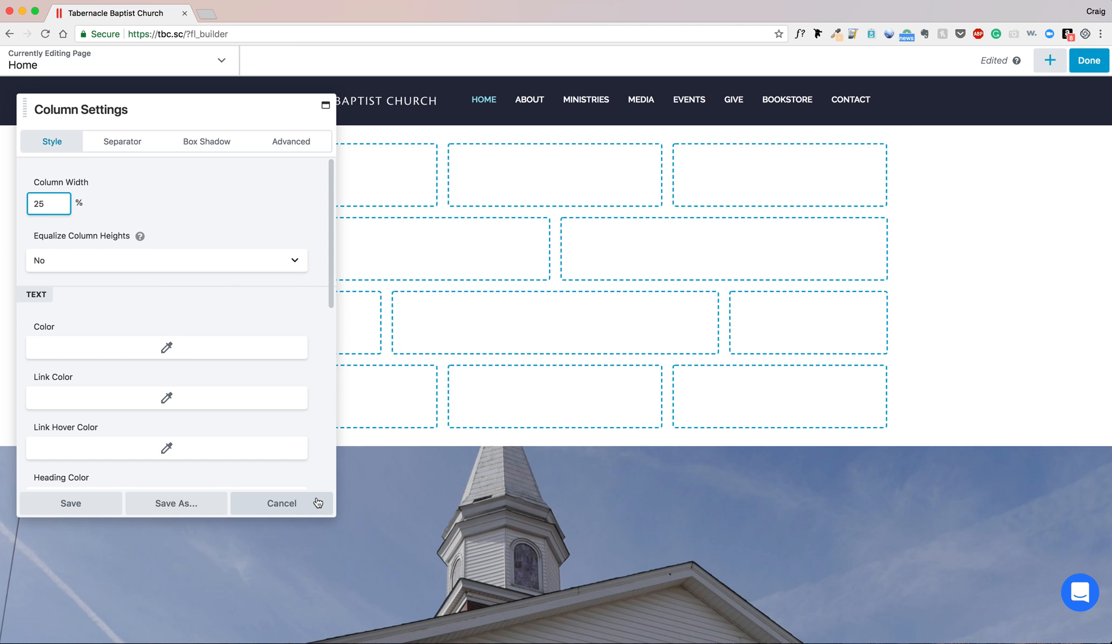
left_click(318, 503)
- Open the hero heading's module settings and close them without making changes
scroll(483, 460, "down", 5)
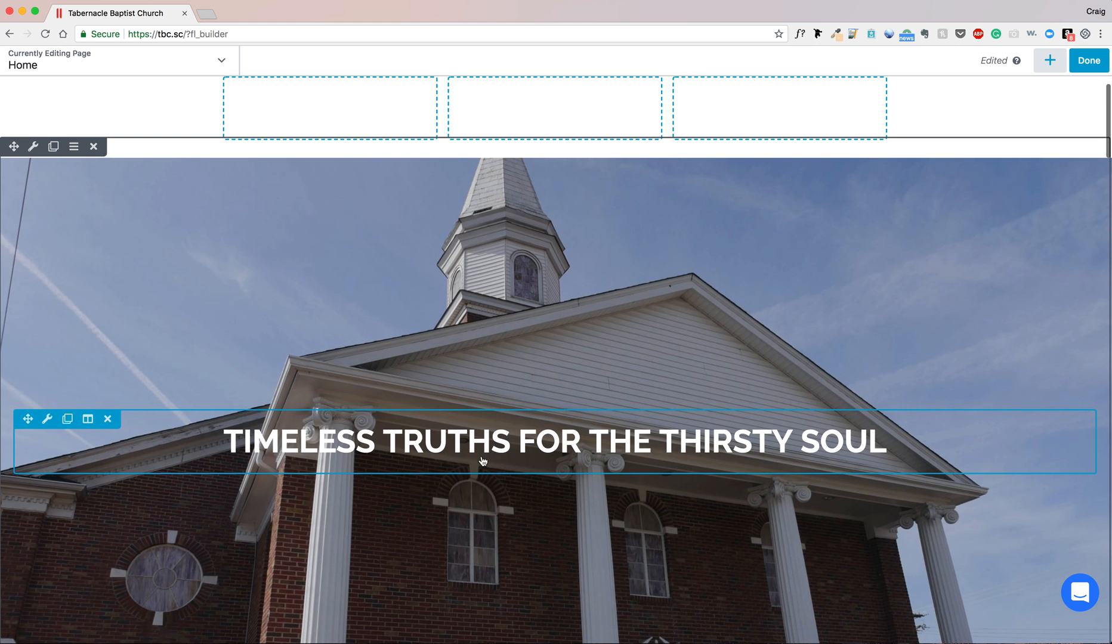
left_click(570, 449)
scroll(524, 161, "up", 3)
scroll(523, 161, "up", 2)
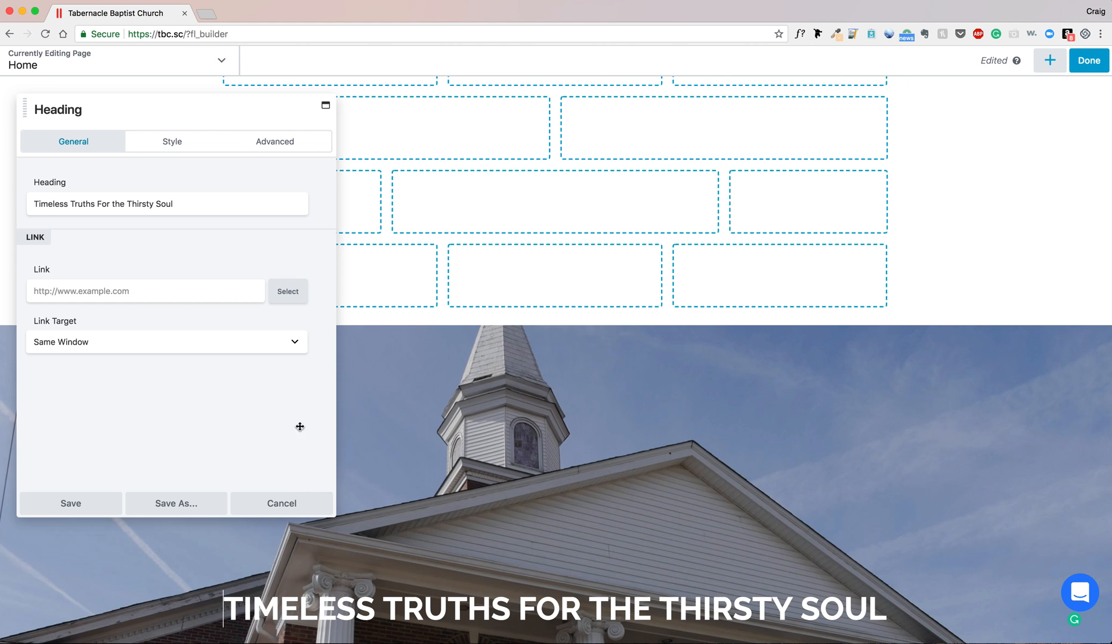
left_click(292, 504)
scroll(477, 265, "up", 3)
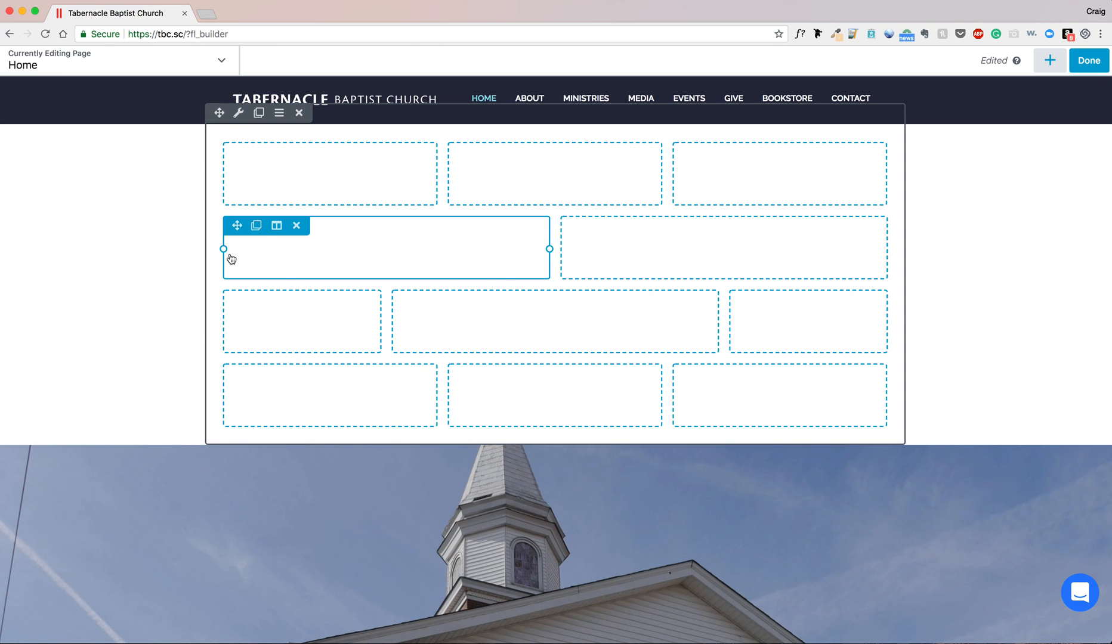
- Set the new multi-column row's width to Full Width, save the settings, and delete the row
left_click(240, 114)
left_click(205, 219)
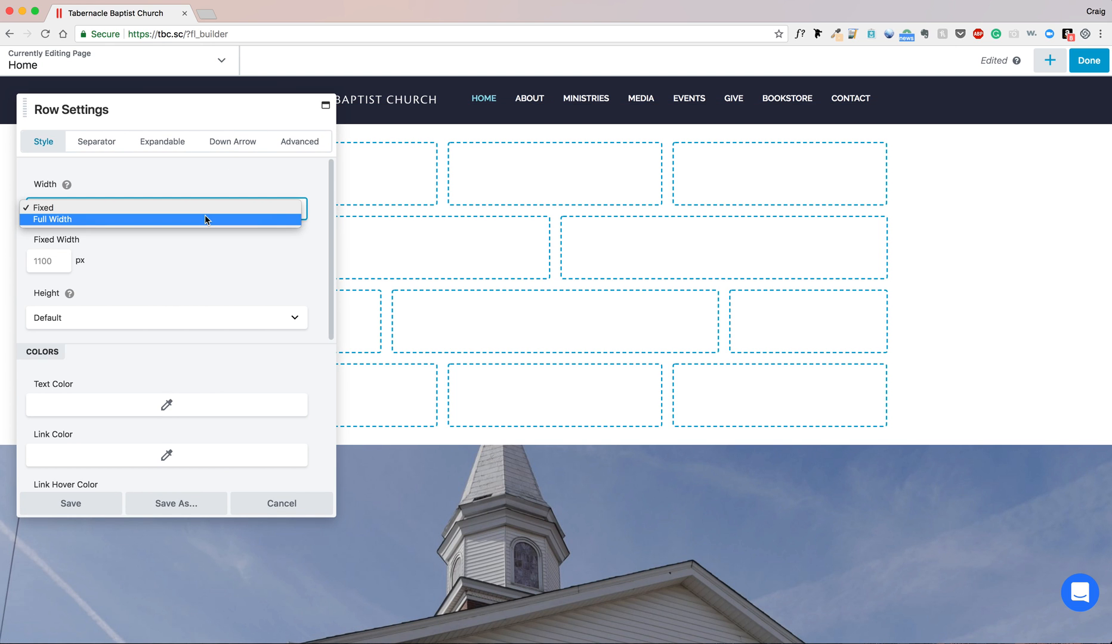
left_click(206, 219)
left_click(101, 508)
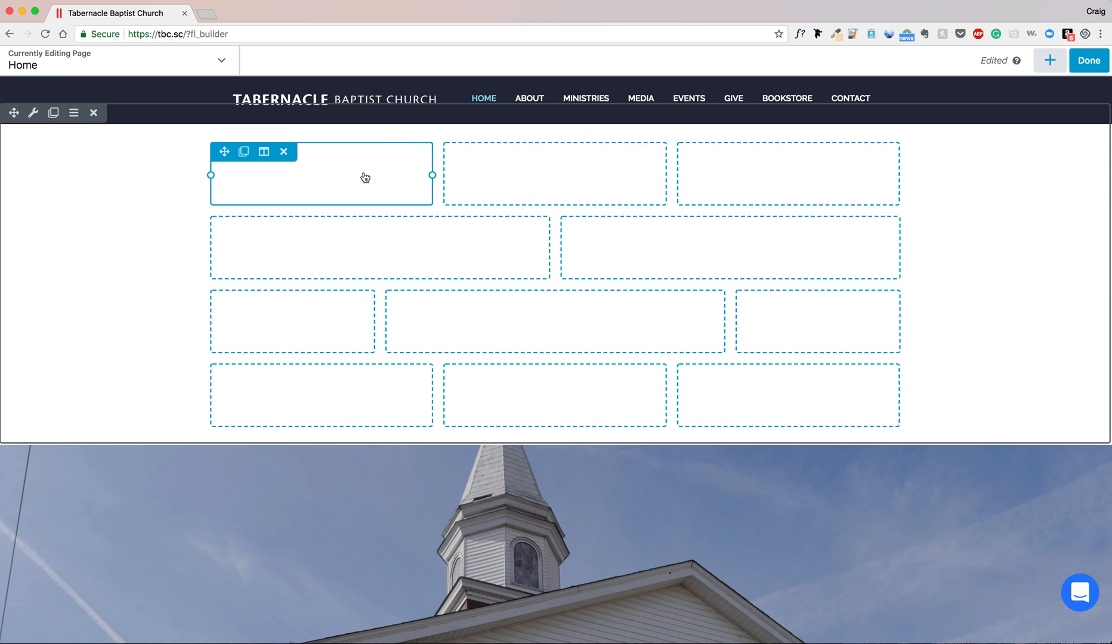
left_click(96, 115)
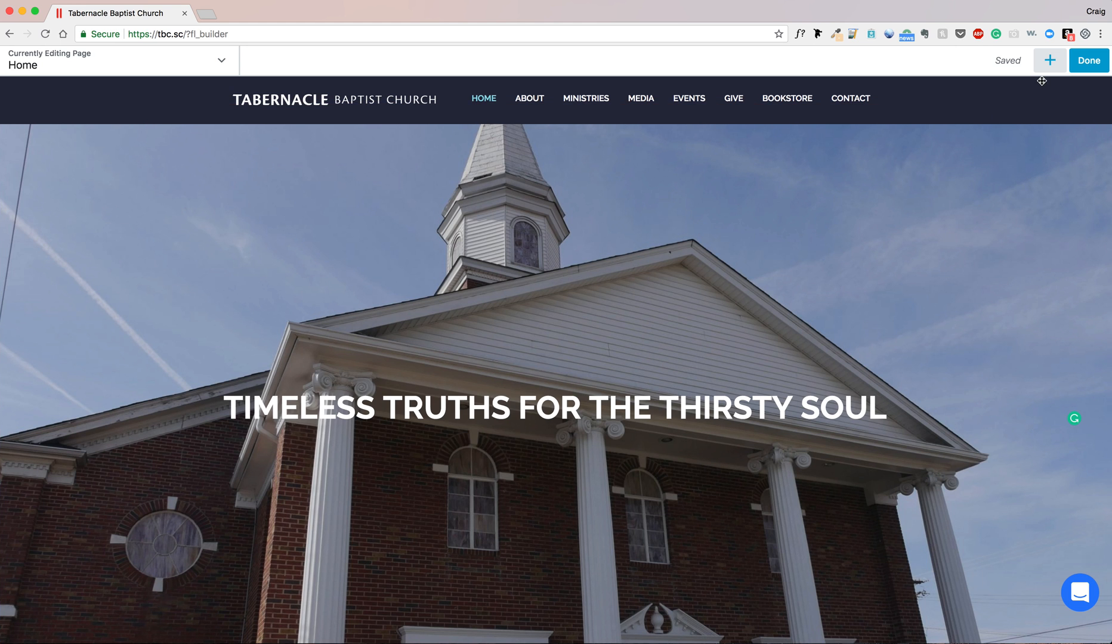
- Browse the page templates in the Landing Pages group
left_click(1050, 61)
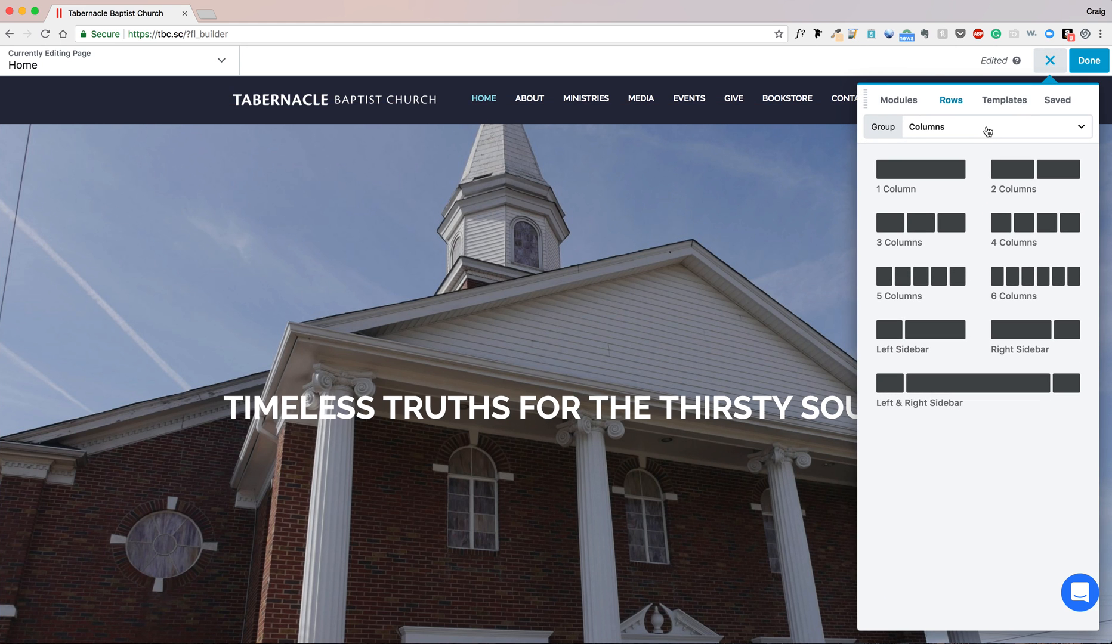
left_click(1012, 110)
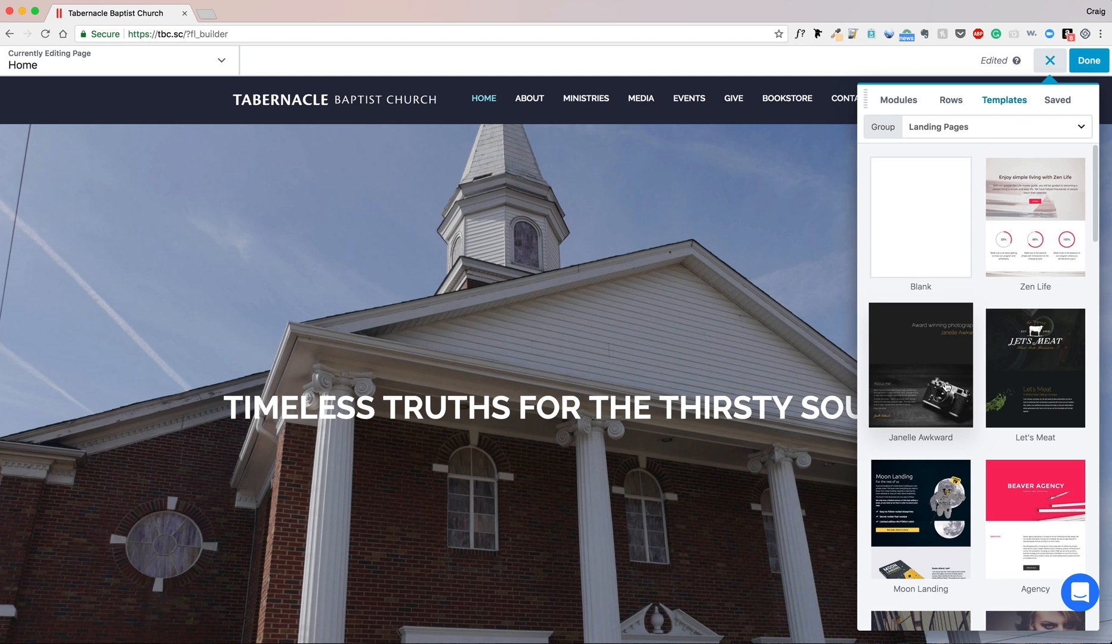
scroll(934, 402, "down", 7)
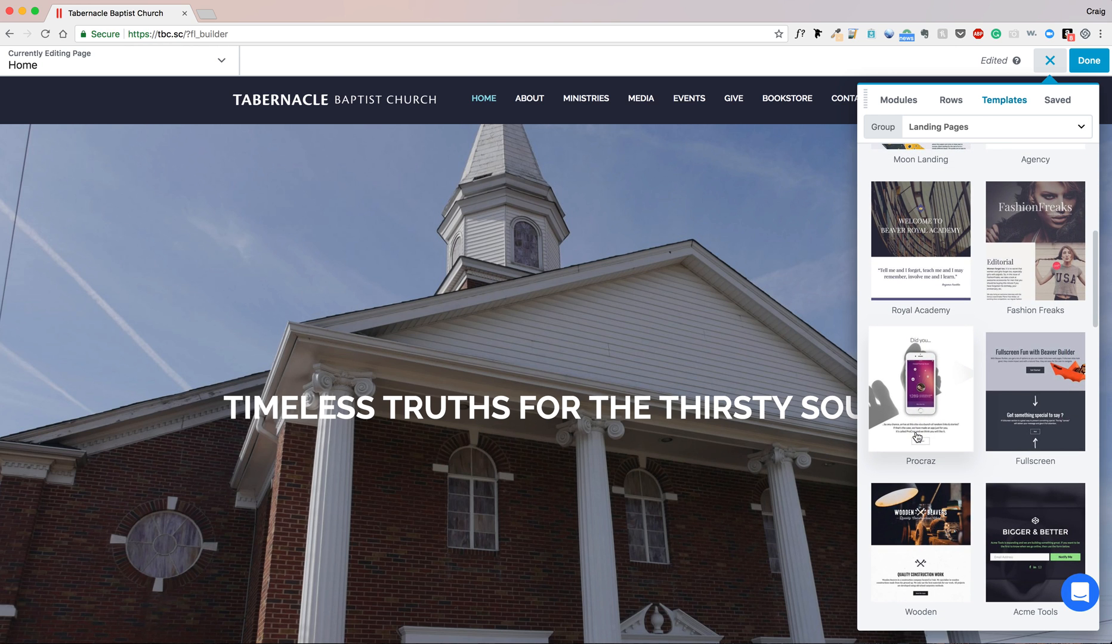
scroll(917, 438, "down", 3)
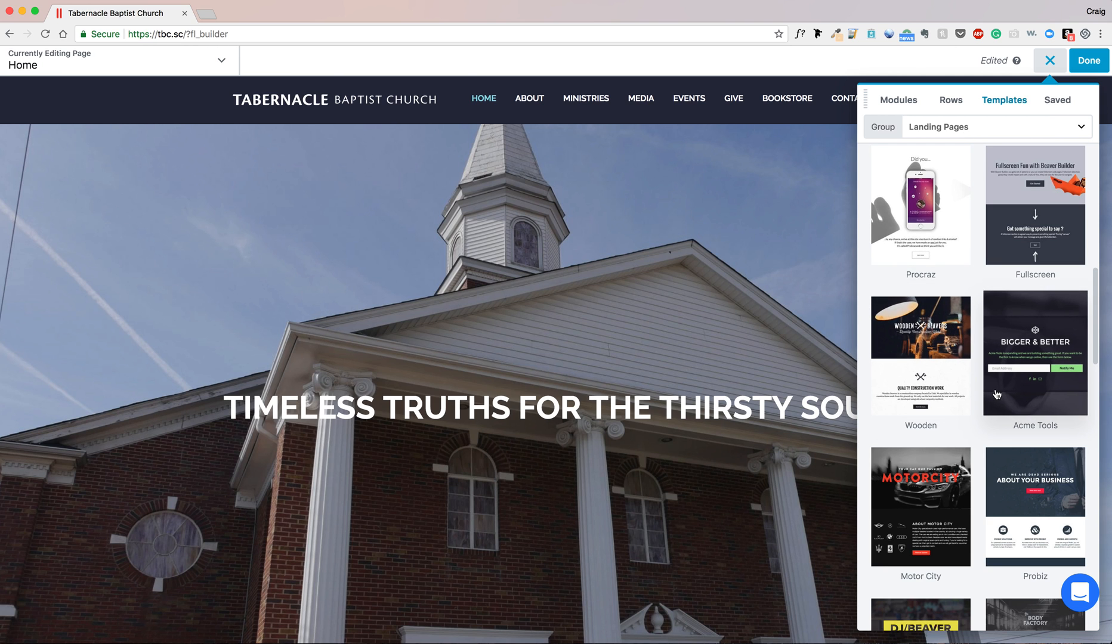
scroll(1000, 396, "down", 1)
scroll(1000, 395, "down", 1)
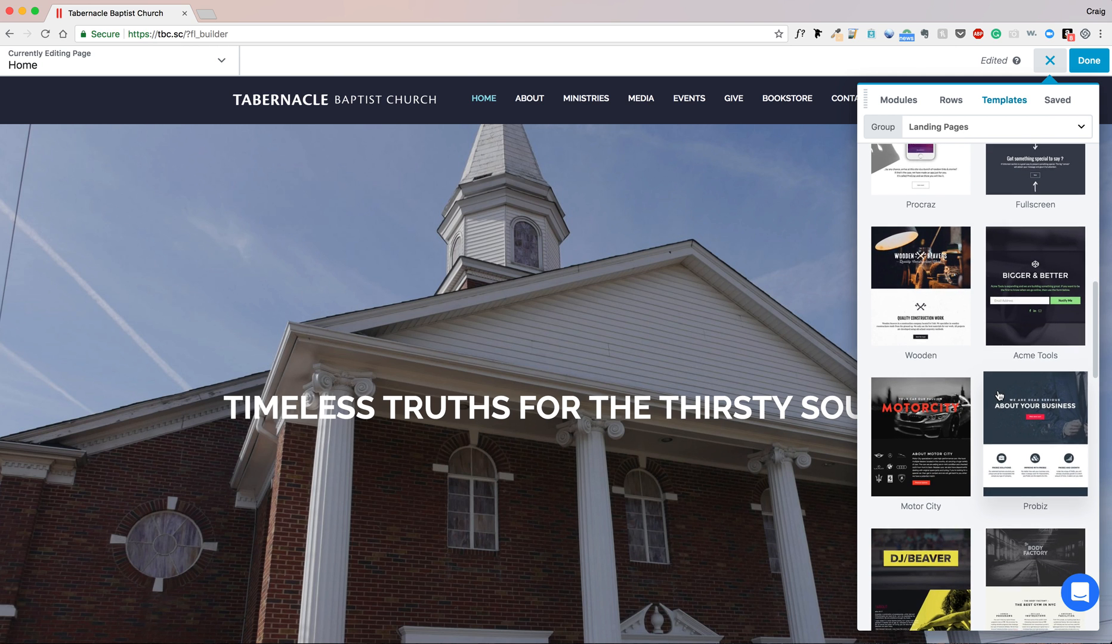
scroll(1000, 396, "down", 8)
scroll(1000, 396, "down", 10)
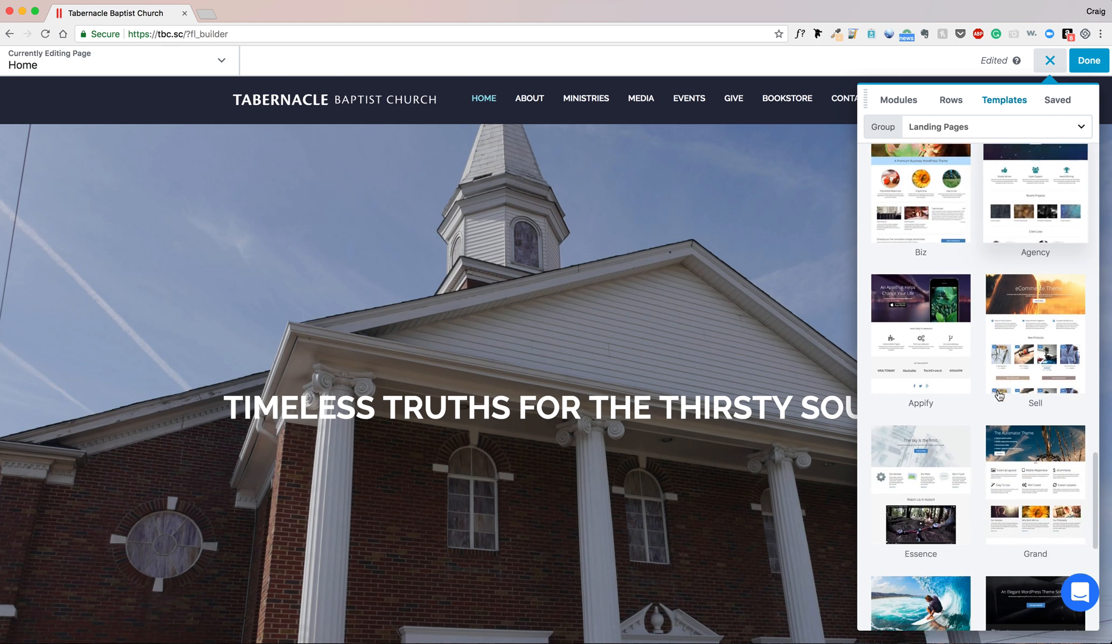
- Choose the Foto landing page template and append its layout to the existing home page
scroll(1000, 395, "down", 4)
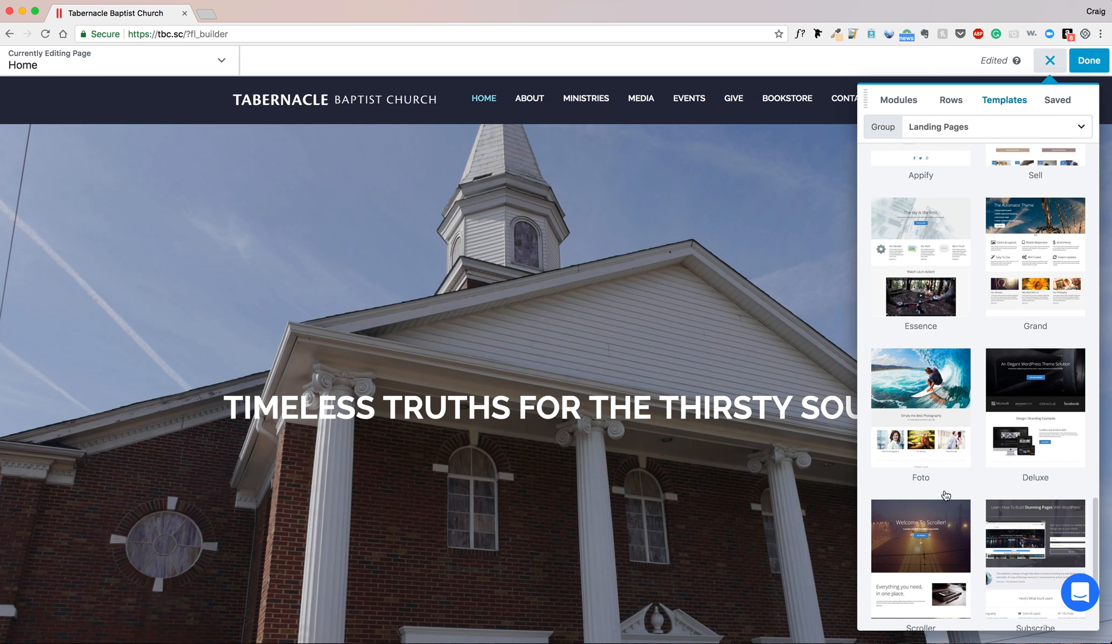
scroll(982, 495, "down", 1)
scroll(980, 492, "up", 3)
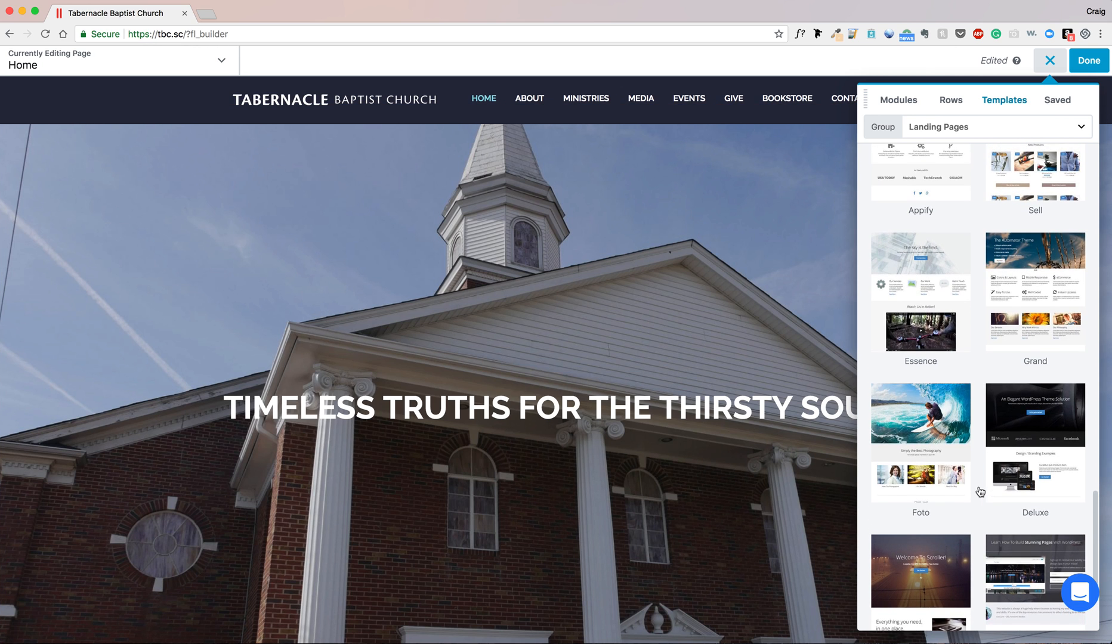
left_click(934, 450)
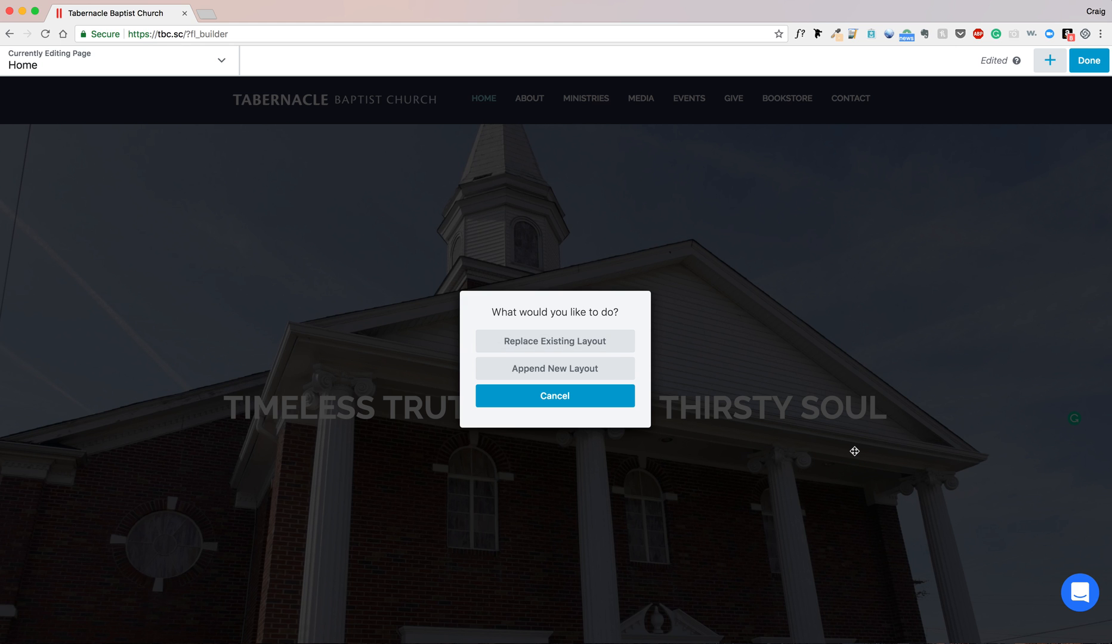
left_click(596, 371)
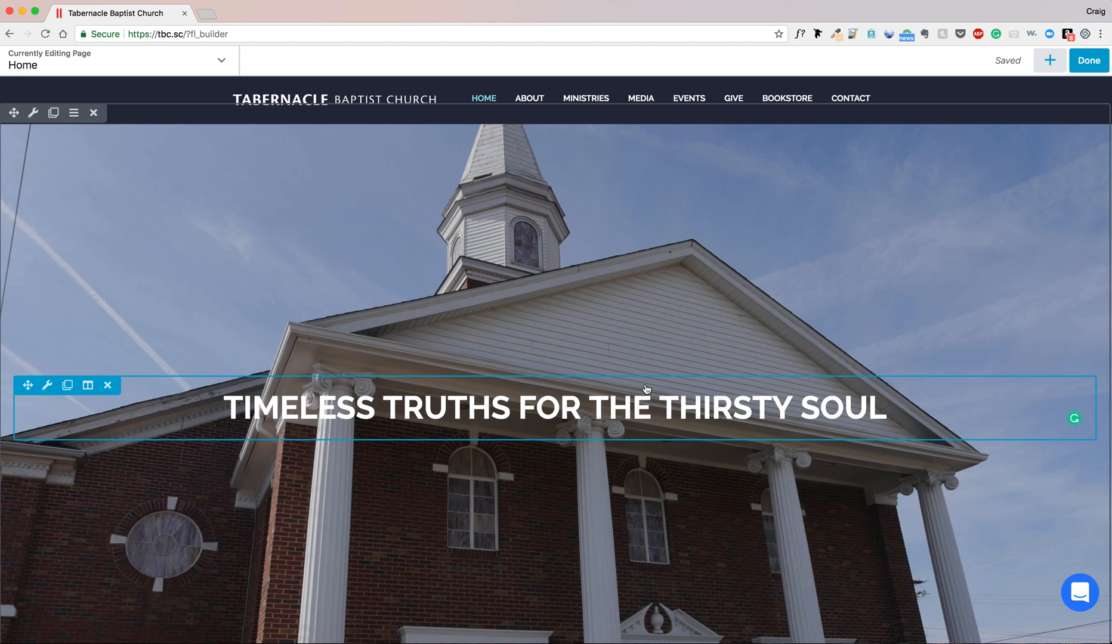
- Review the home page down to its footer, examining the Foto layout appended below the church content
scroll(673, 464, "down", 15)
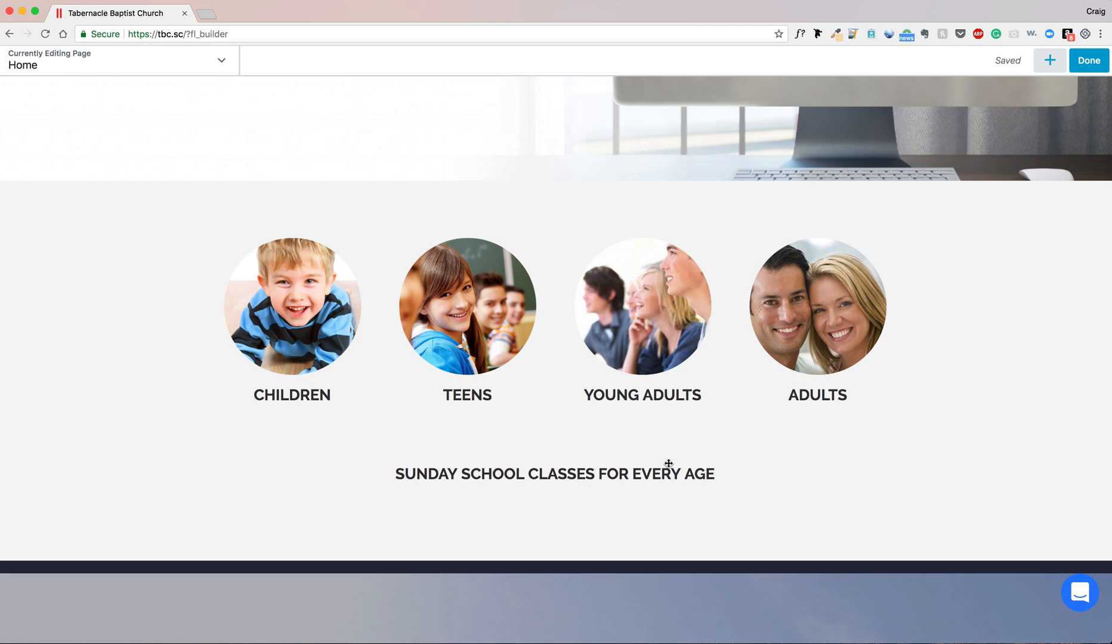
scroll(665, 464, "down", 20)
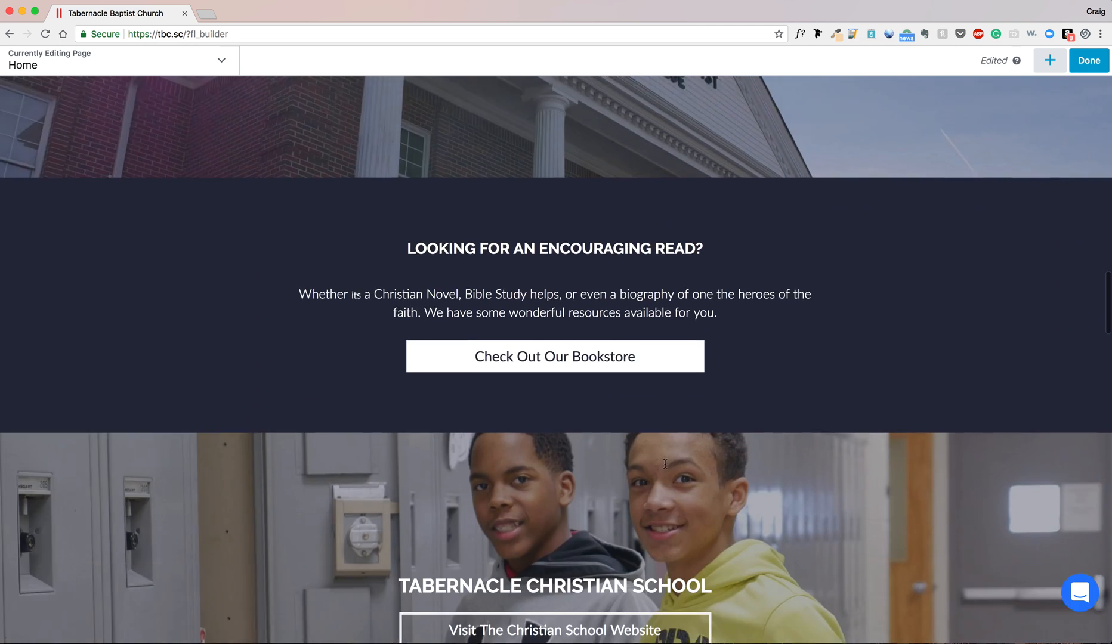
scroll(665, 463, "down", 20)
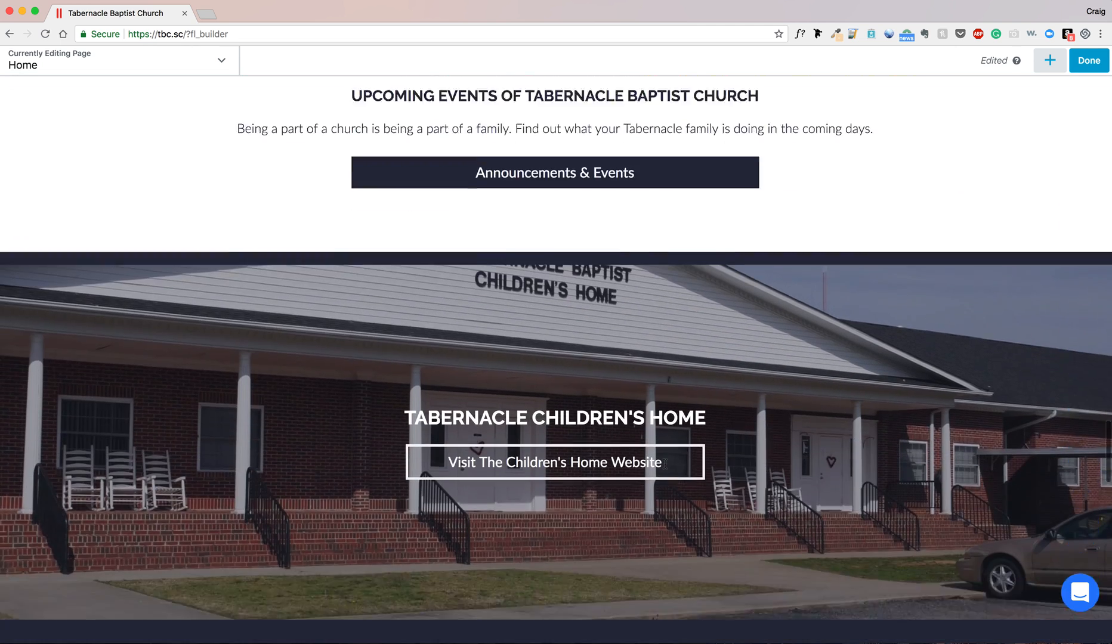
scroll(136, 459, "up", 3)
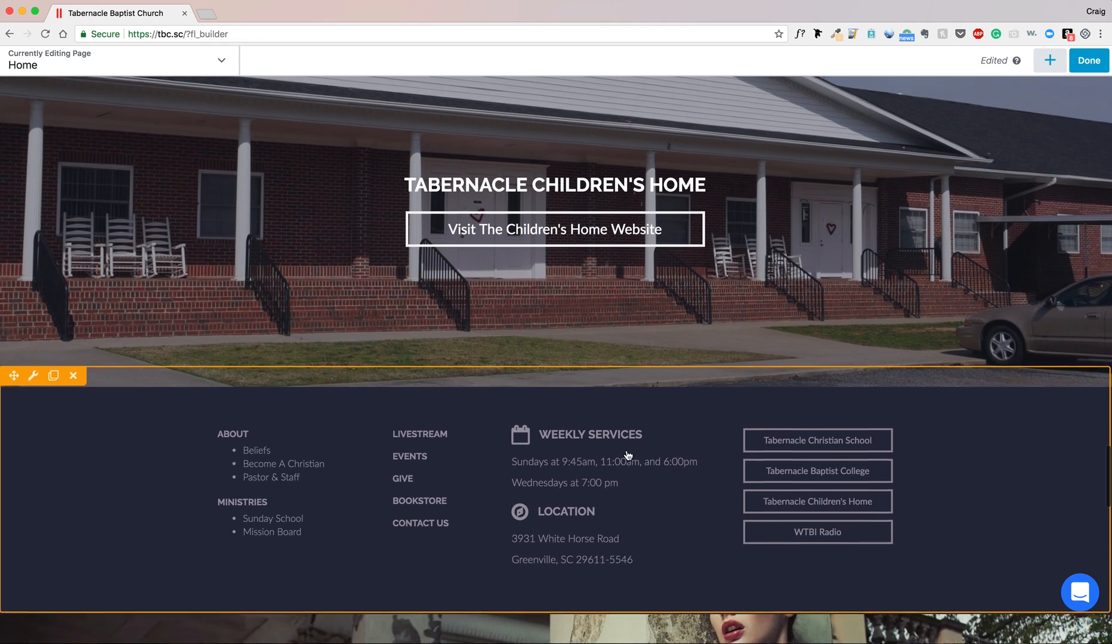
scroll(688, 281, "up", 12)
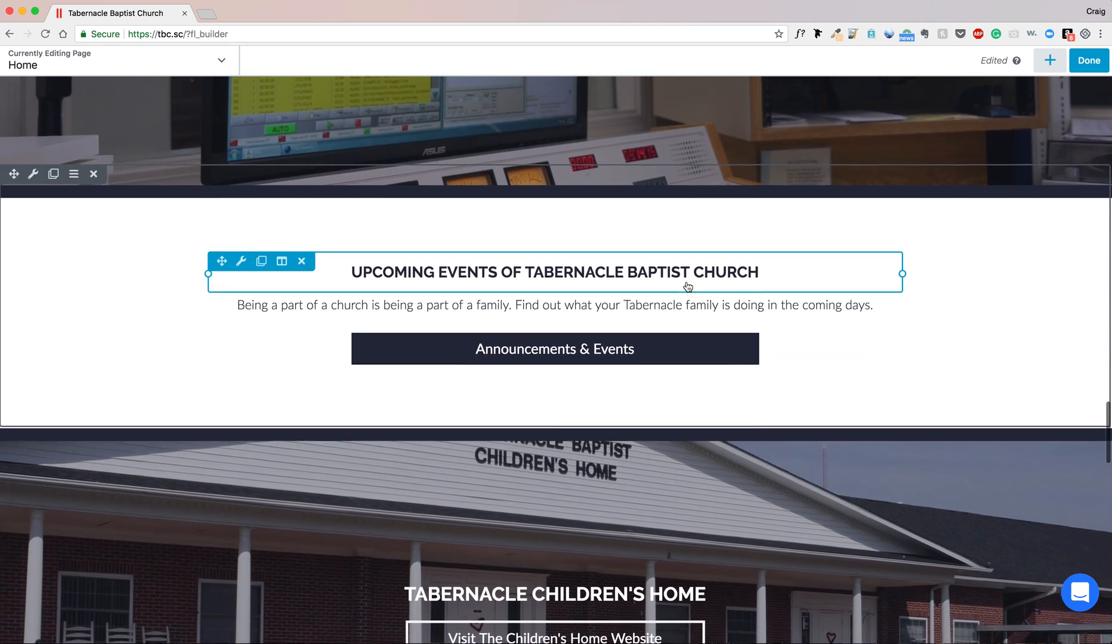
scroll(691, 344, "down", 10)
scroll(692, 349, "down", 15)
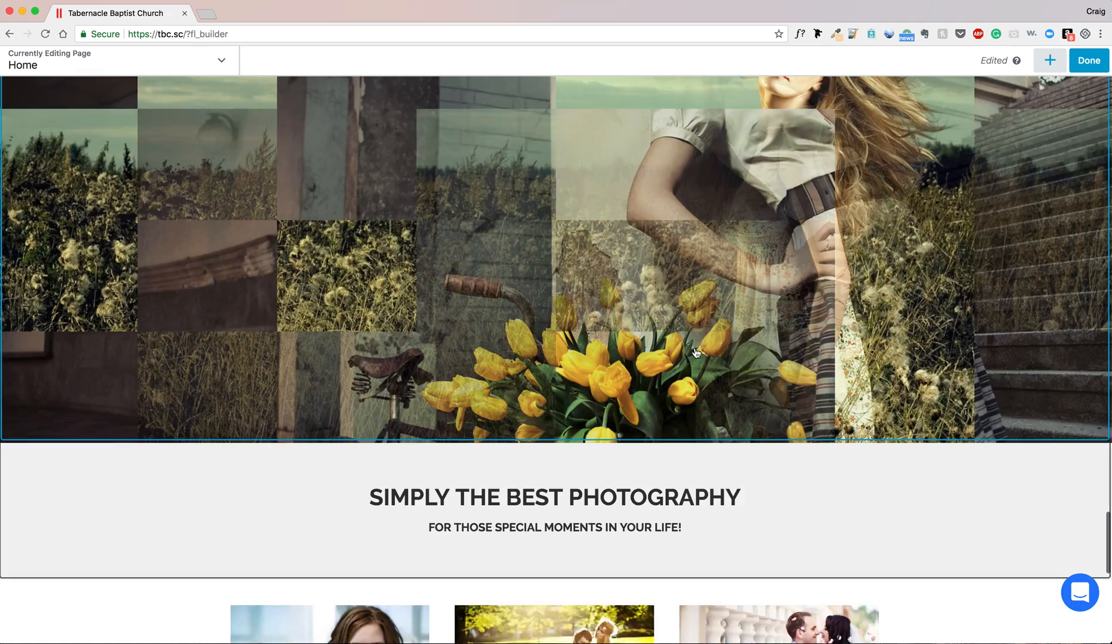
scroll(369, 343, "up", 1)
scroll(369, 343, "up", 3)
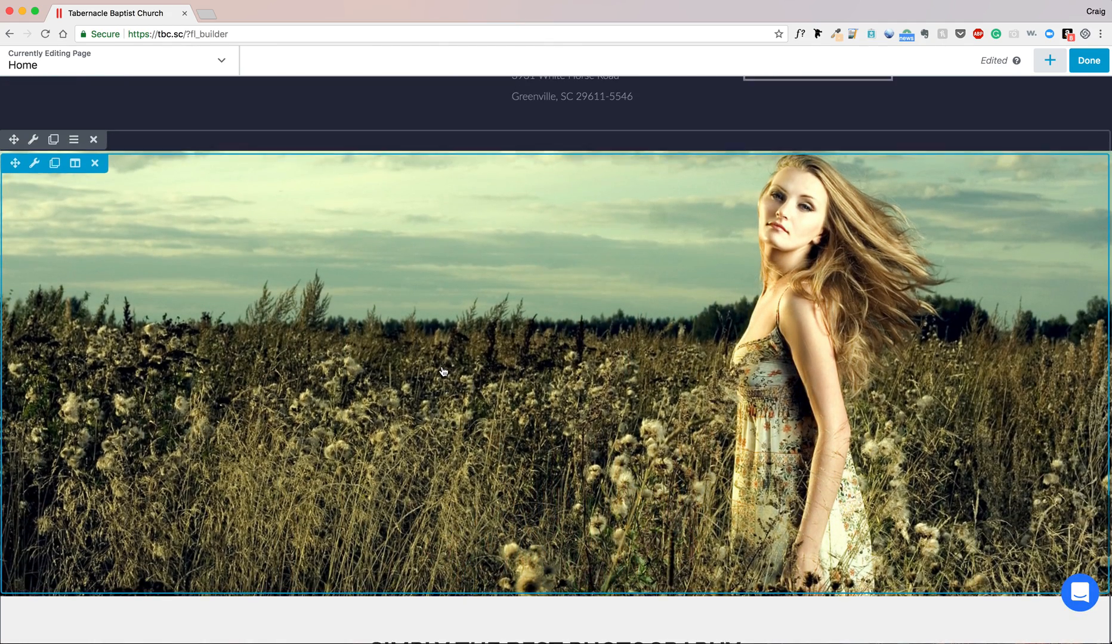
scroll(418, 358, "down", 15)
scroll(444, 367, "down", 6)
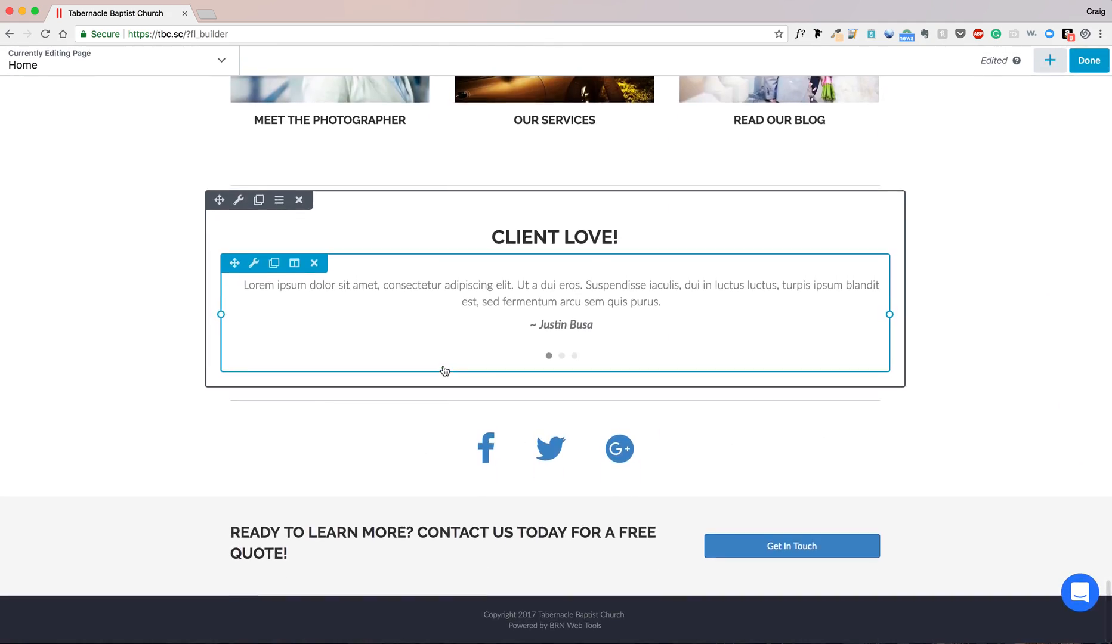
- Delete the appended Foto row that holds the photo slideshow and the "Simply the Best Photography" heading
scroll(442, 372, "up", 13)
scroll(444, 371, "up", 3)
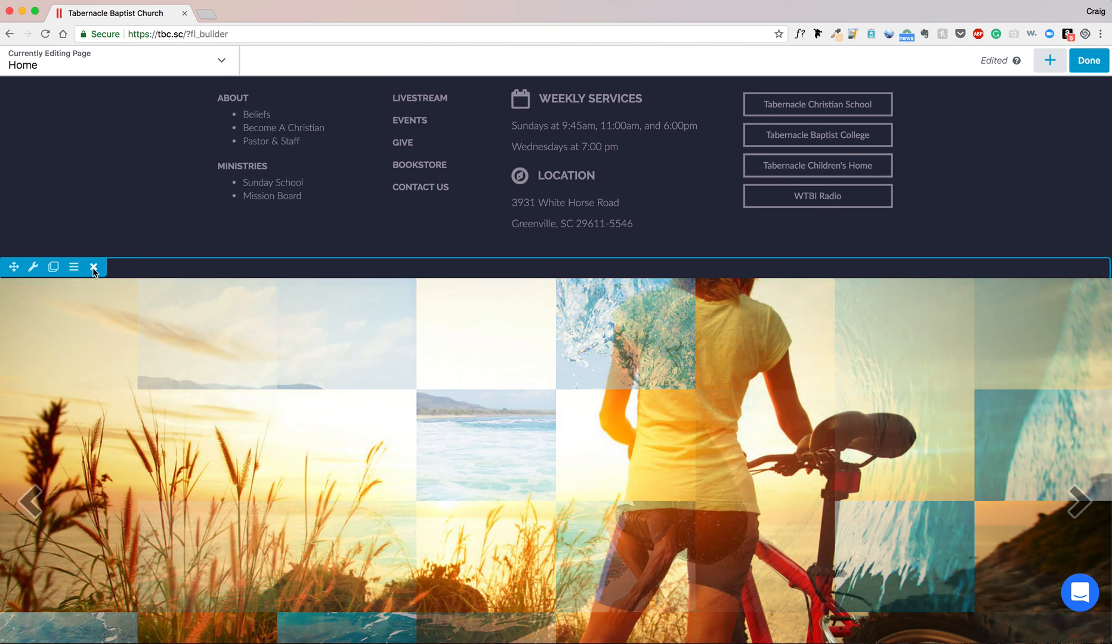
left_click(93, 268)
key("Return")
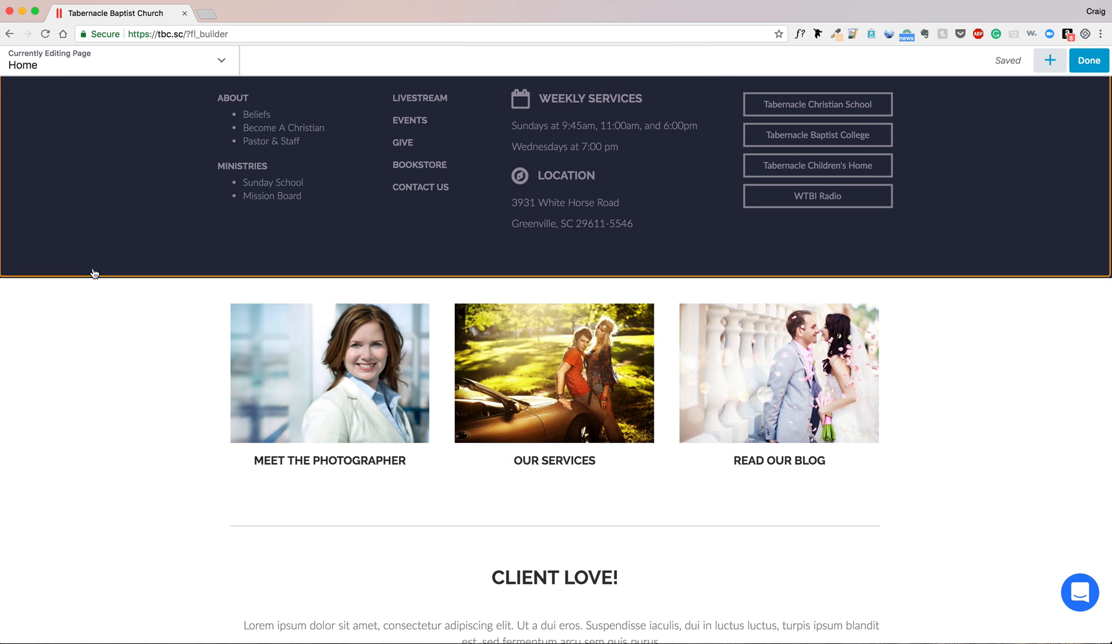
- Delete the "Meet the Photographer" module and move the "Our Services" module into the emptied first column
left_click(314, 303)
key("Return")
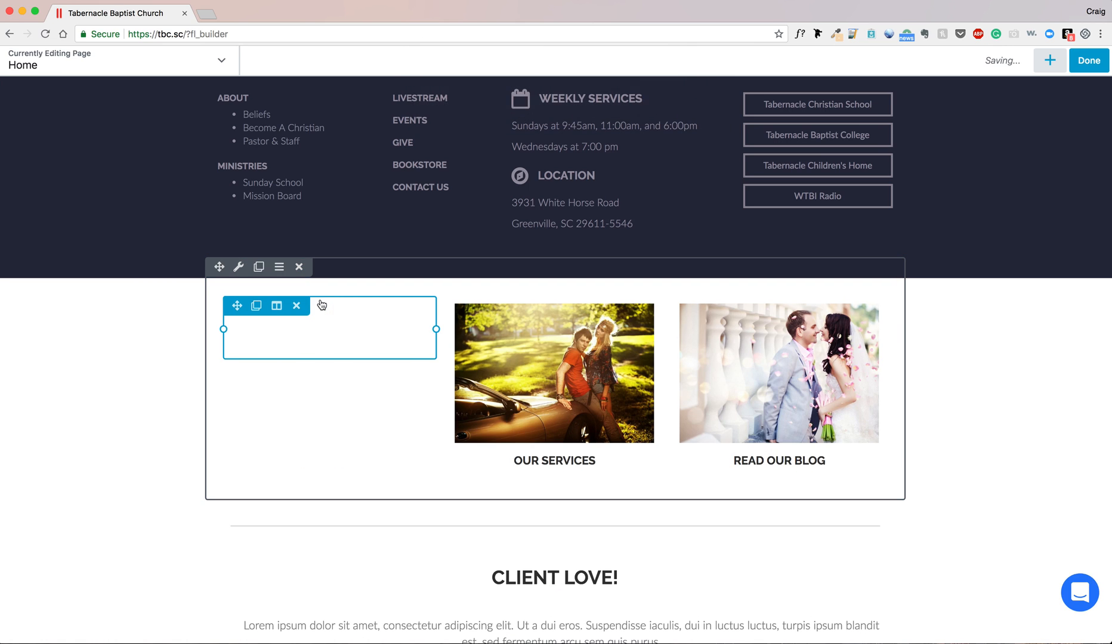
left_click_drag(461, 304, 362, 343)
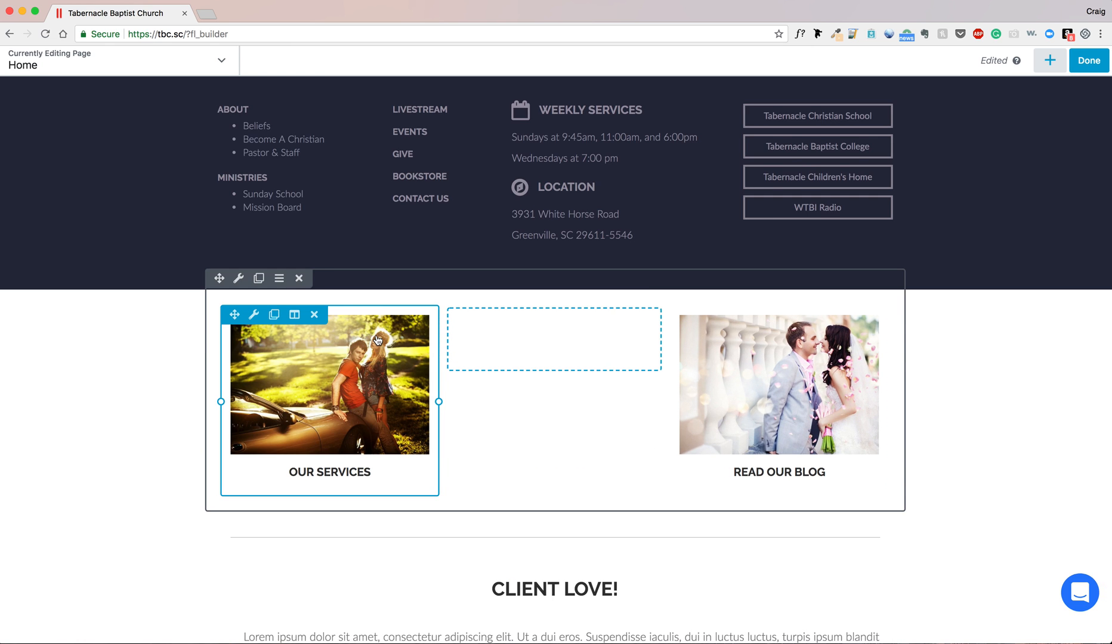
- Delete the Foto row with the photo columns and the separator row below it
left_click(298, 281)
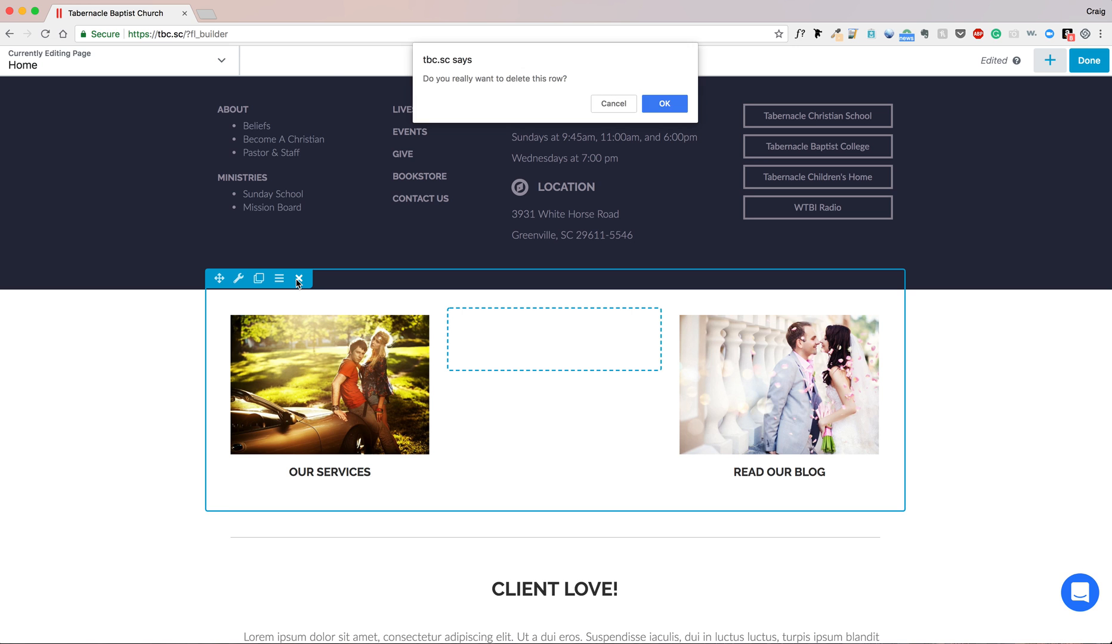
key("Return")
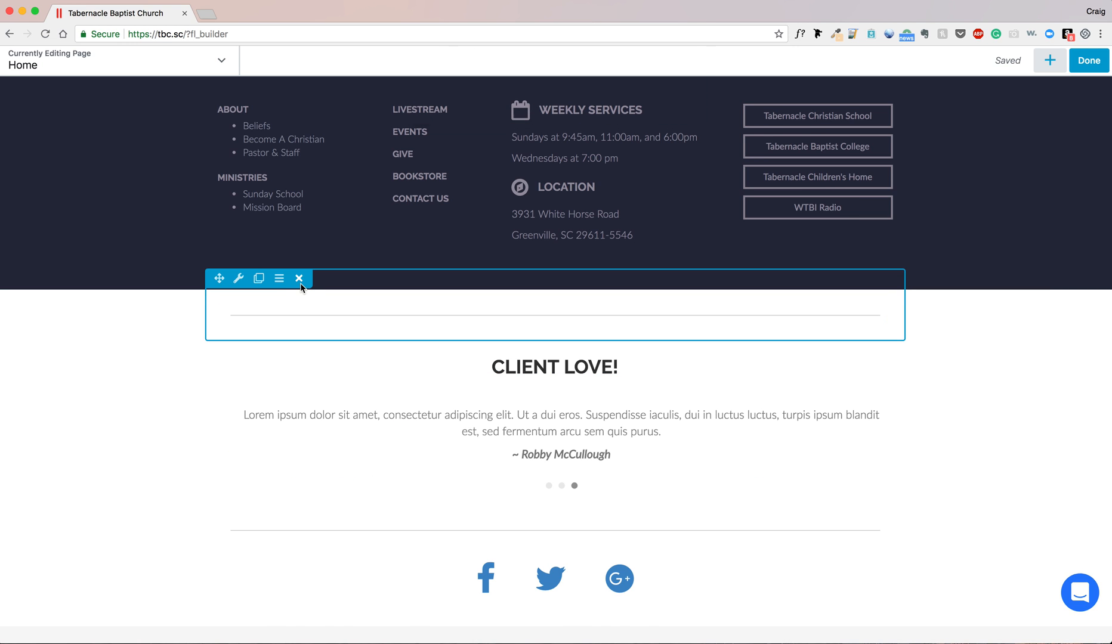
left_click(300, 280)
key("Return")
left_click(1050, 66)
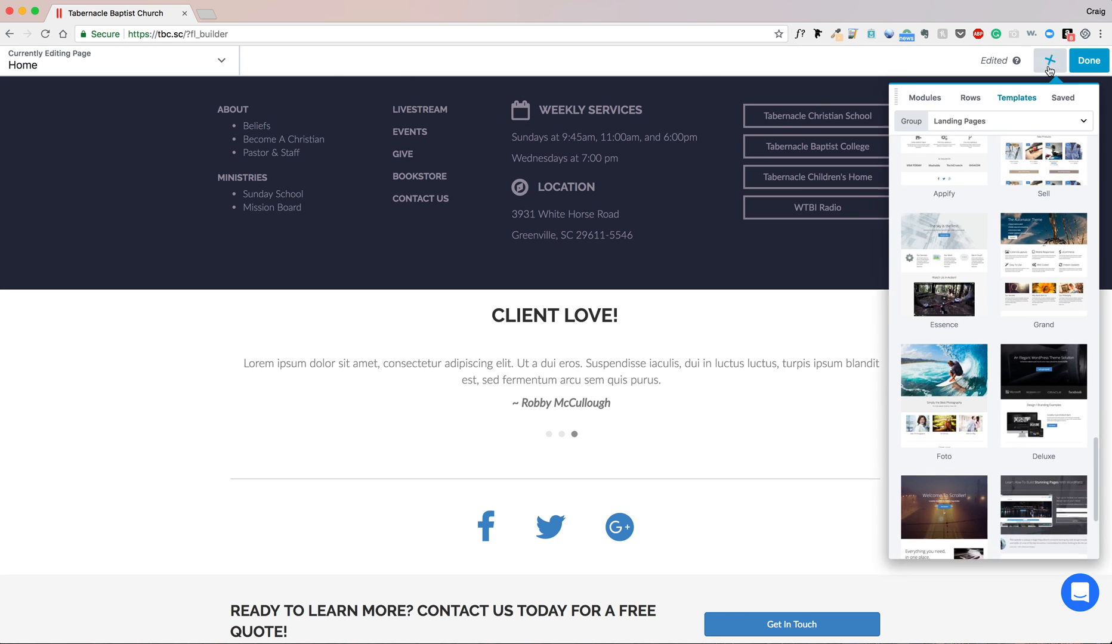
scroll(1023, 304, "up", 3)
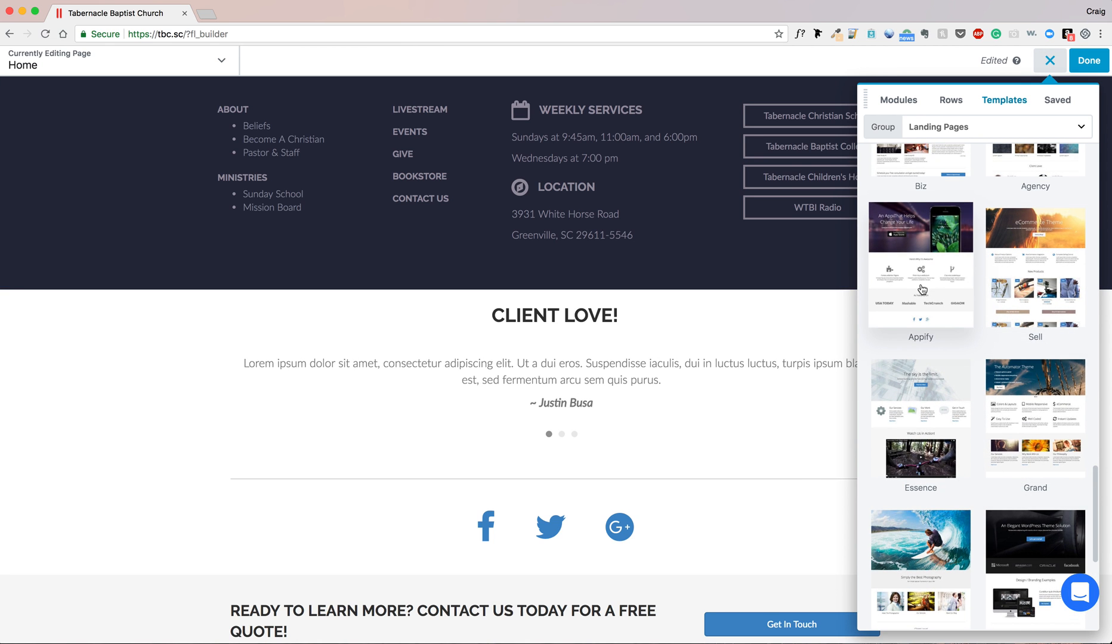
mouse_move(471, 392)
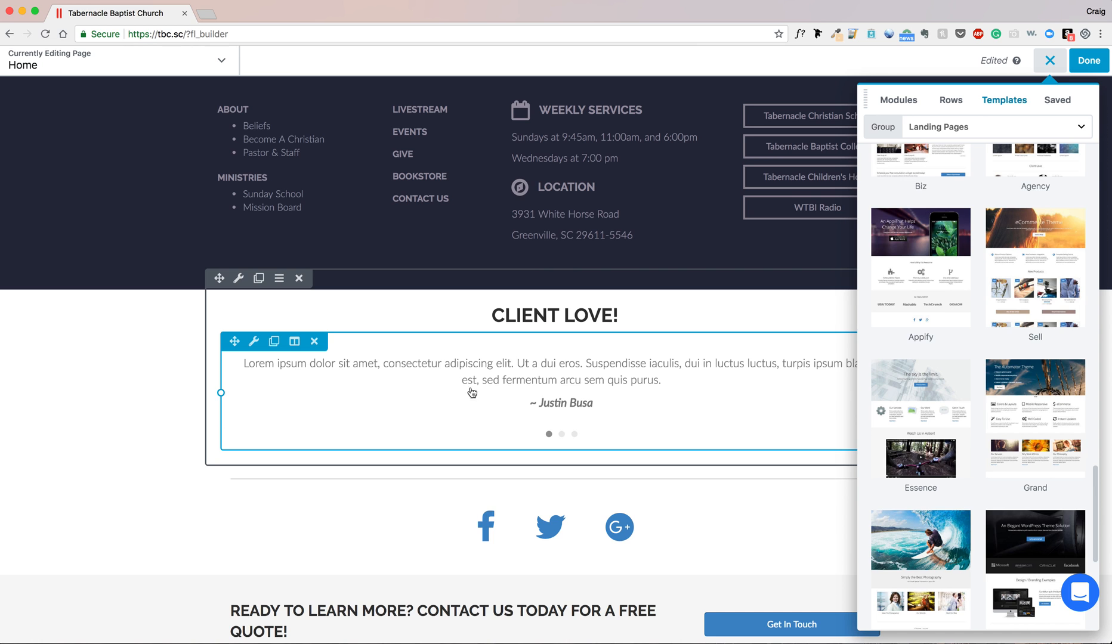
left_click(300, 279)
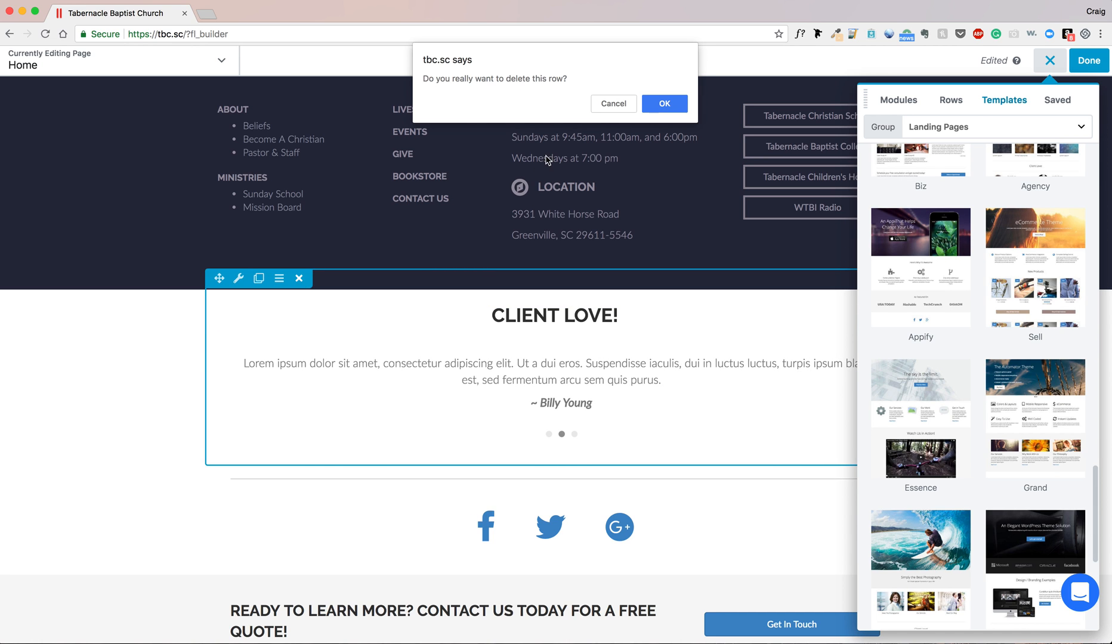
left_click(626, 101)
left_click(1046, 61)
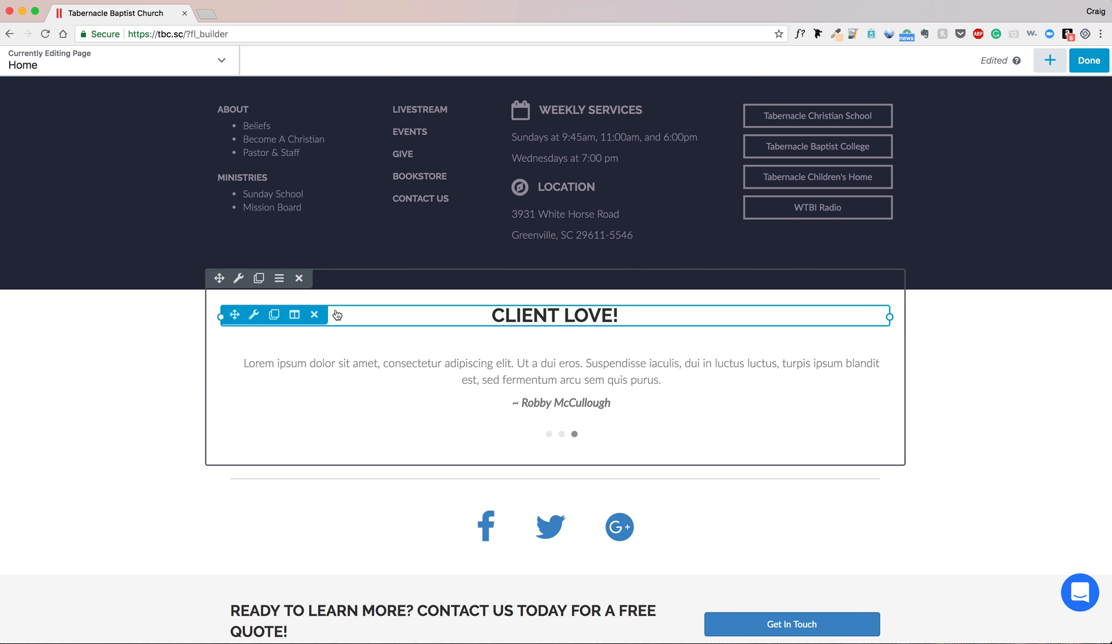
- Delete the remaining Foto rows: "Client Love!", the social media icons and the "Ready to learn more?" call to action
left_click(299, 280)
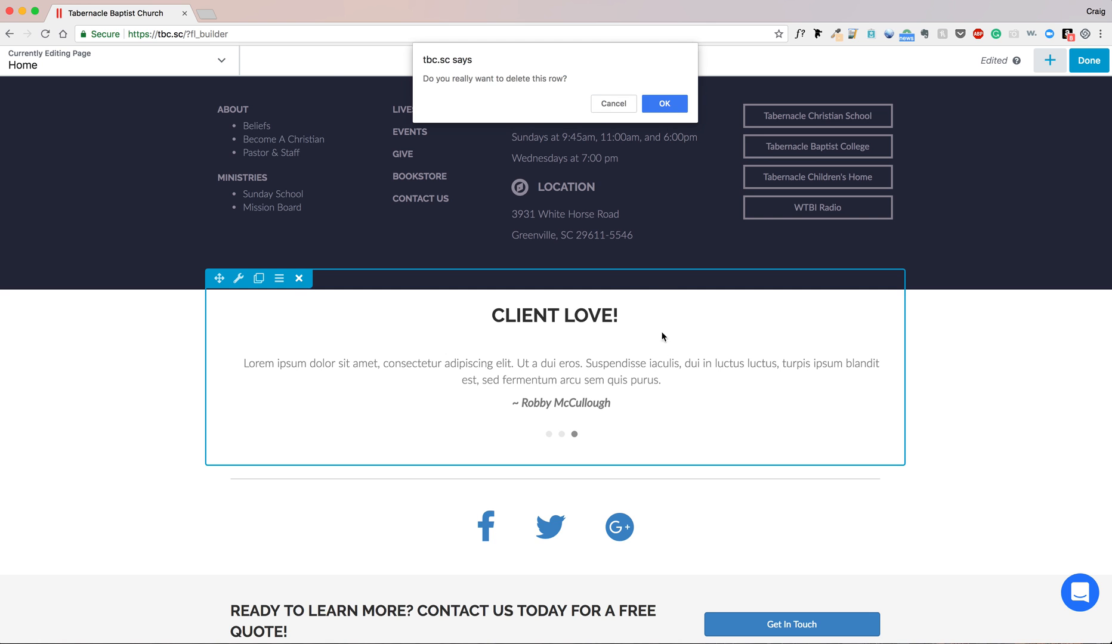
left_click(665, 105)
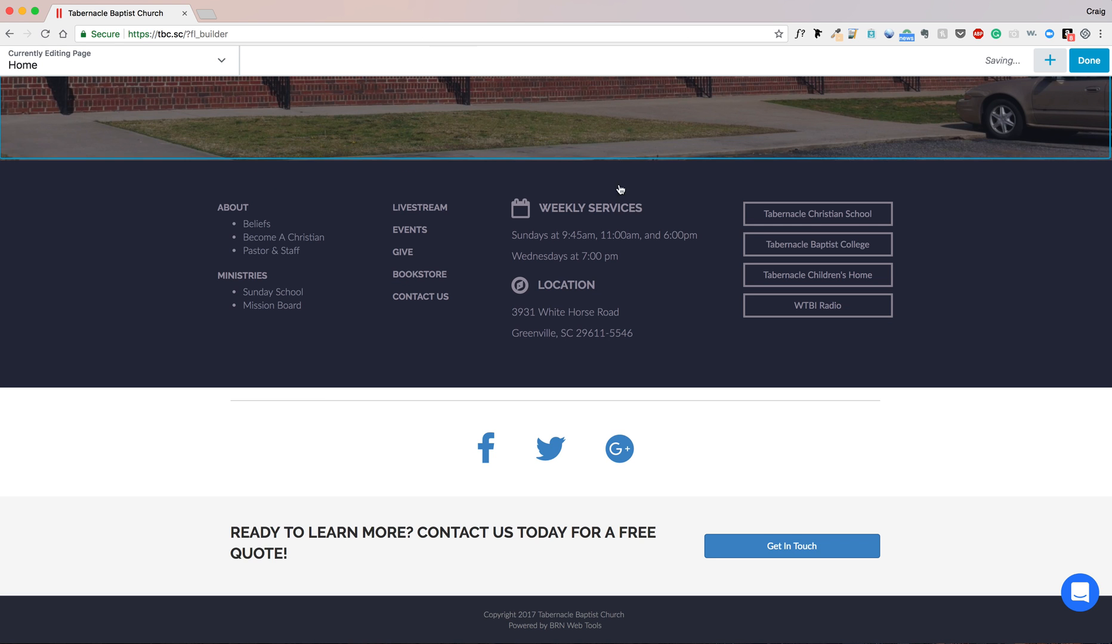
left_click(299, 376)
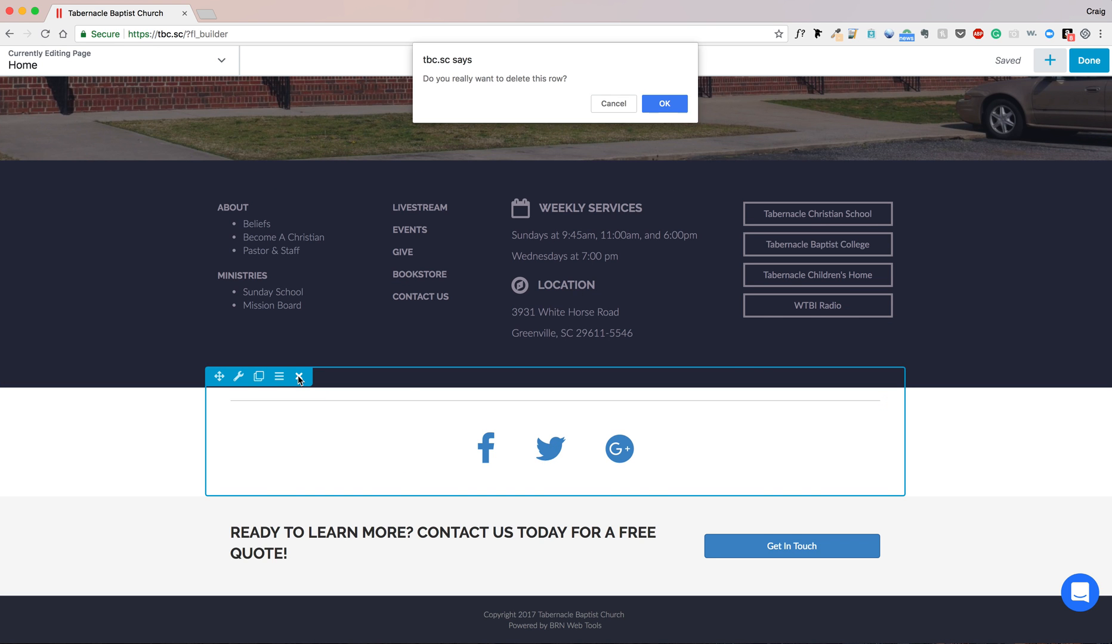
key("Return")
left_click(93, 485)
key("Return")
- Browse the page templates in the Content Pages group
scroll(620, 387, "up", 15)
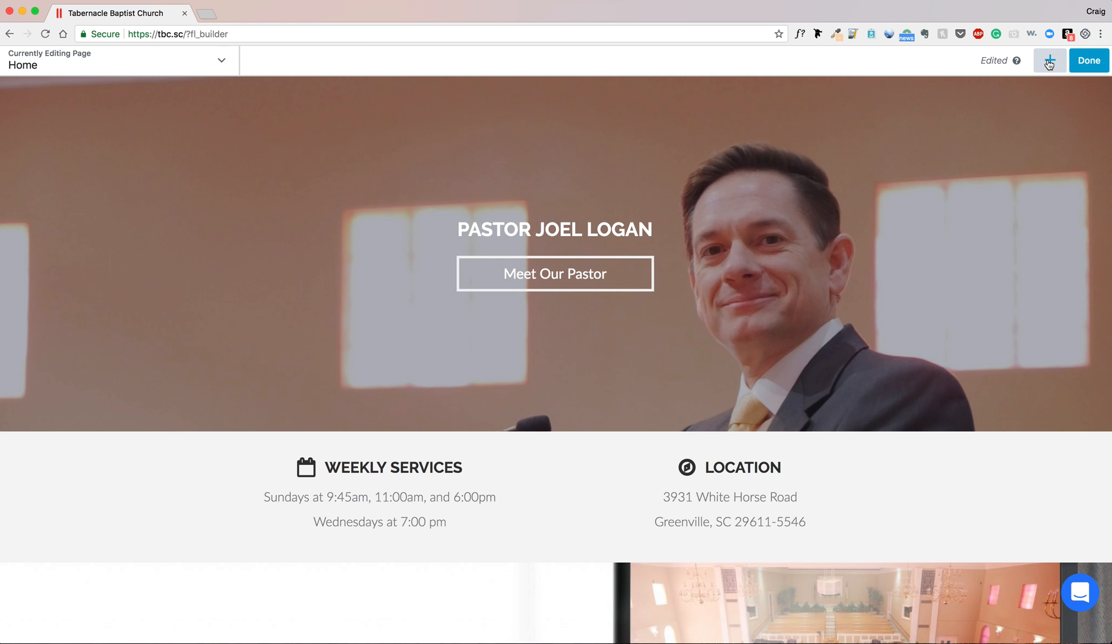
left_click(1050, 62)
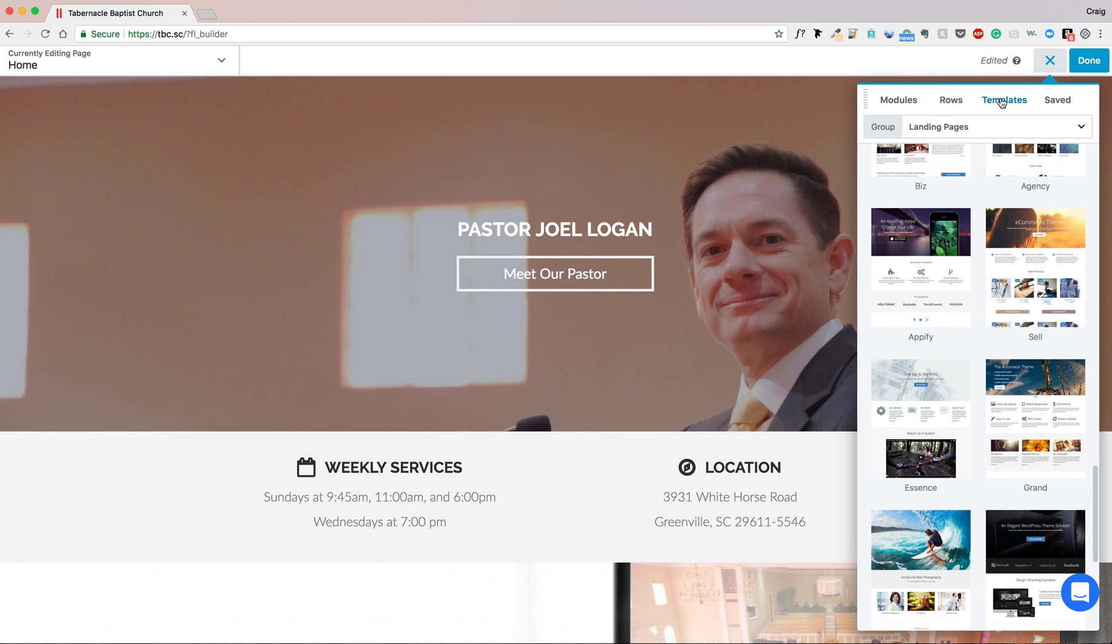
left_click(1011, 127)
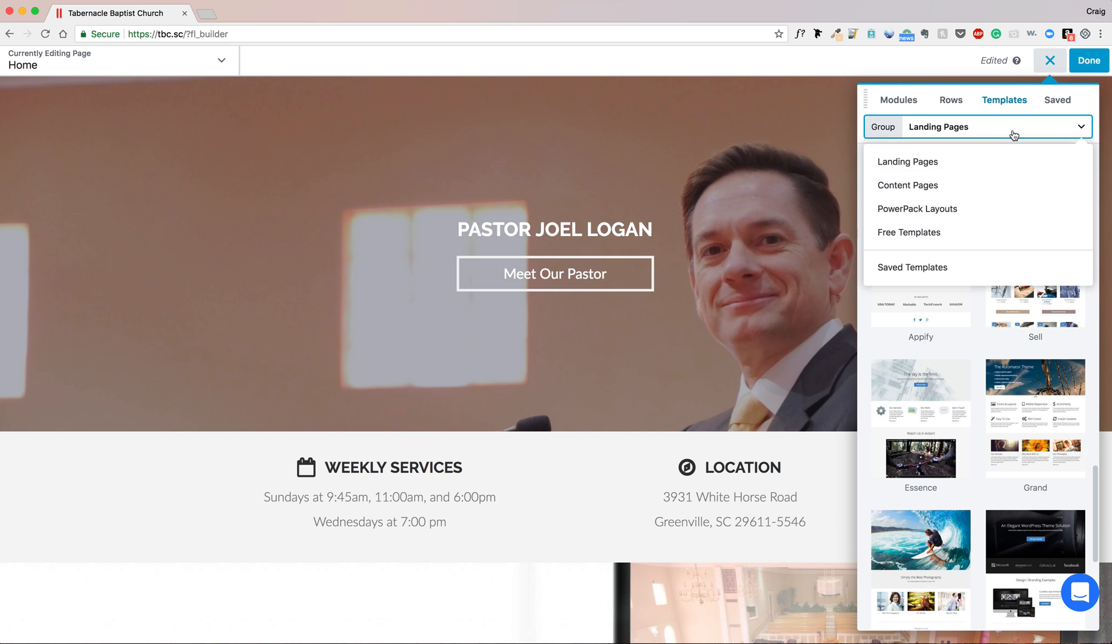
left_click(985, 185)
scroll(980, 348, "down", 3)
scroll(981, 348, "down", 3)
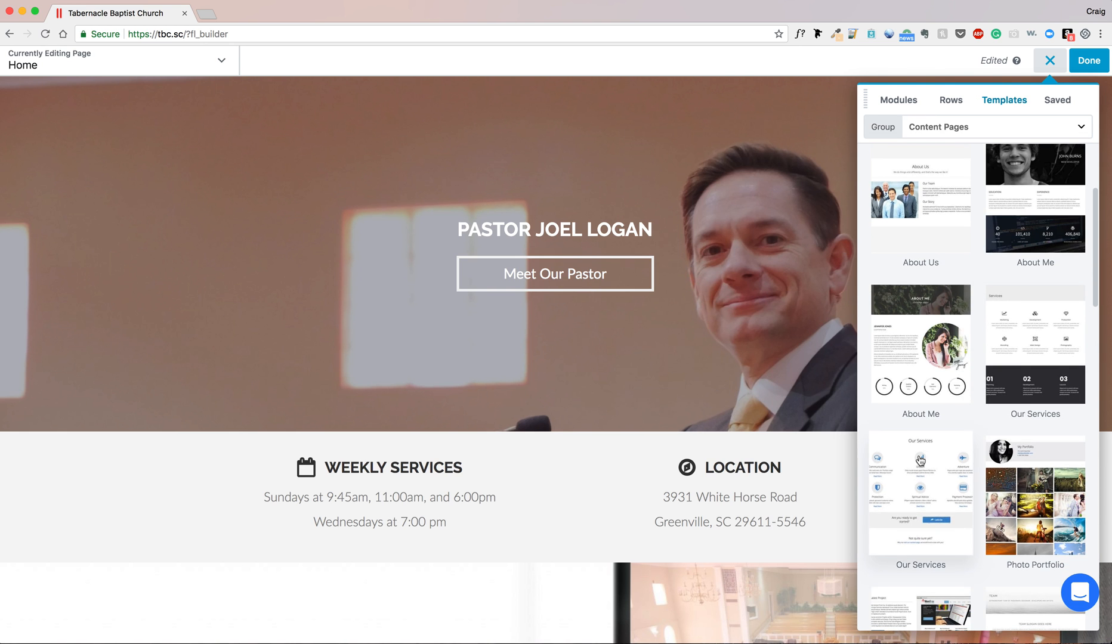
scroll(941, 499, "down", 3)
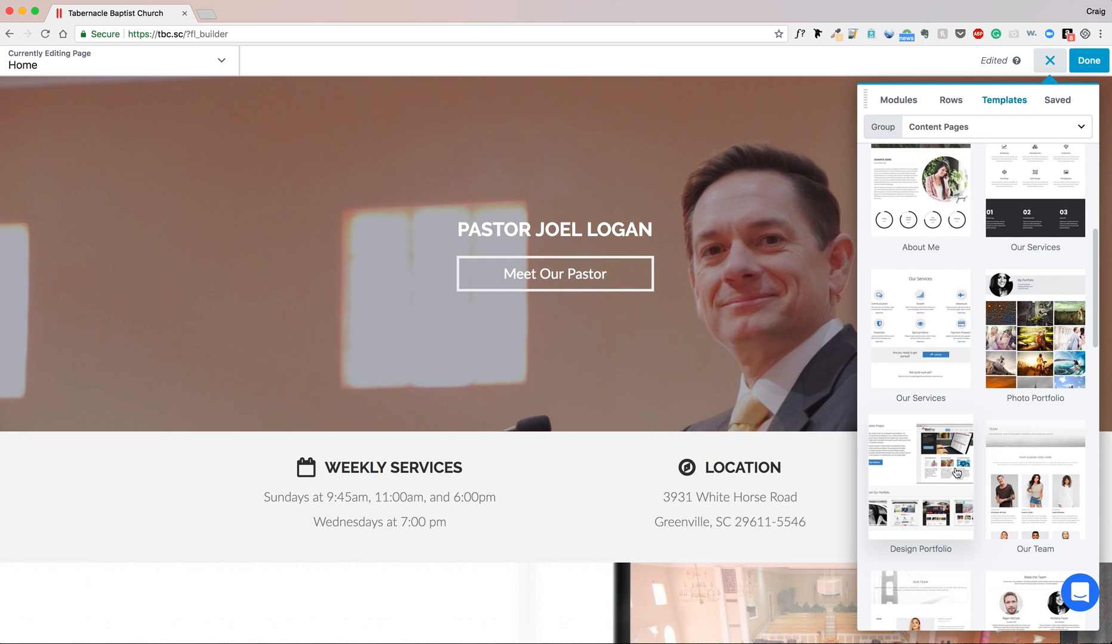
scroll(956, 473, "down", 3)
scroll(957, 473, "down", 4)
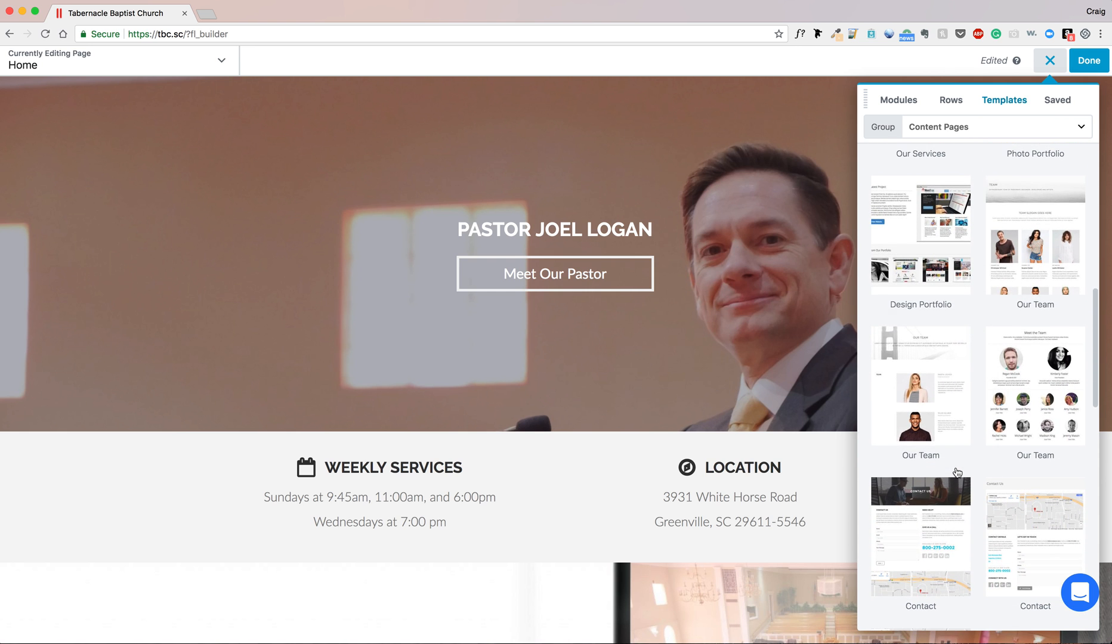
scroll(956, 474, "down", 5)
scroll(956, 473, "down", 8)
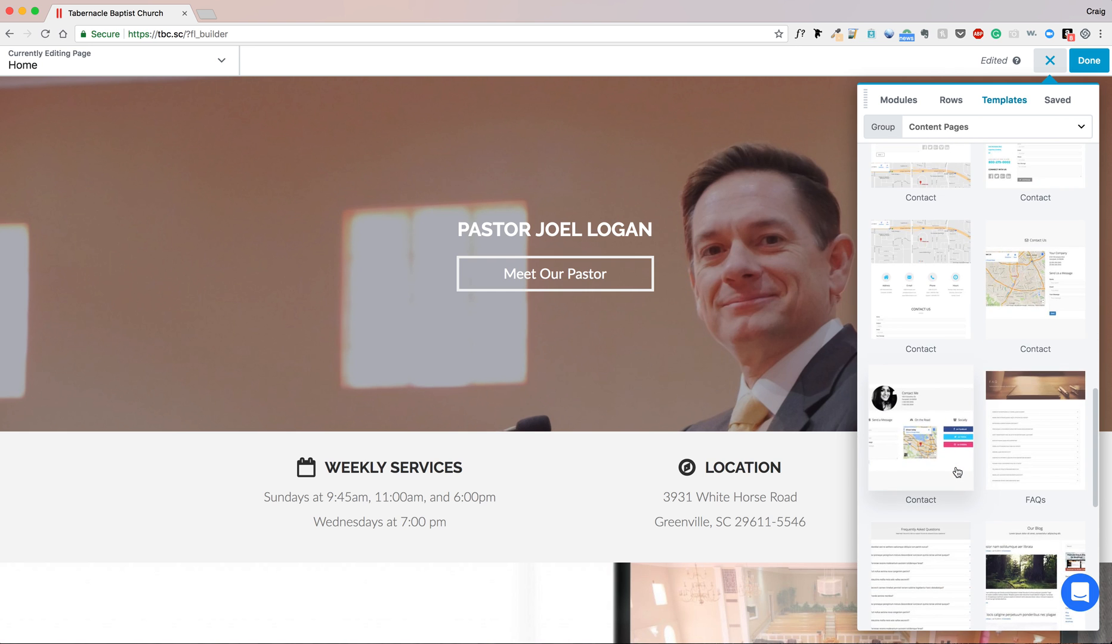
scroll(1010, 482, "down", 2)
scroll(1006, 370, "up", 20)
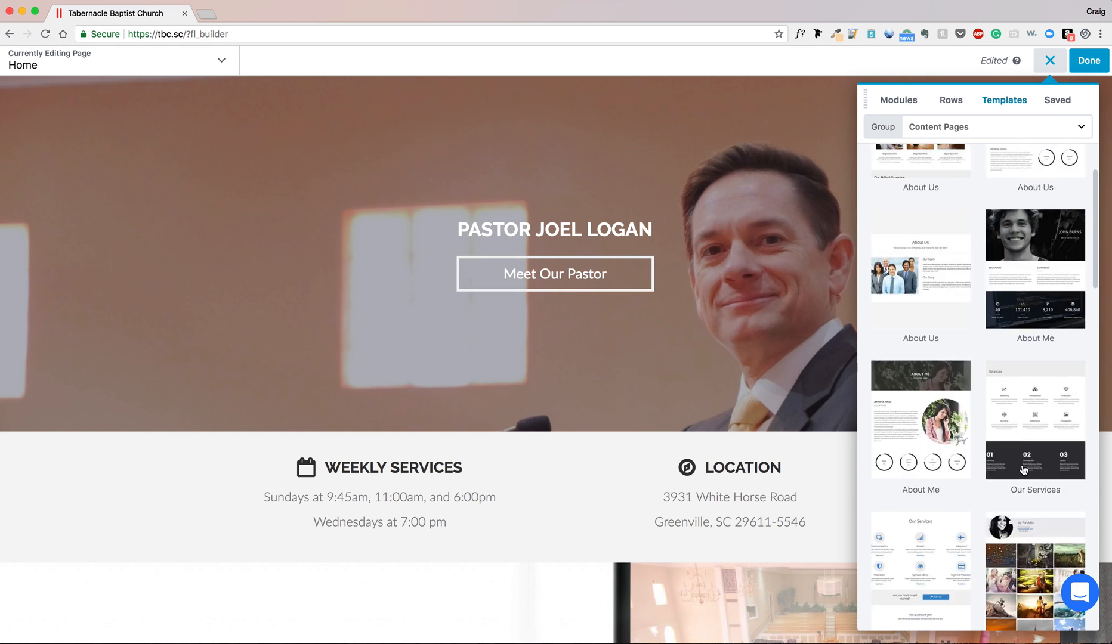
- Browse the page templates in the PowerPack Layouts group
left_click(993, 130)
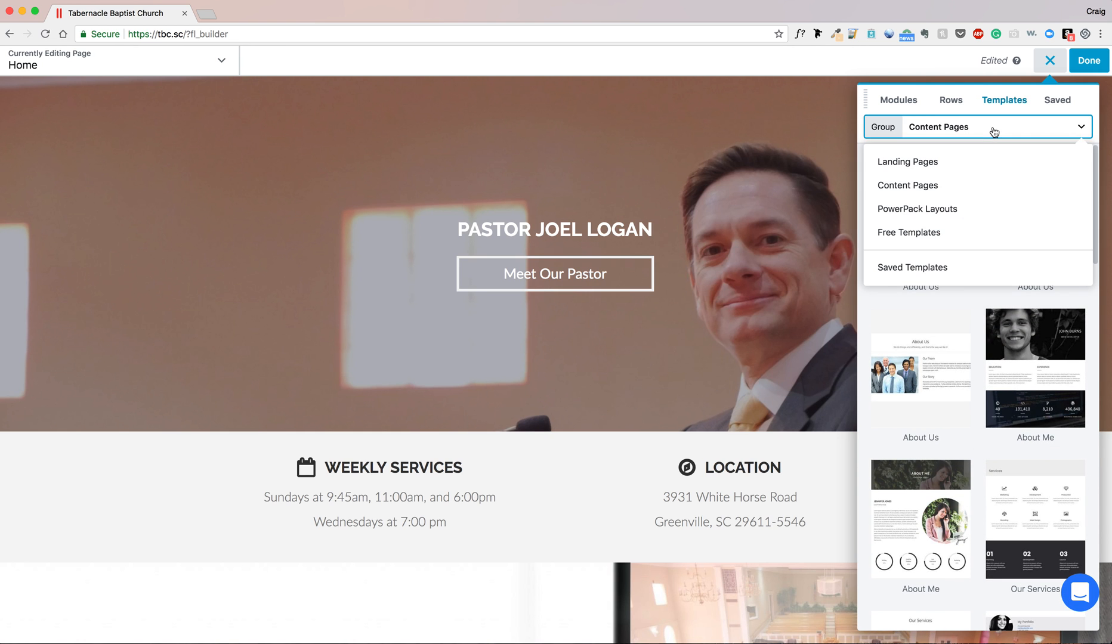
left_click(963, 208)
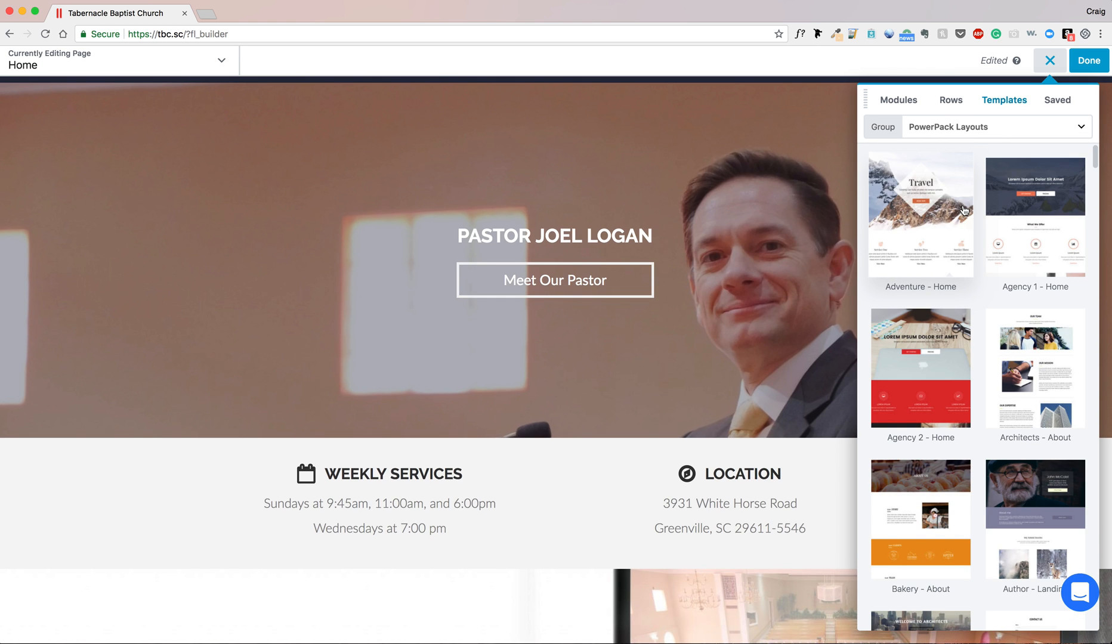
scroll(979, 322, "down", 15)
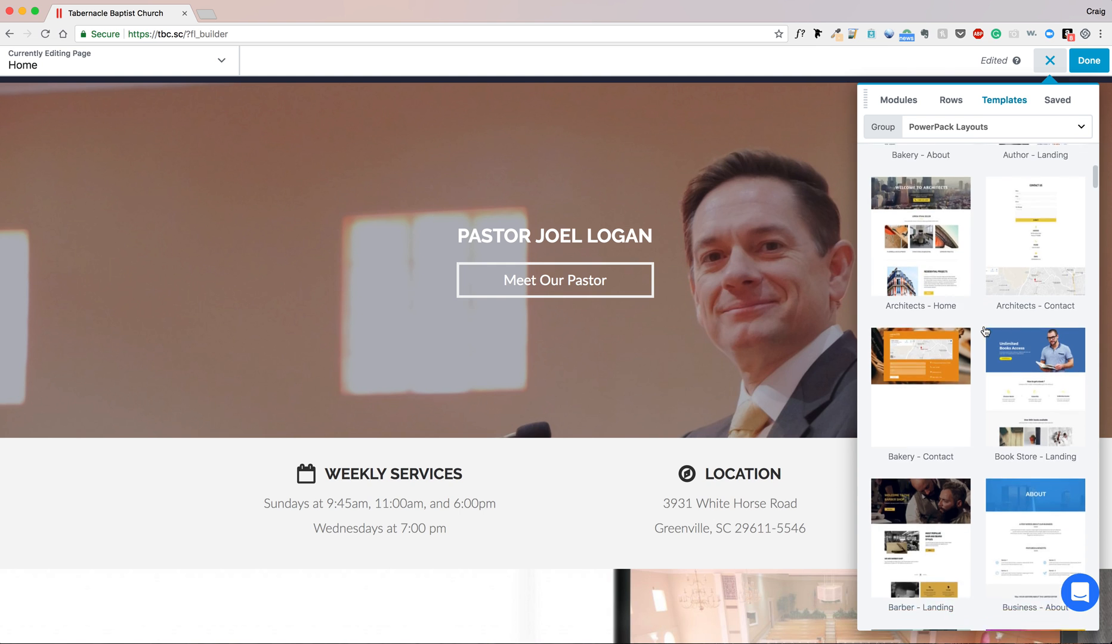
scroll(985, 332, "down", 5)
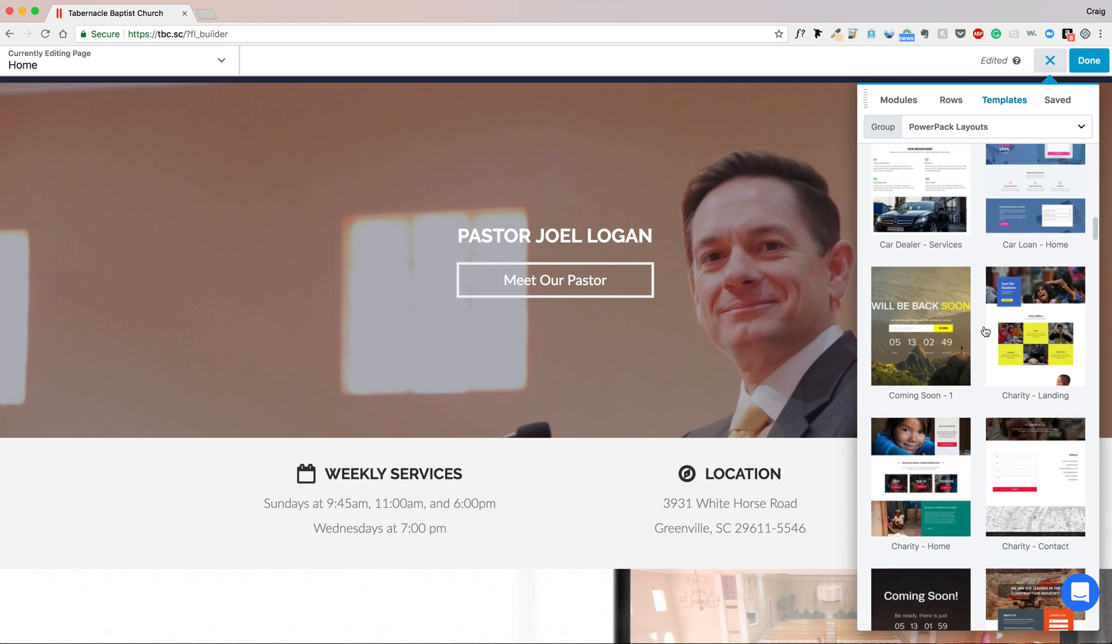
scroll(985, 331, "down", 1)
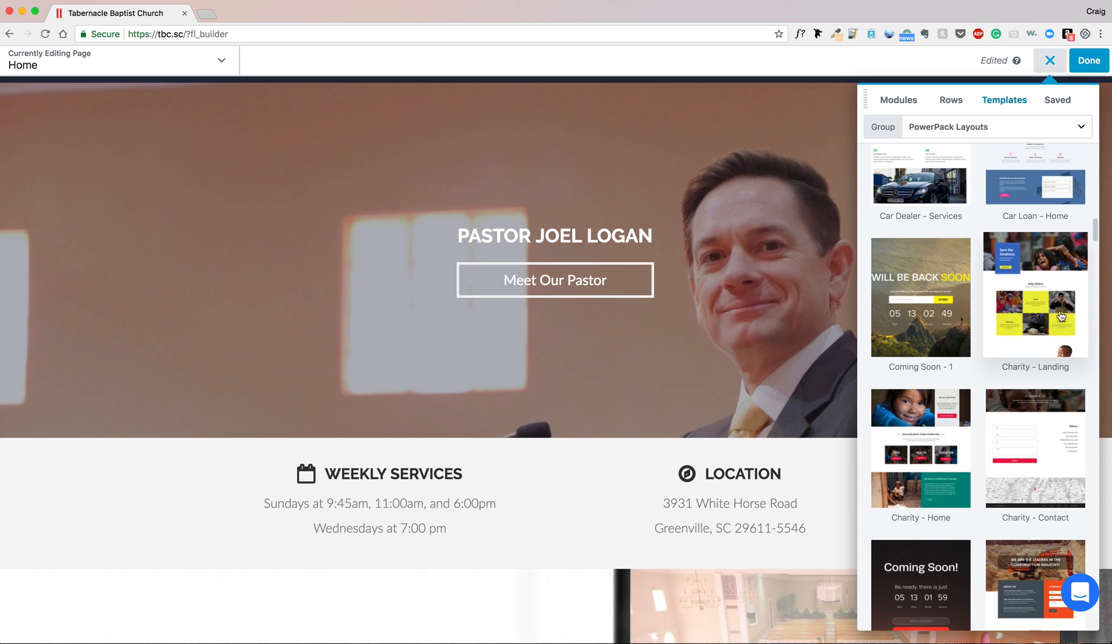
scroll(1050, 327, "down", 1)
scroll(1050, 329, "up", 5)
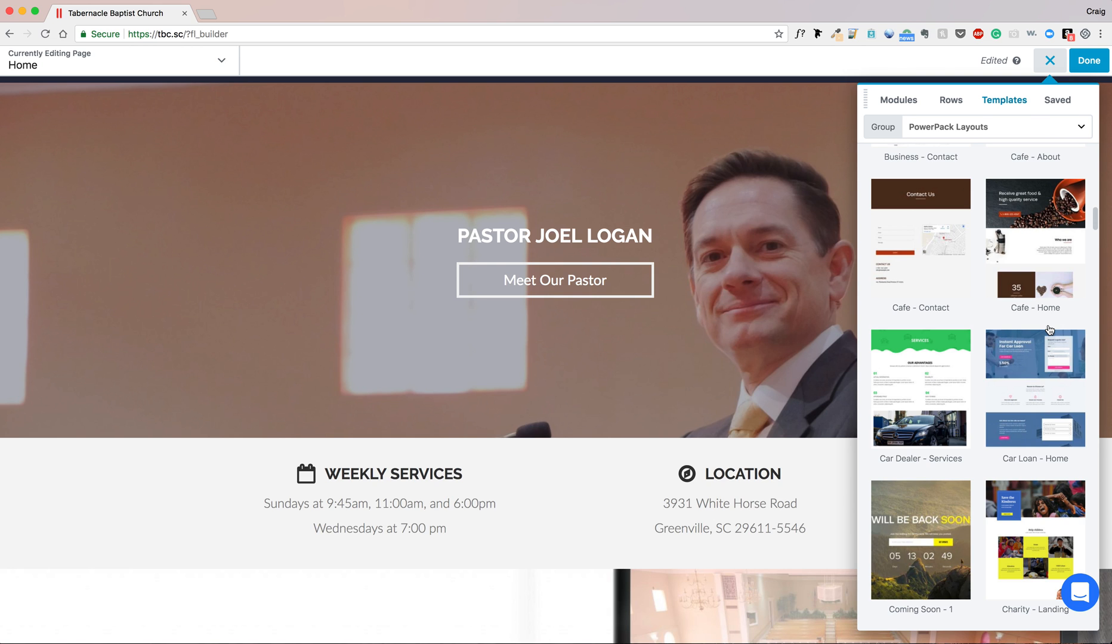
- Browse the Free Templates group and view the saved rows, columns and modules
left_click(1027, 125)
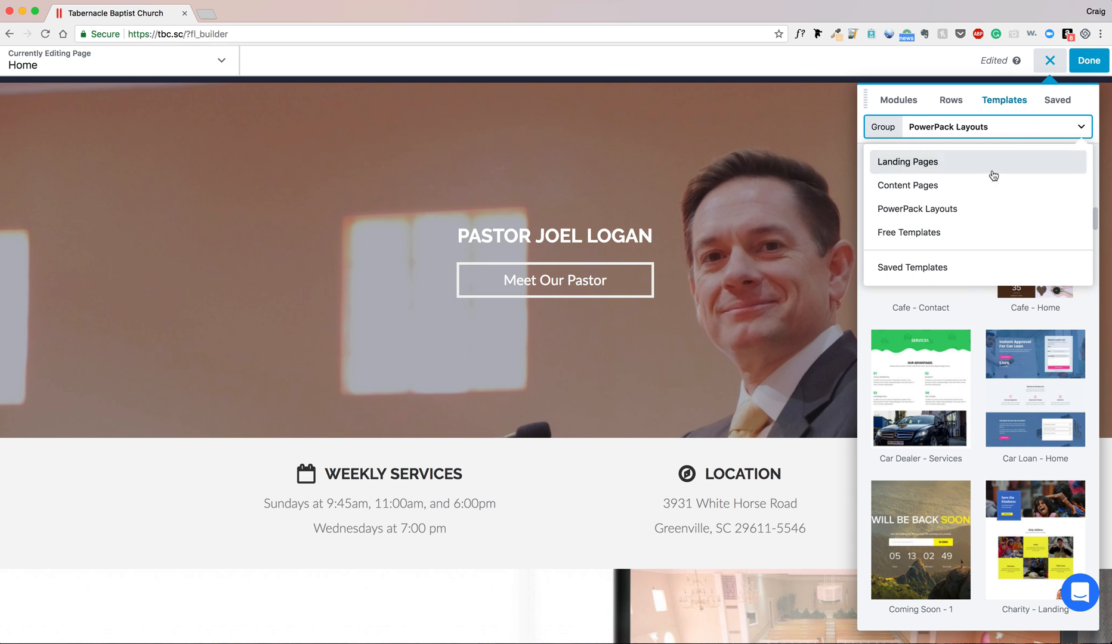
left_click(979, 233)
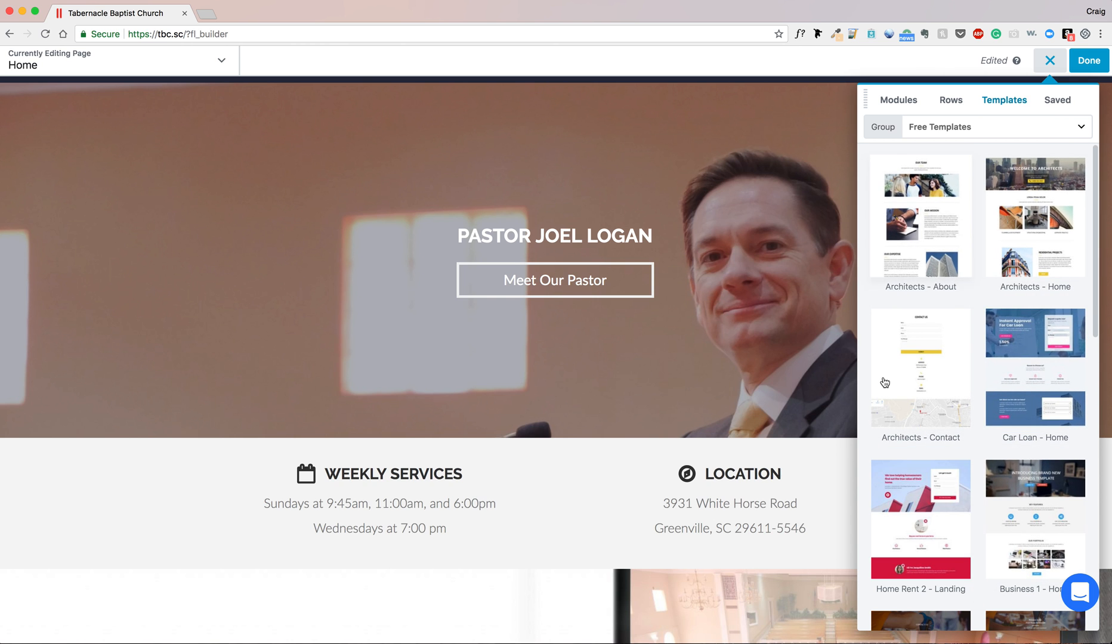
scroll(991, 333, "down", 10)
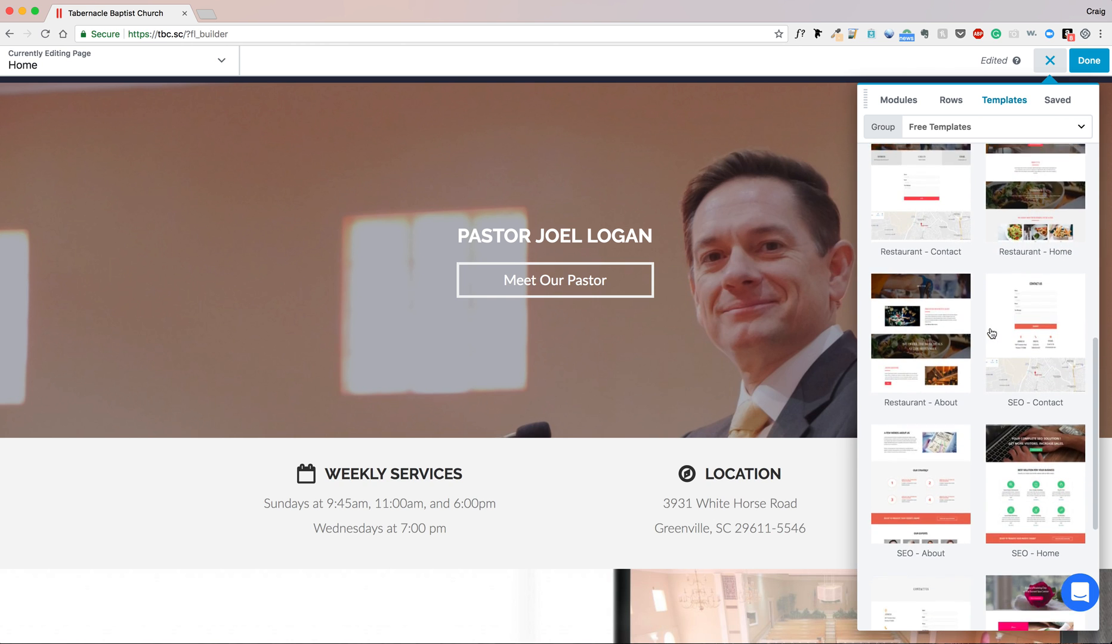
scroll(990, 333, "up", 10)
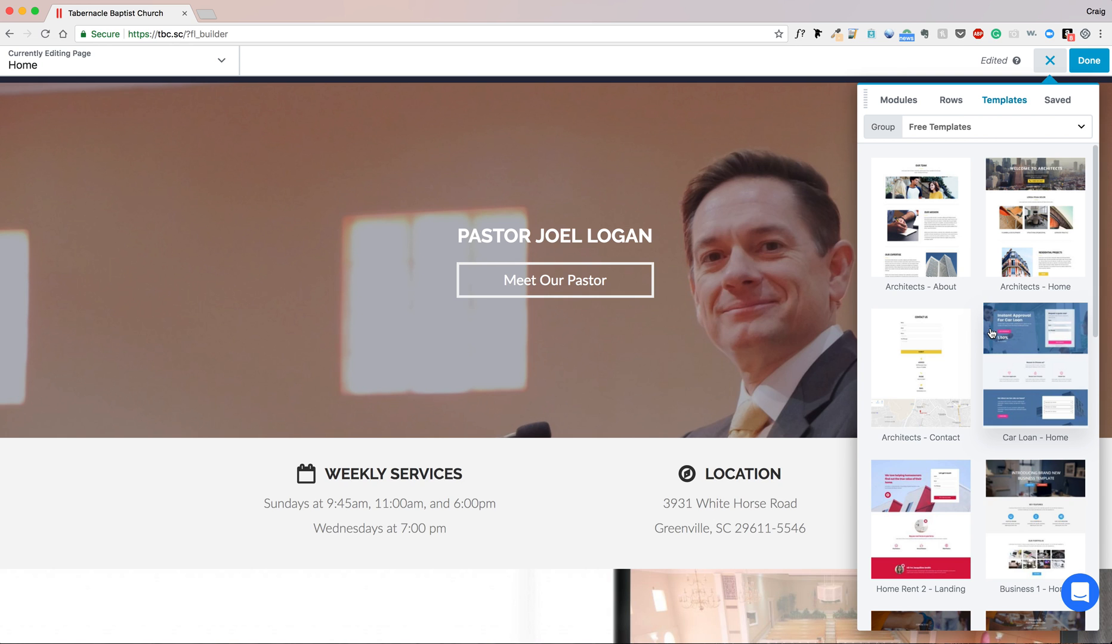
left_click(1059, 101)
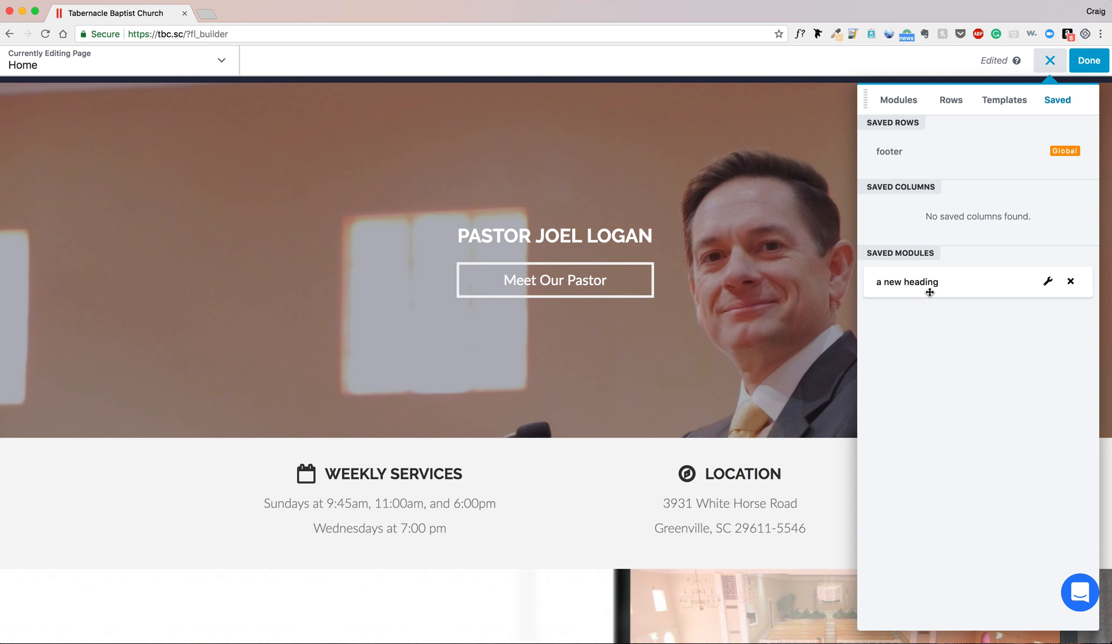
- Try the background colors #ccdb00 and #28dd00 on the column holding the pastor heading, and cancel the column settings
scroll(685, 393, "up", 2)
scroll(685, 393, "up", 2)
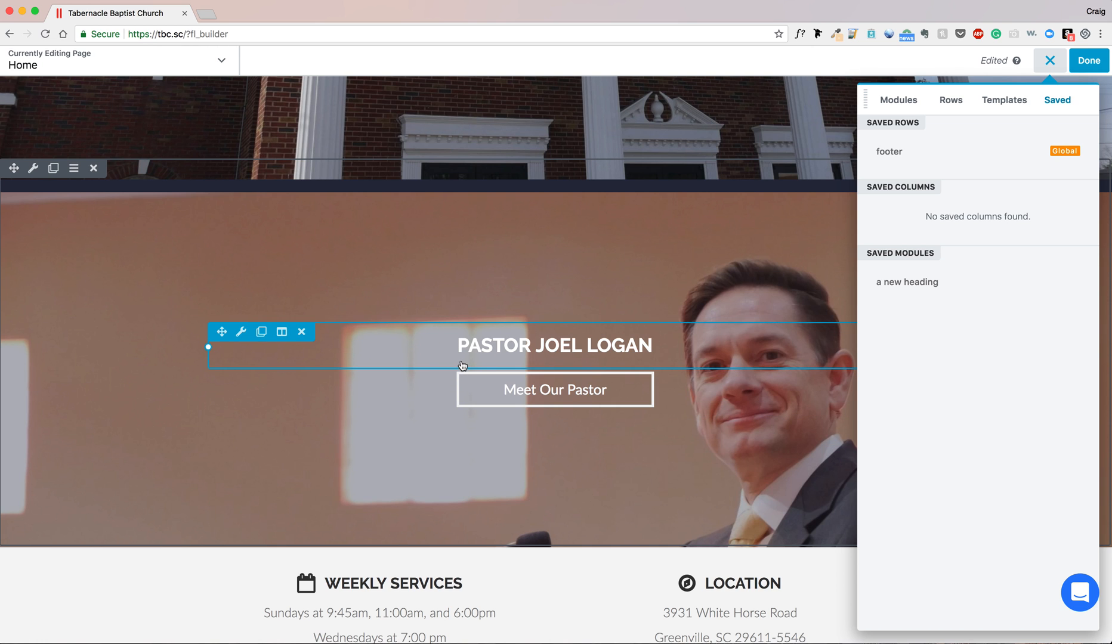
mouse_move(280, 333)
left_click(324, 366)
scroll(275, 402, "down", 3)
left_click(205, 309)
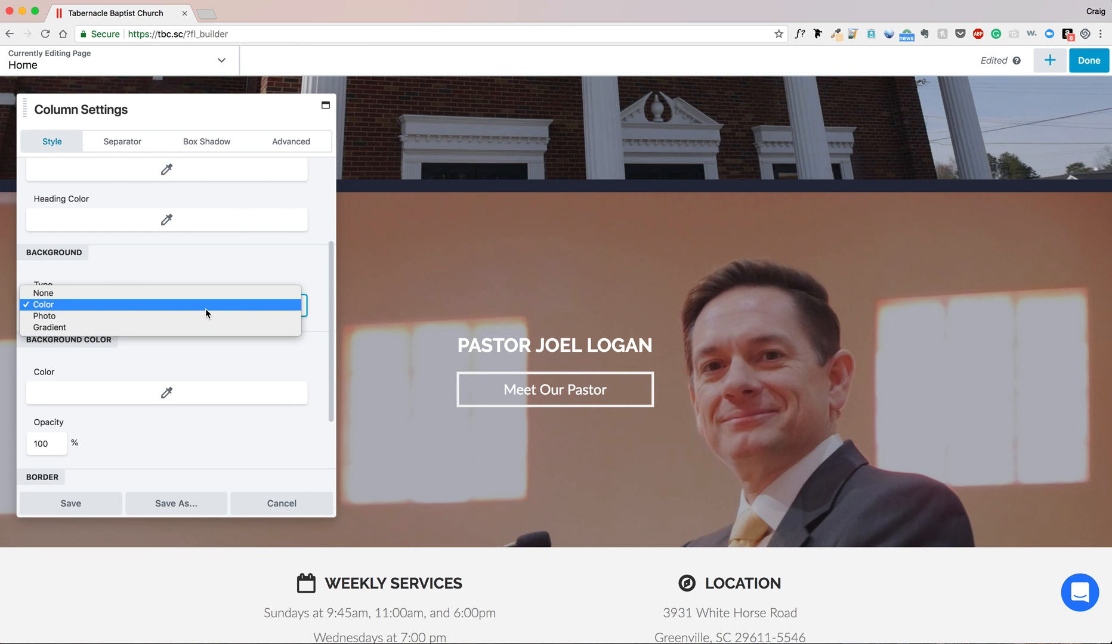
left_click(267, 353)
left_click(221, 393)
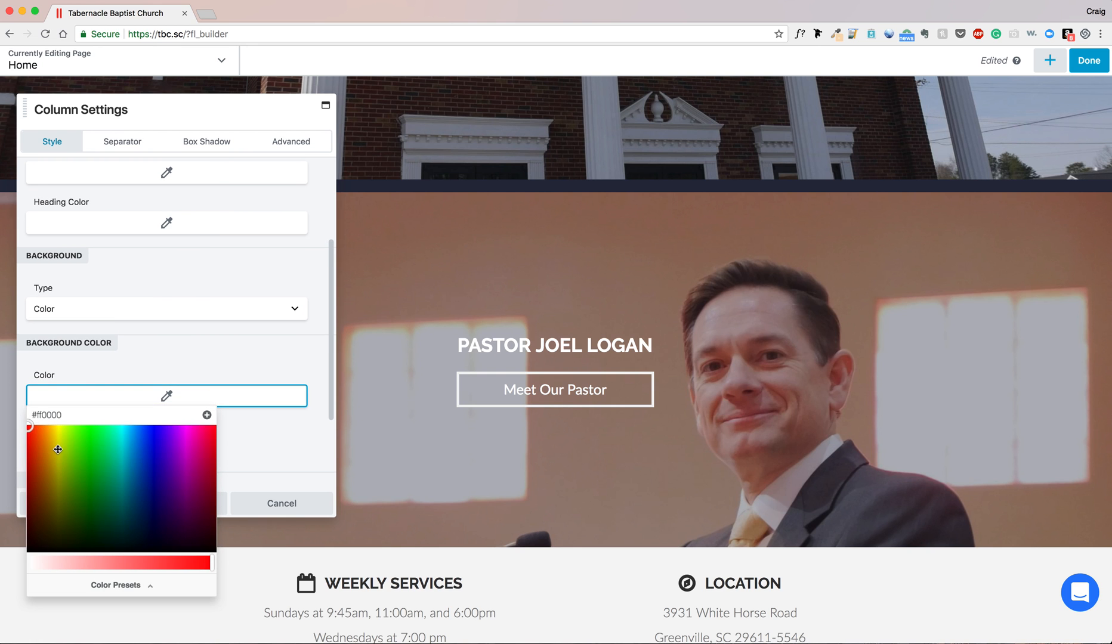
left_click(61, 444)
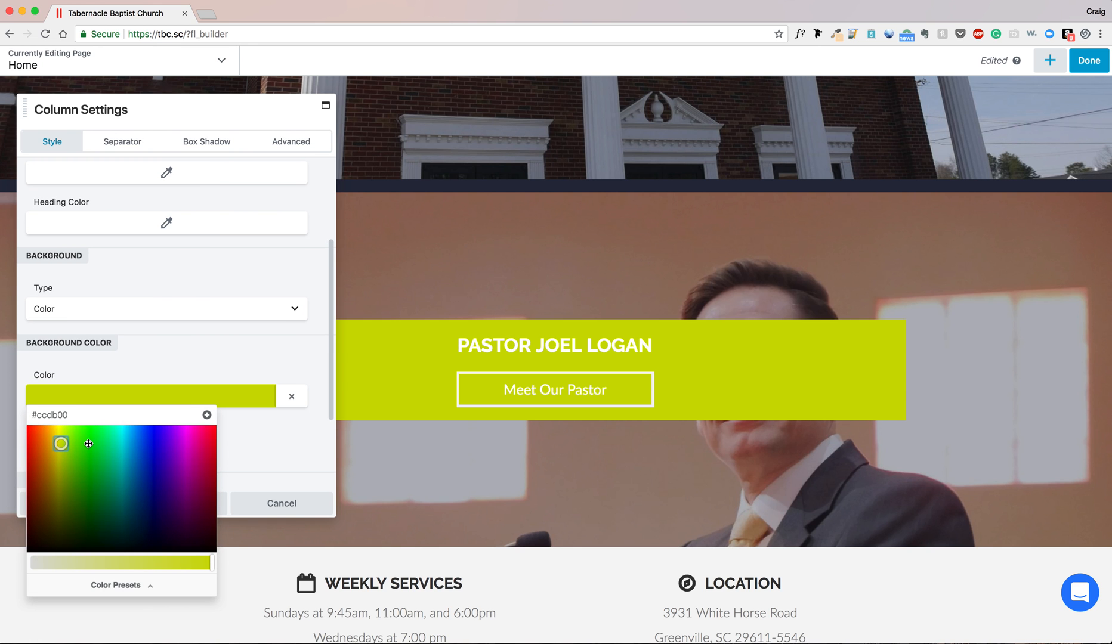
left_click(85, 443)
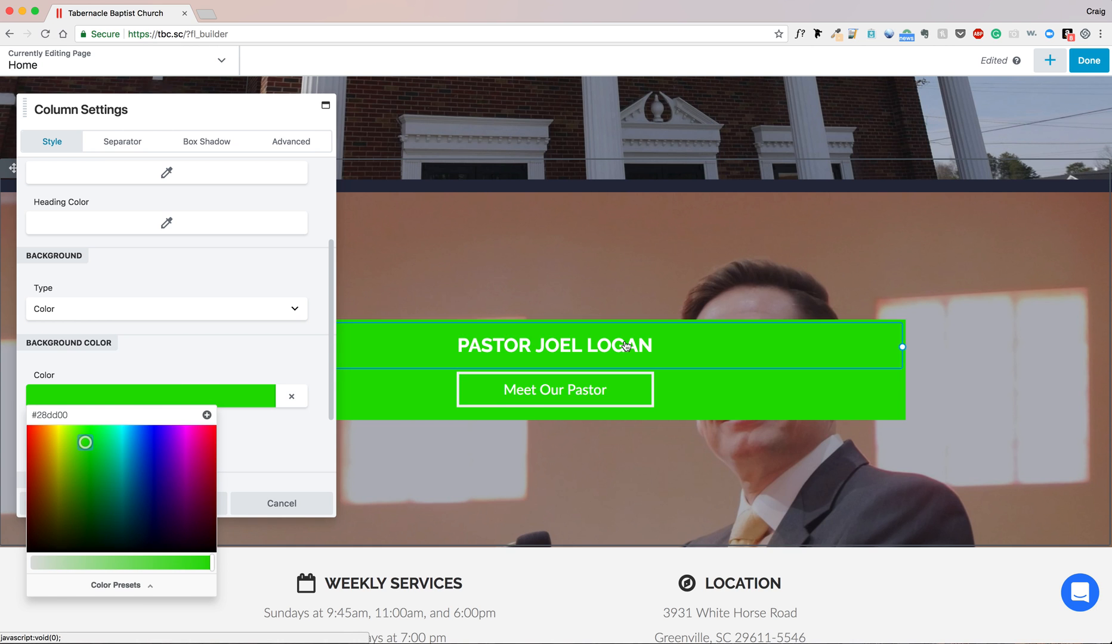
left_click(286, 447)
left_click(300, 501)
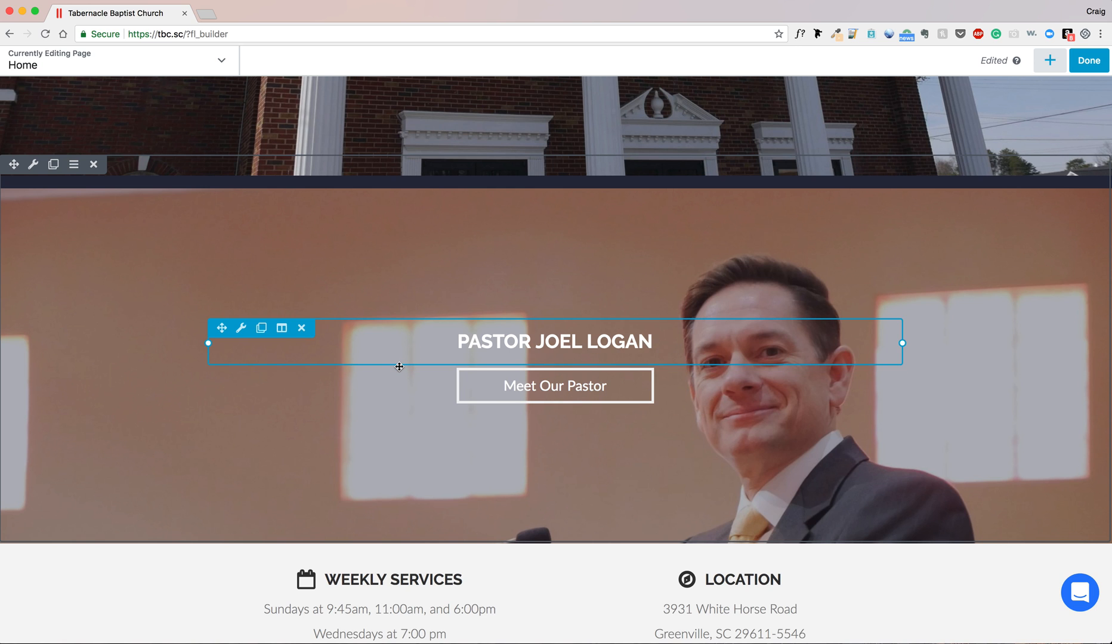
- Open the Save Column form for the pastor heading's column, cancel it, and view the saved rows, columns and modules
mouse_move(282, 329)
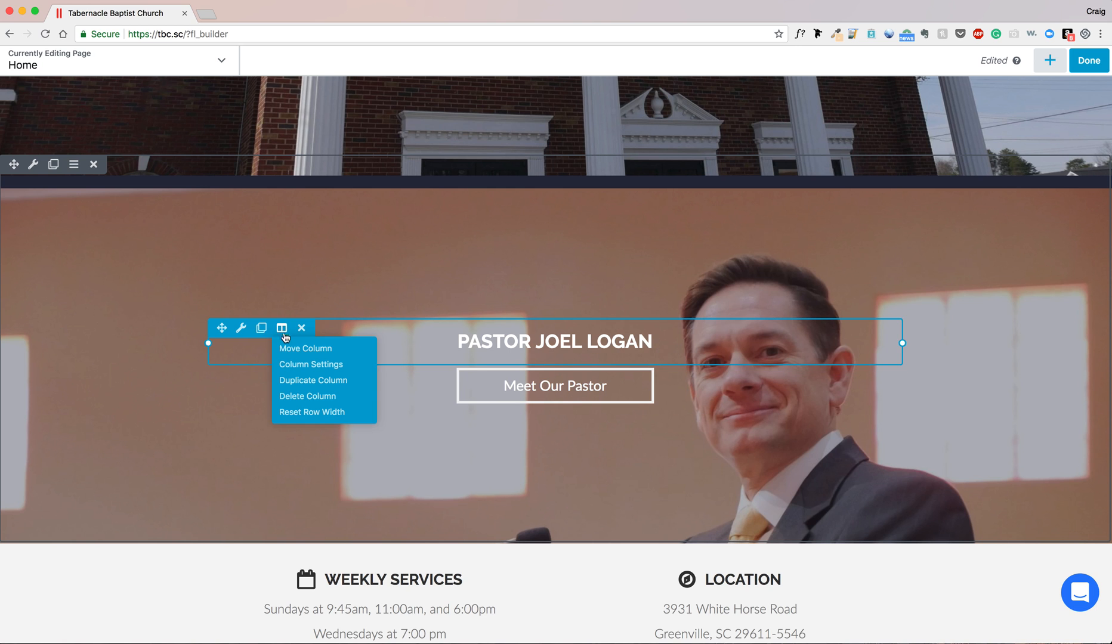
left_click(298, 365)
left_click(190, 503)
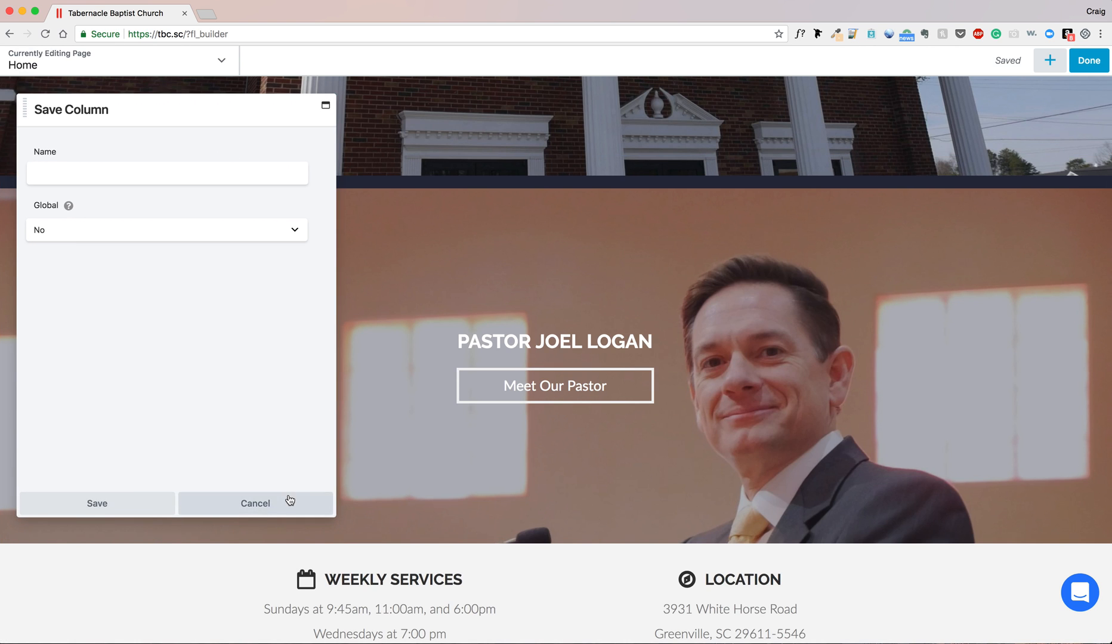
left_click(290, 501)
left_click(1049, 60)
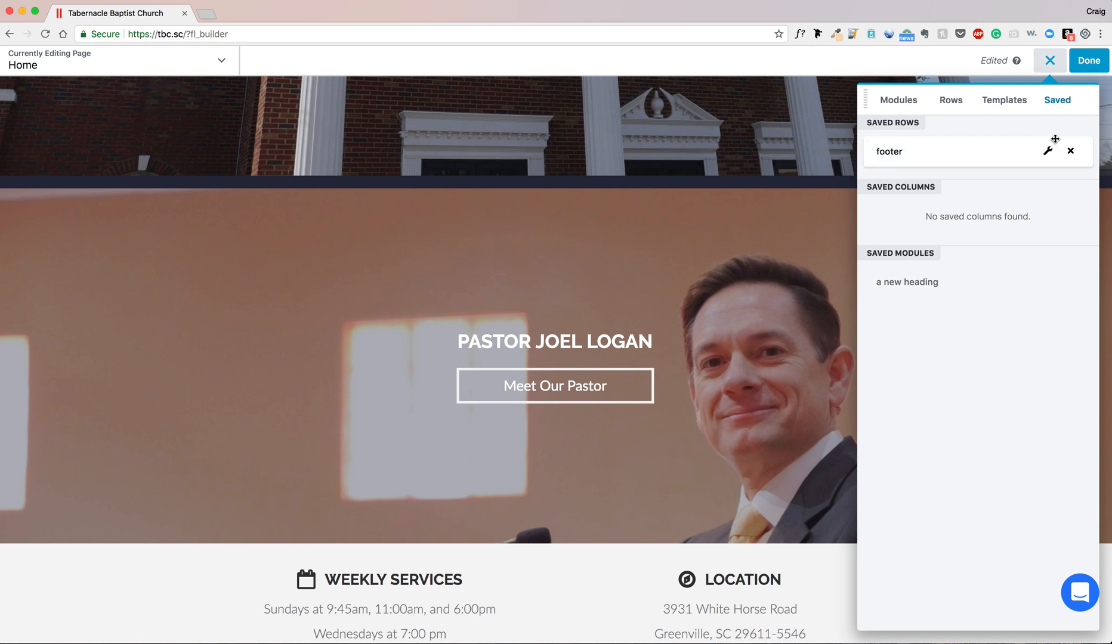
left_click(1048, 67)
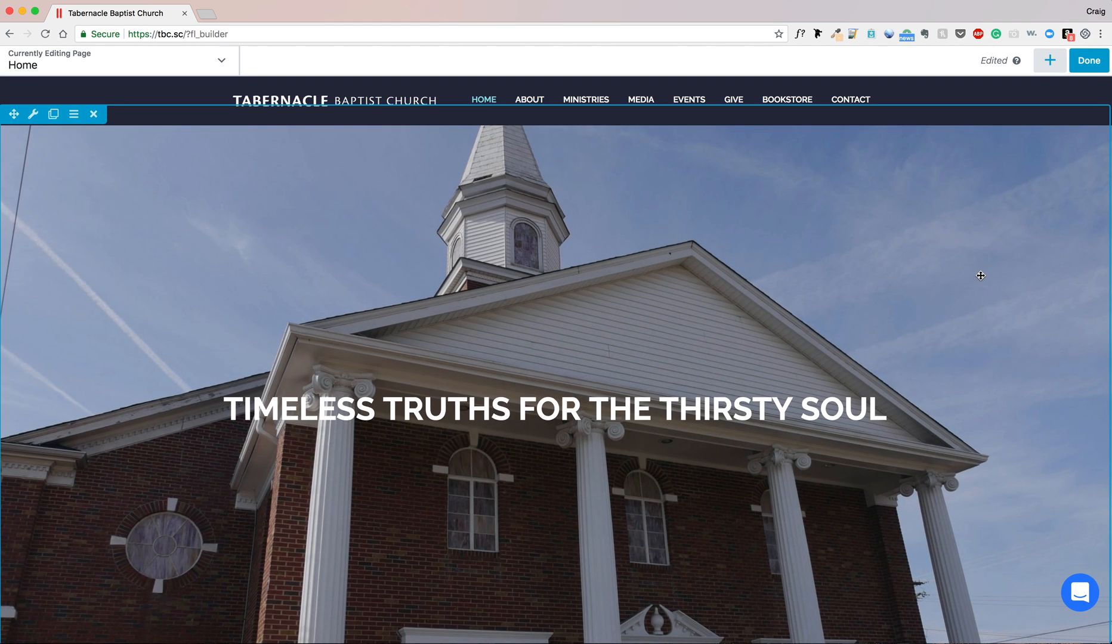
- Discard all unpublished changes to the Home page, exit the page builder and look over the live page
left_click(1086, 62)
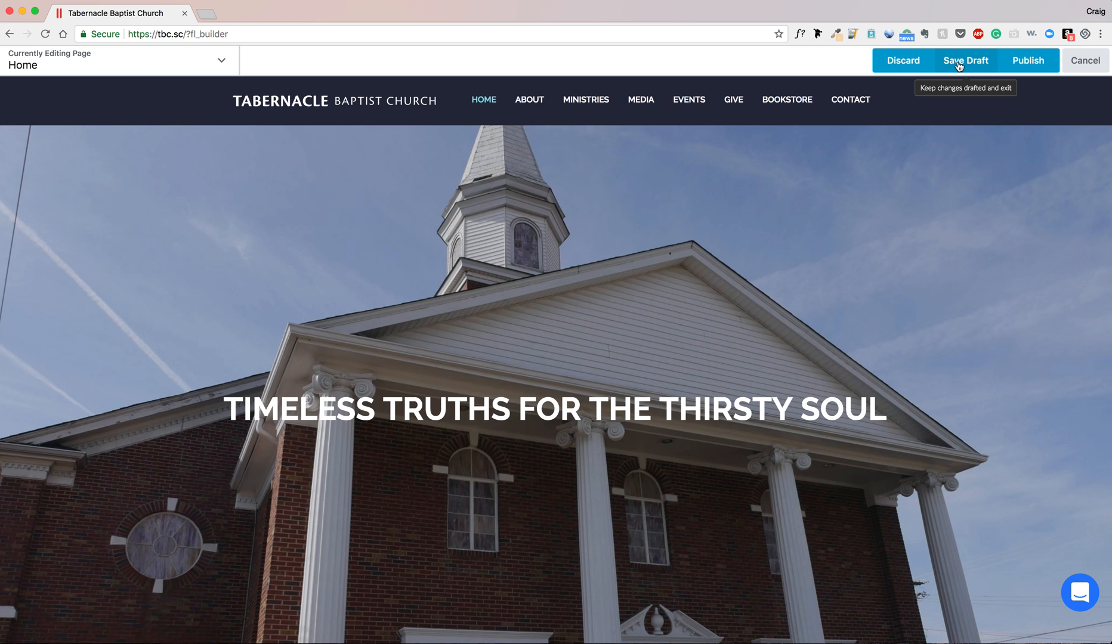
left_click(908, 71)
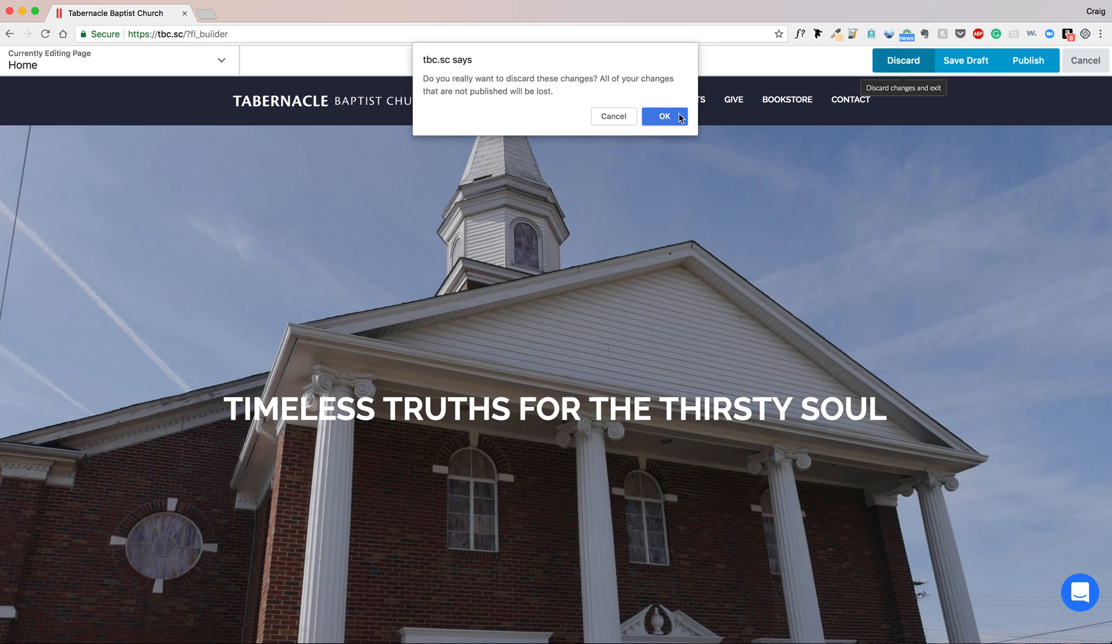
left_click(680, 117)
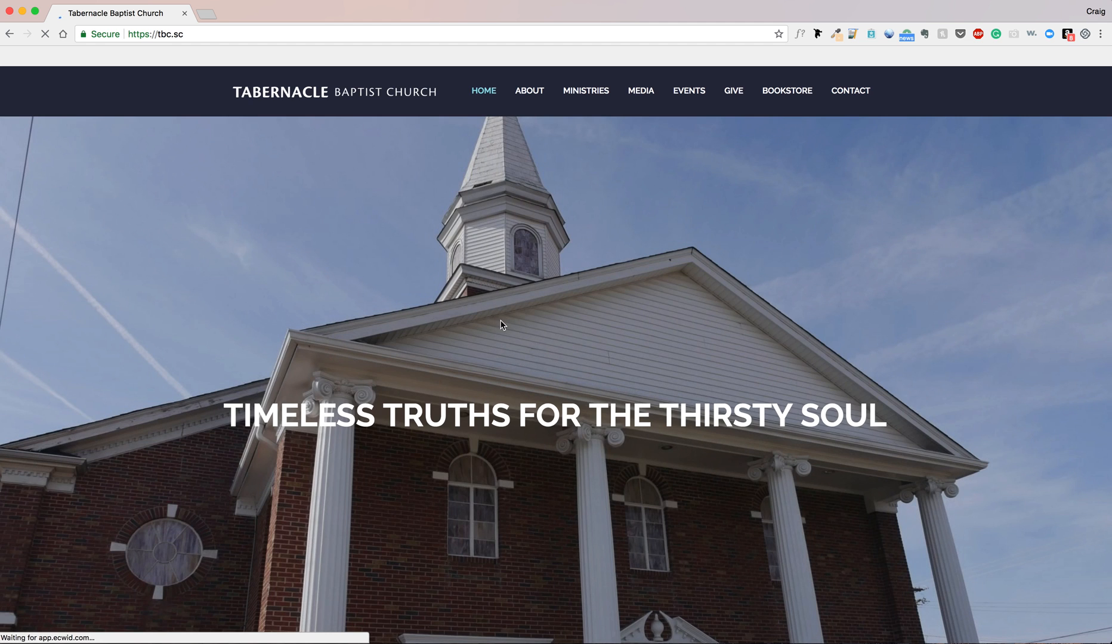
scroll(616, 357, "down", 12)
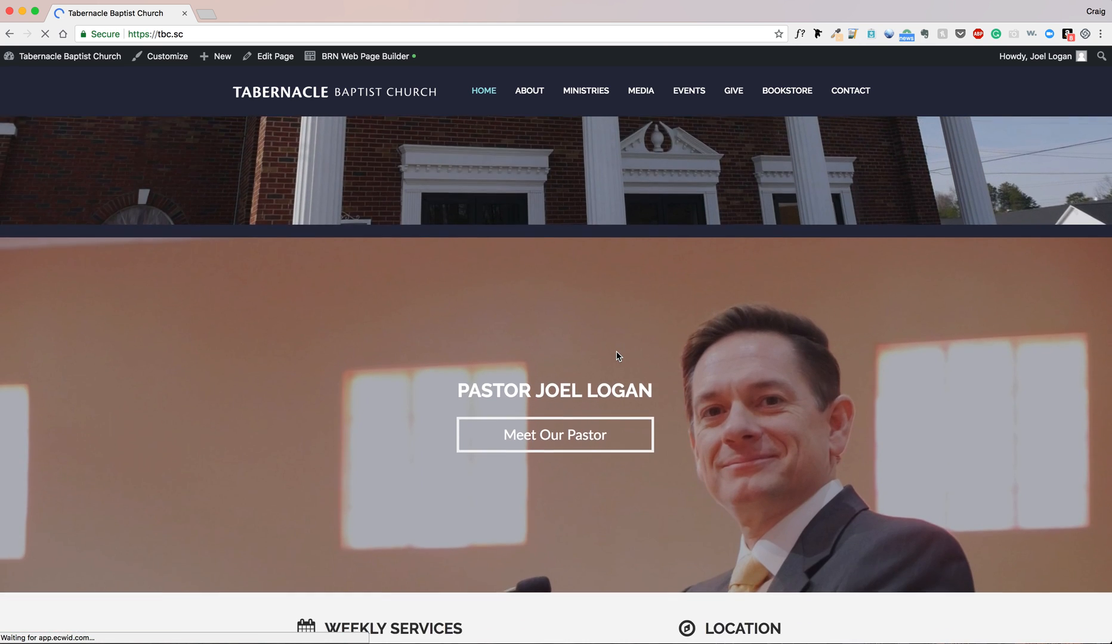
scroll(616, 356, "up", 10)
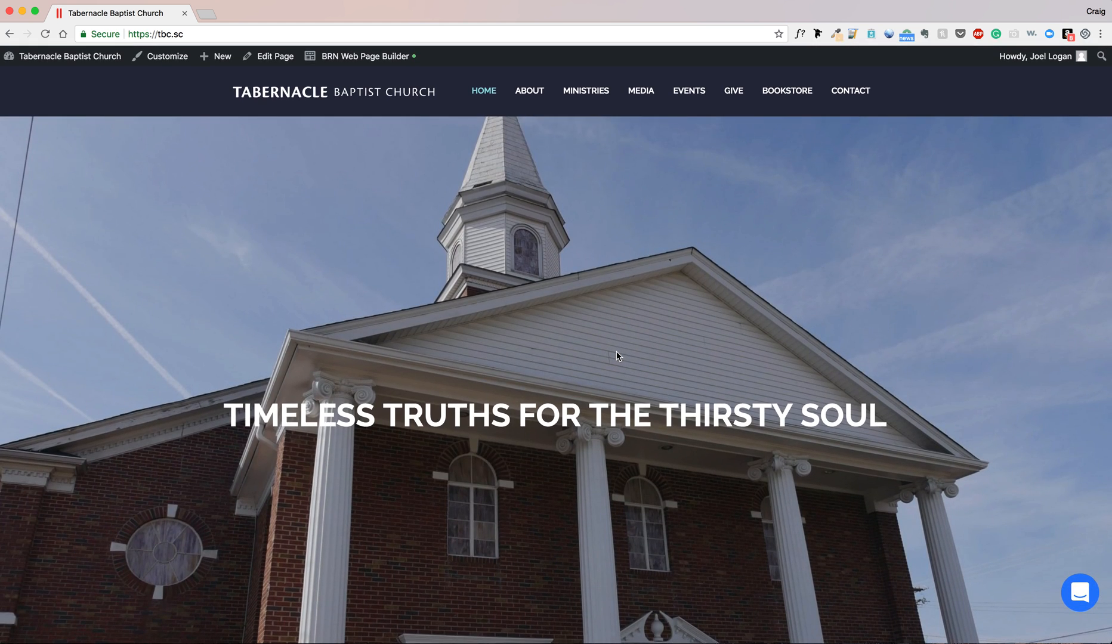
- Look through the site's About page down to its footer, and open the Contact page to view its form and details
left_click(529, 106)
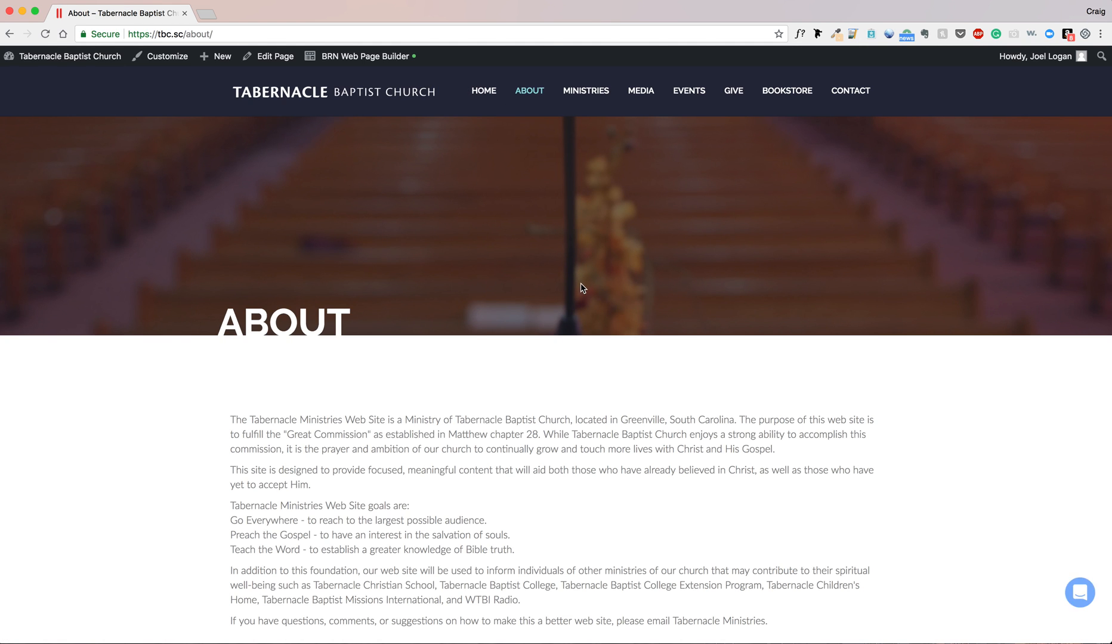
scroll(582, 287, "down", 3)
scroll(581, 288, "down", 10)
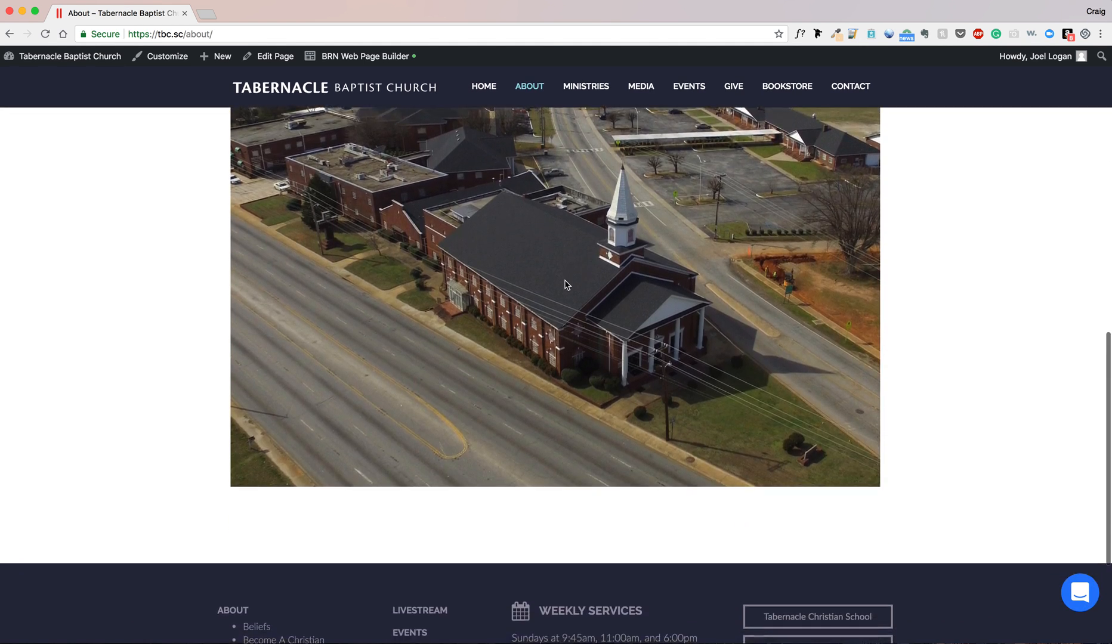
scroll(566, 286, "up", 3)
scroll(566, 287, "up", 5)
scroll(607, 250, "down", 6)
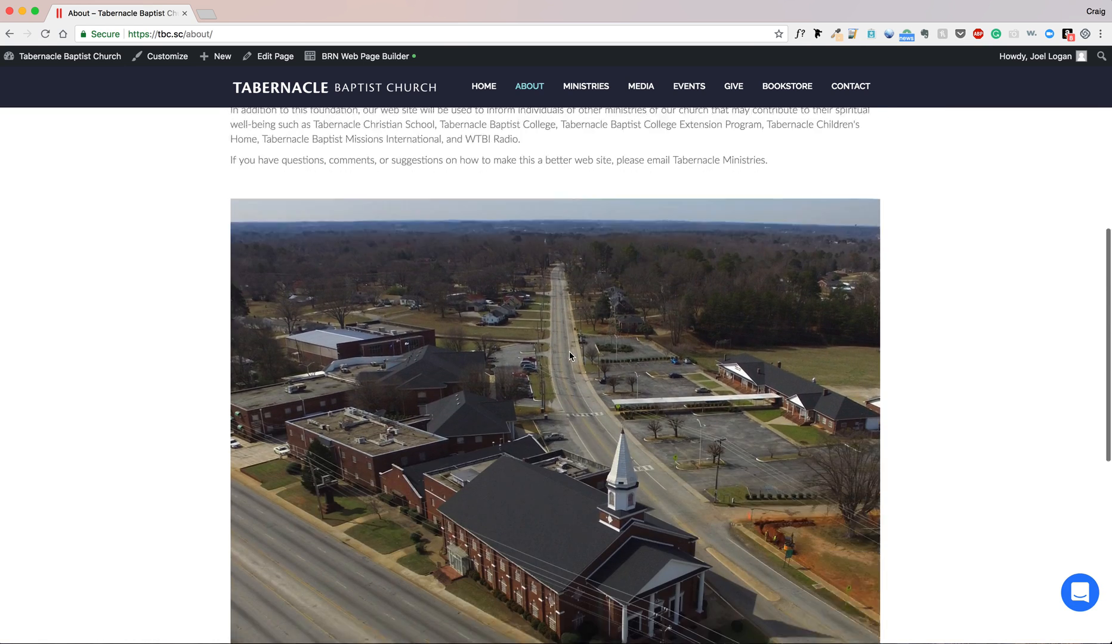
scroll(600, 361, "up", 15)
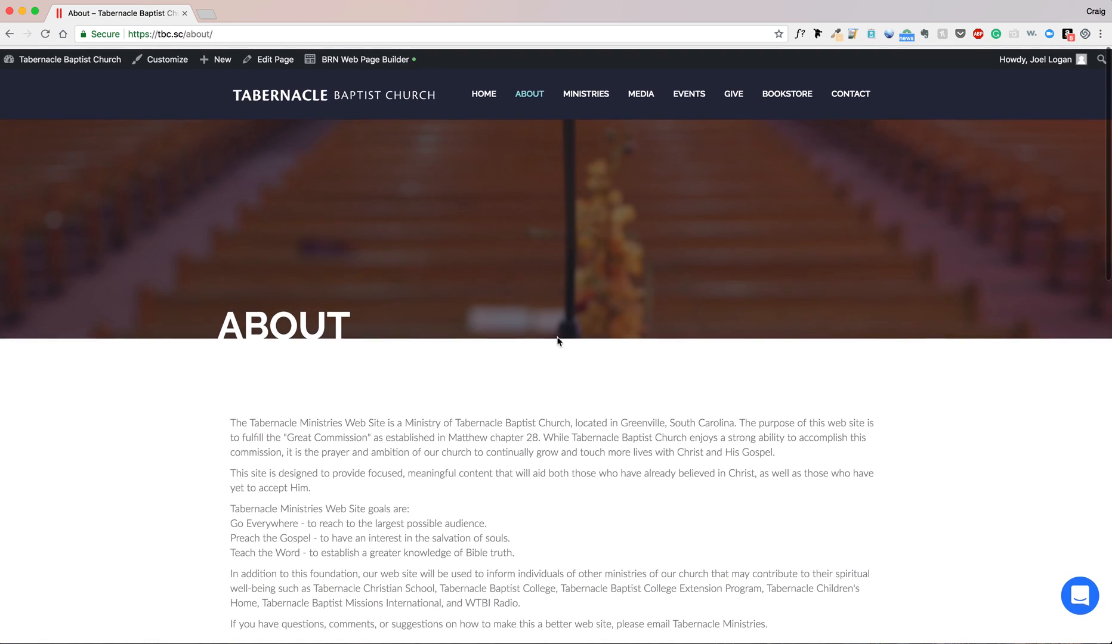
left_click(845, 96)
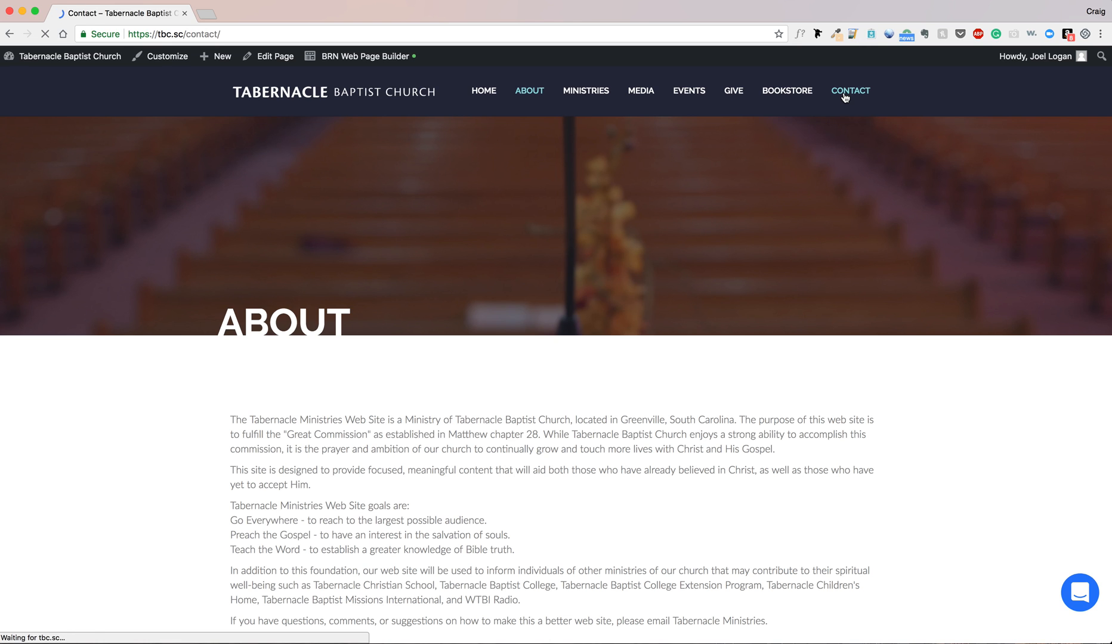
scroll(627, 328, "down", 3)
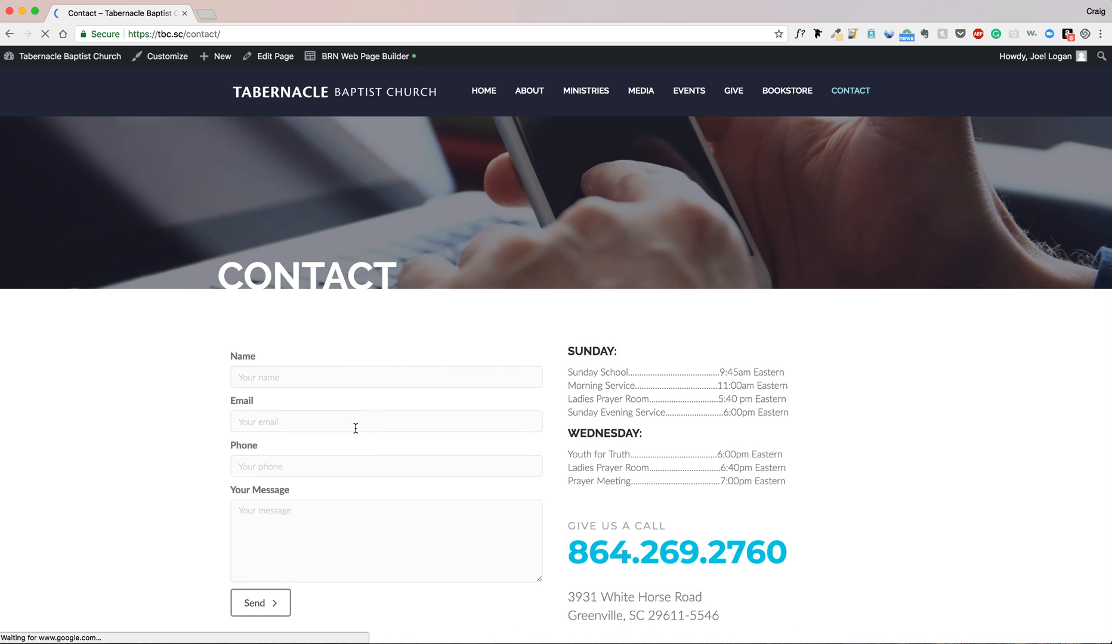